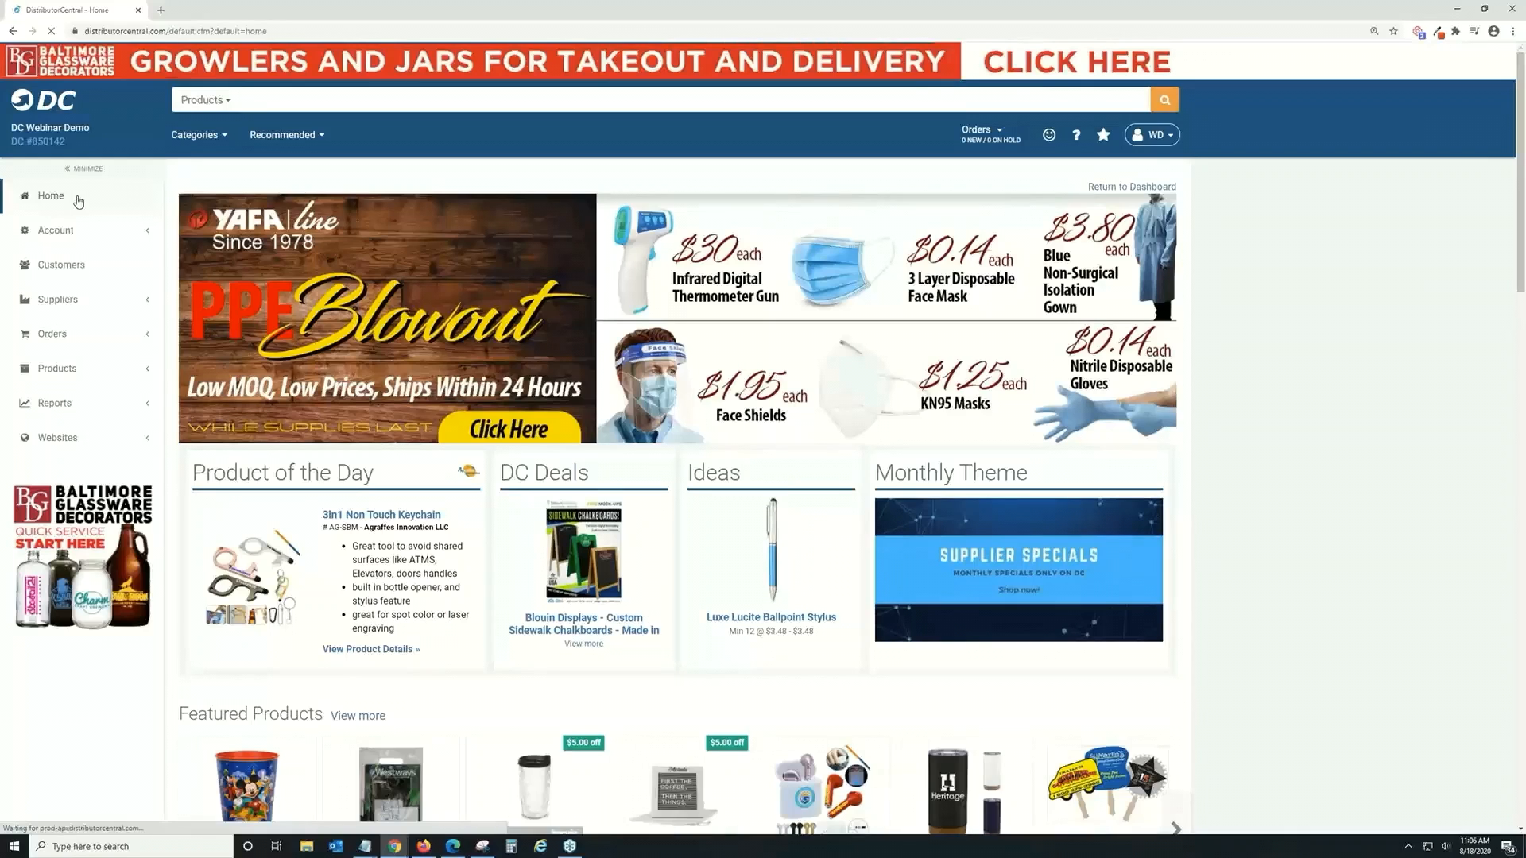
Step: Open the Hosting Manager for websites and start adding a new website
{"action": "left_click", "coordinate": [119, 440]}
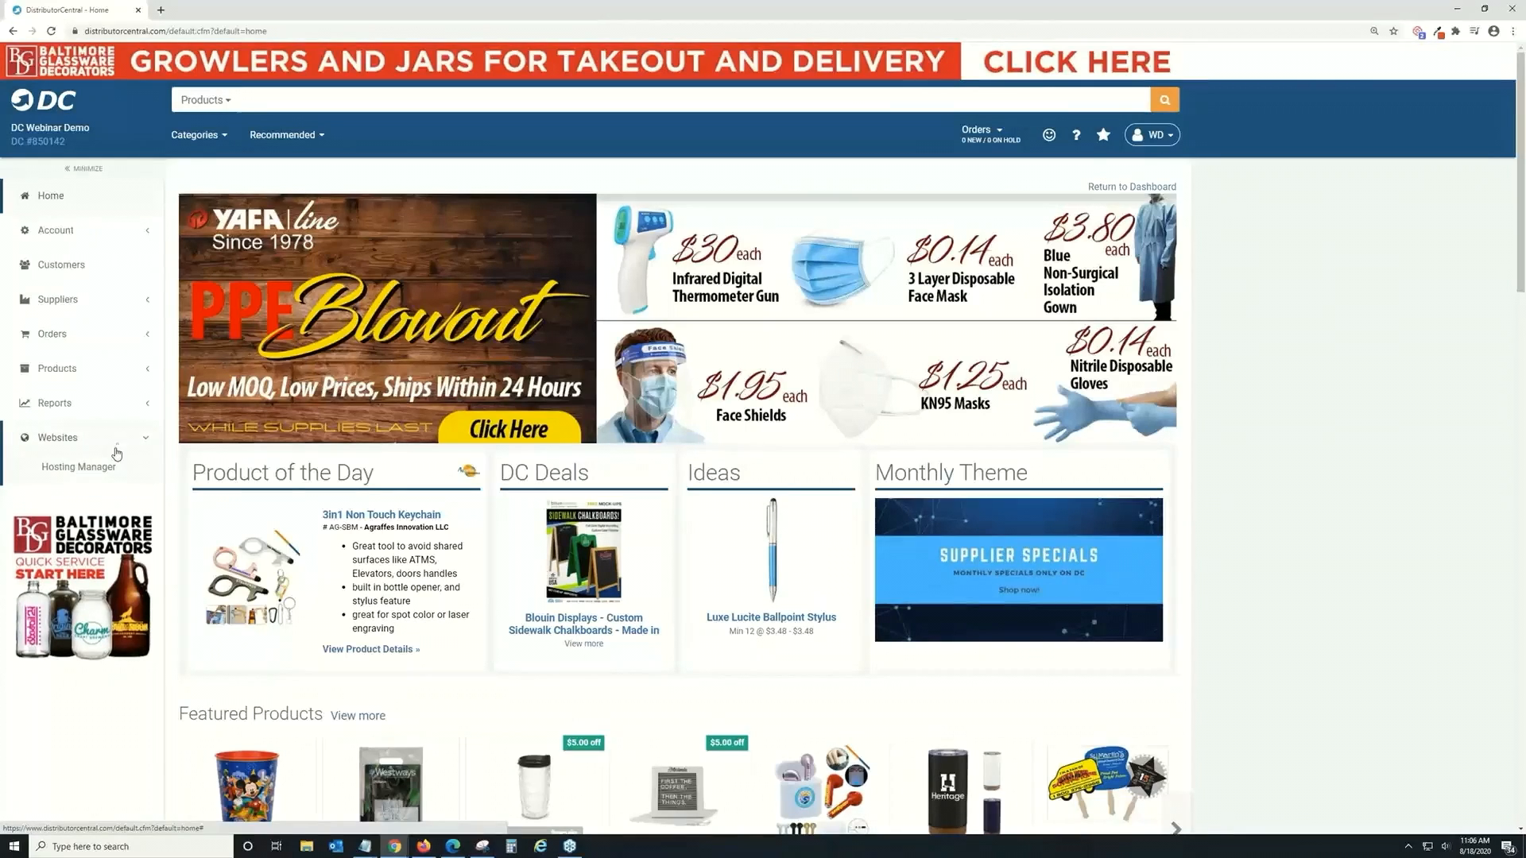
{"action": "left_click", "coordinate": [107, 480]}
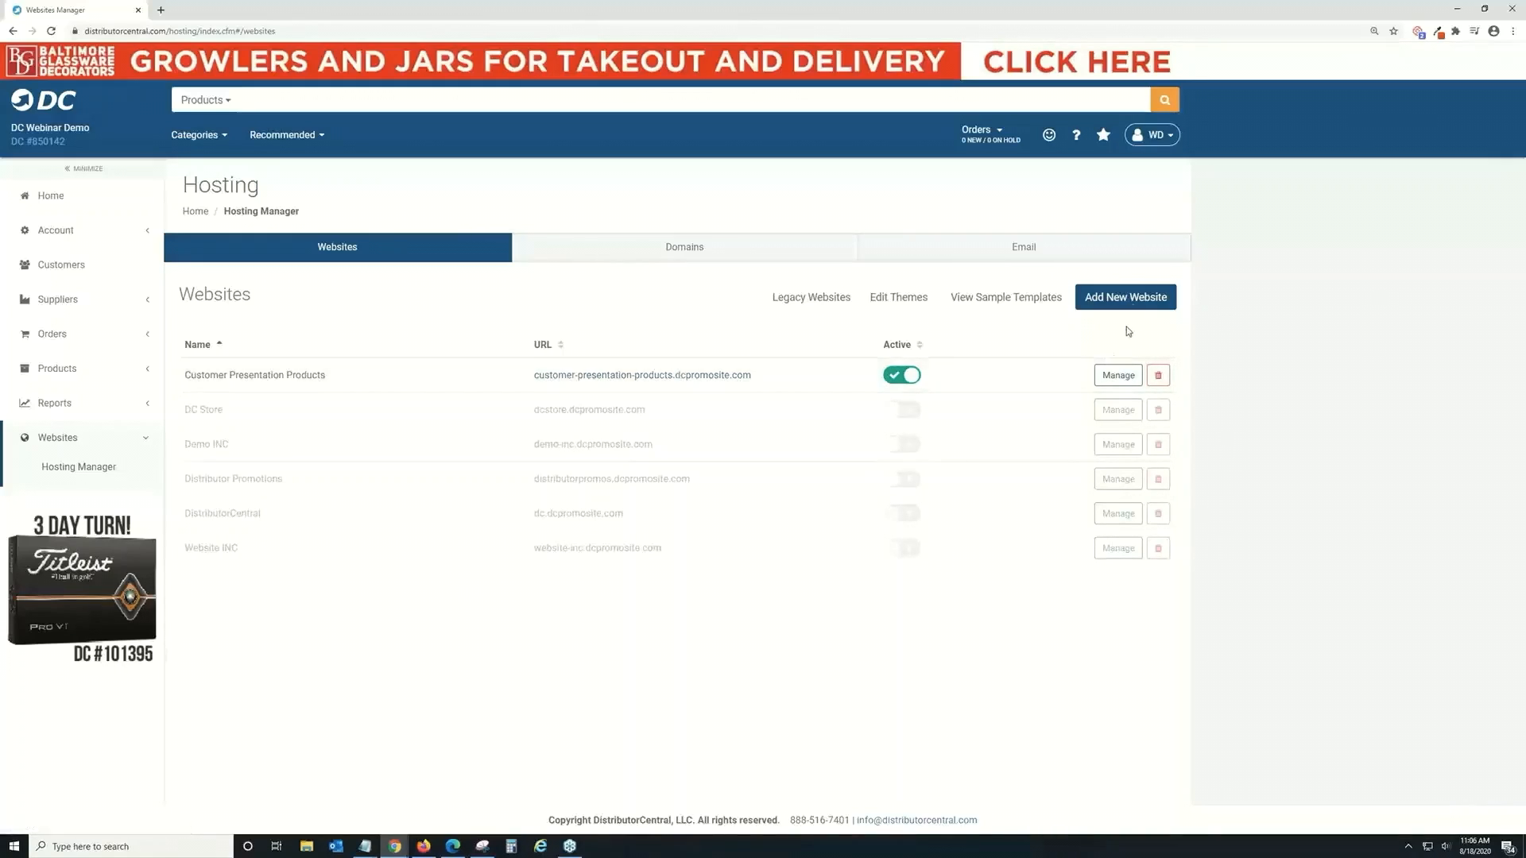
{"action": "left_click", "coordinate": [1083, 302]}
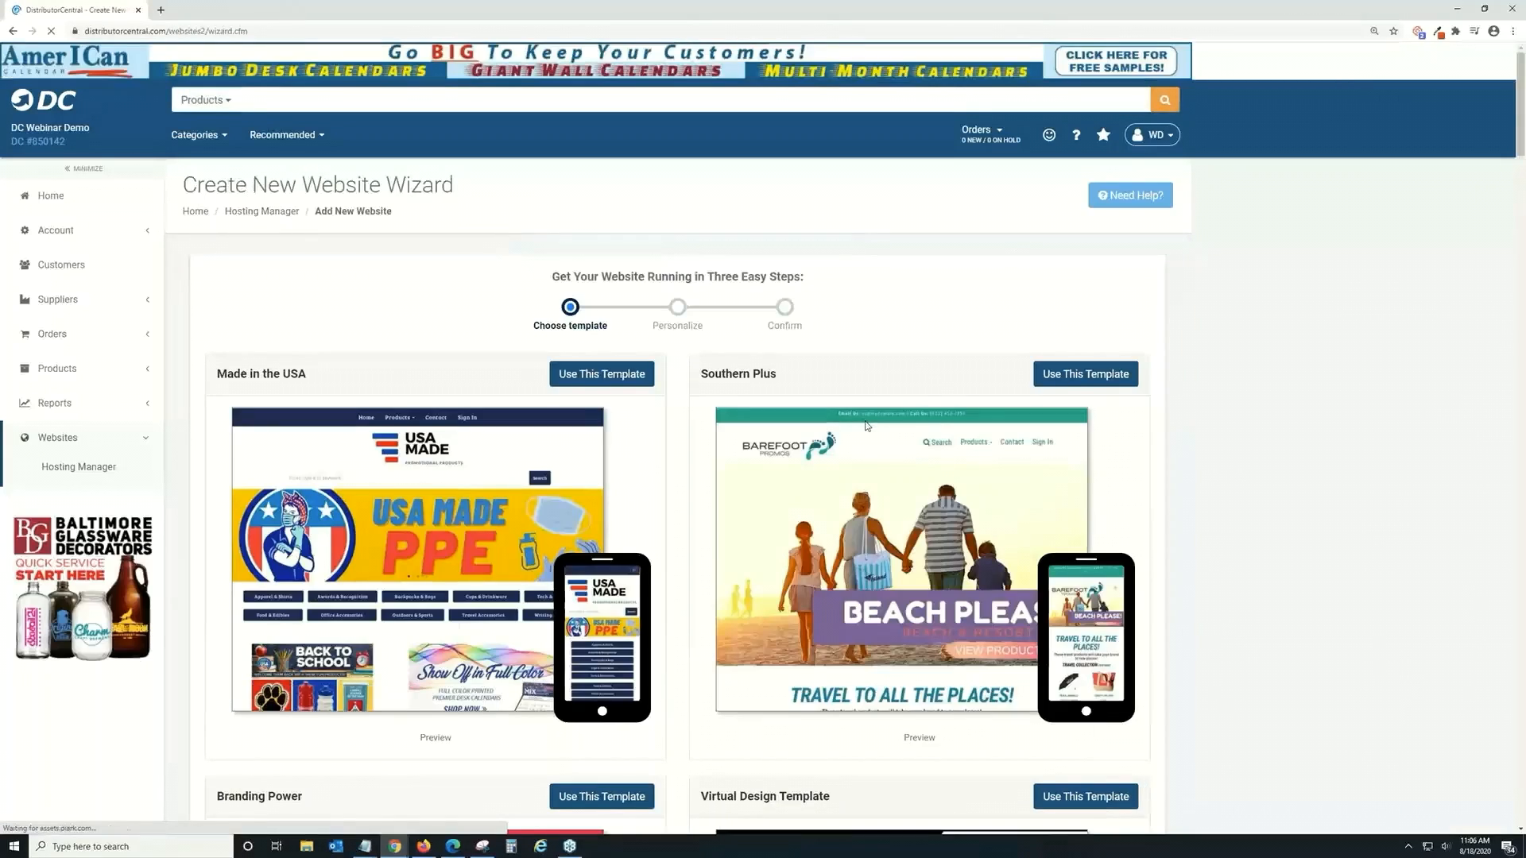
Step: Look through the available website templates in the Create New Website Wizard, from Made in the USA to Back to School
{"action": "scroll", "coordinate": [867, 427], "scroll_direction": "down", "scroll_amount": 2}
{"action": "scroll", "coordinate": [867, 426], "scroll_direction": "down", "scroll_amount": 1}
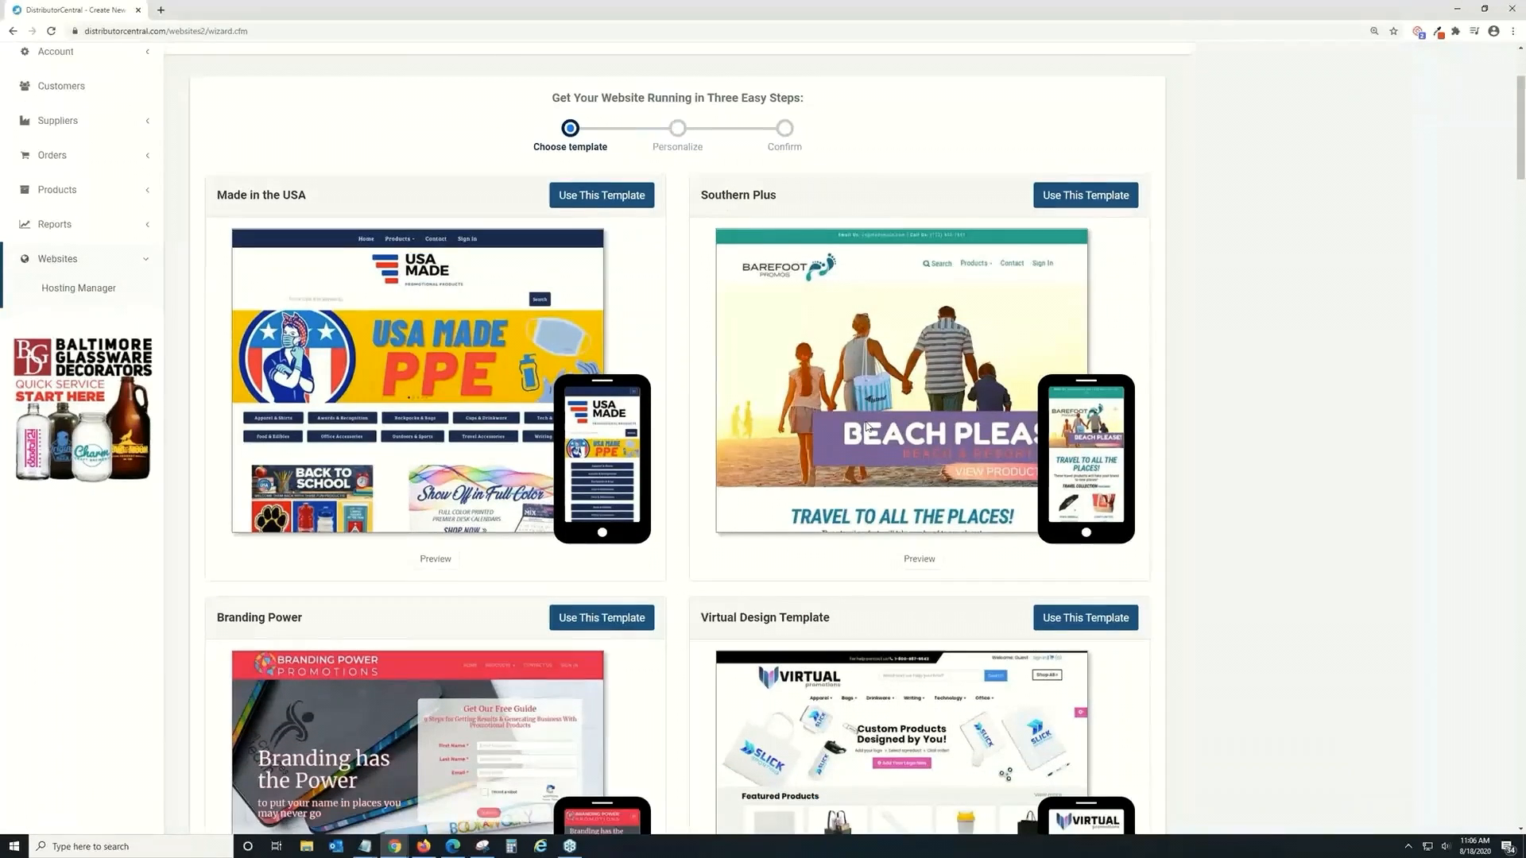
{"action": "scroll", "coordinate": [867, 427], "scroll_direction": "down", "scroll_amount": 1}
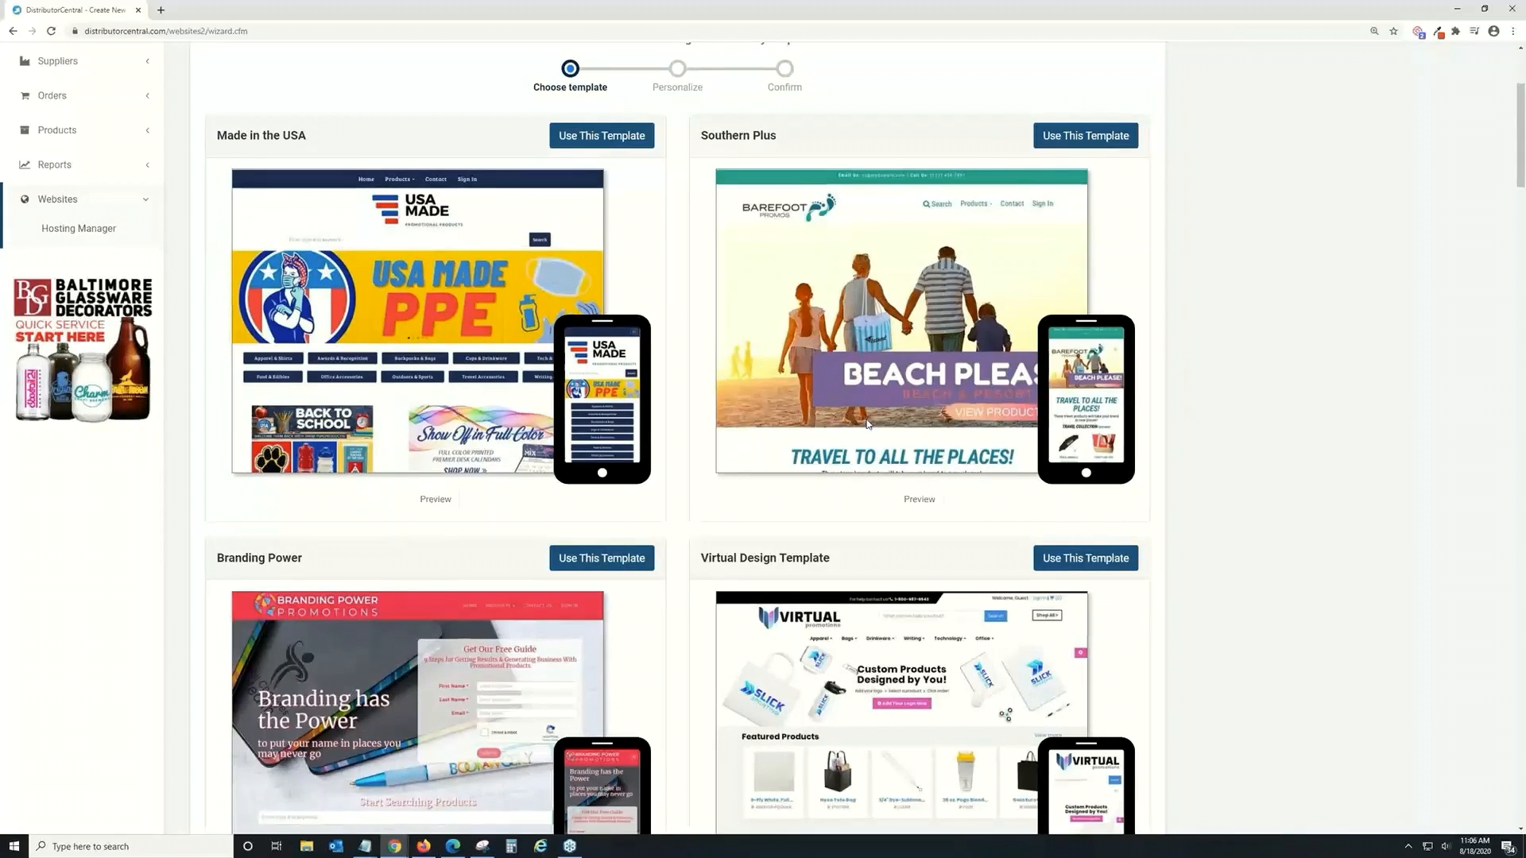
{"action": "scroll", "coordinate": [867, 423], "scroll_direction": "down", "scroll_amount": 5}
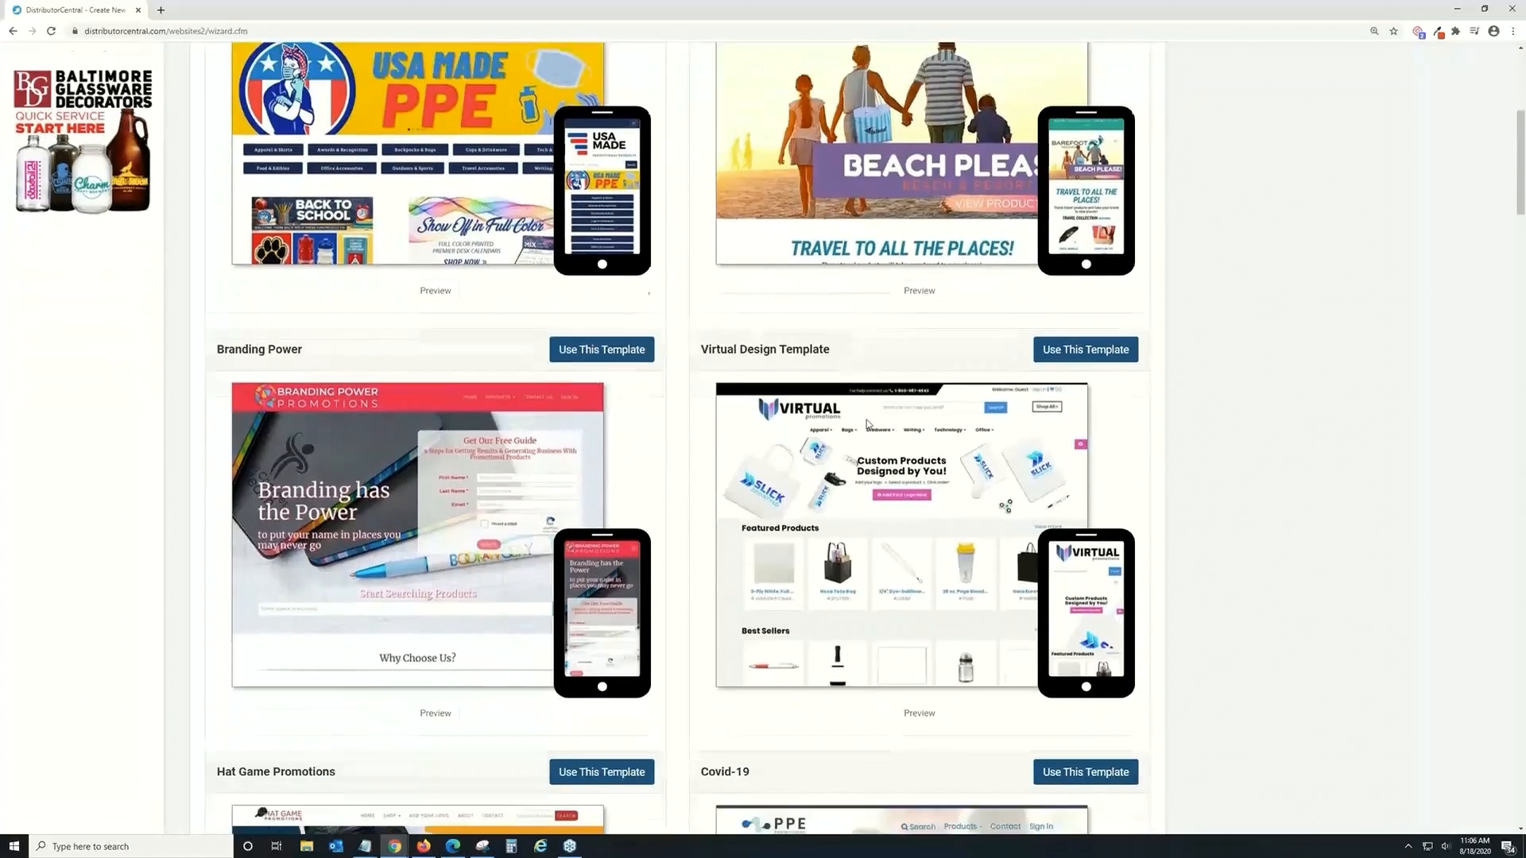
{"action": "scroll", "coordinate": [867, 423], "scroll_direction": "down", "scroll_amount": 8}
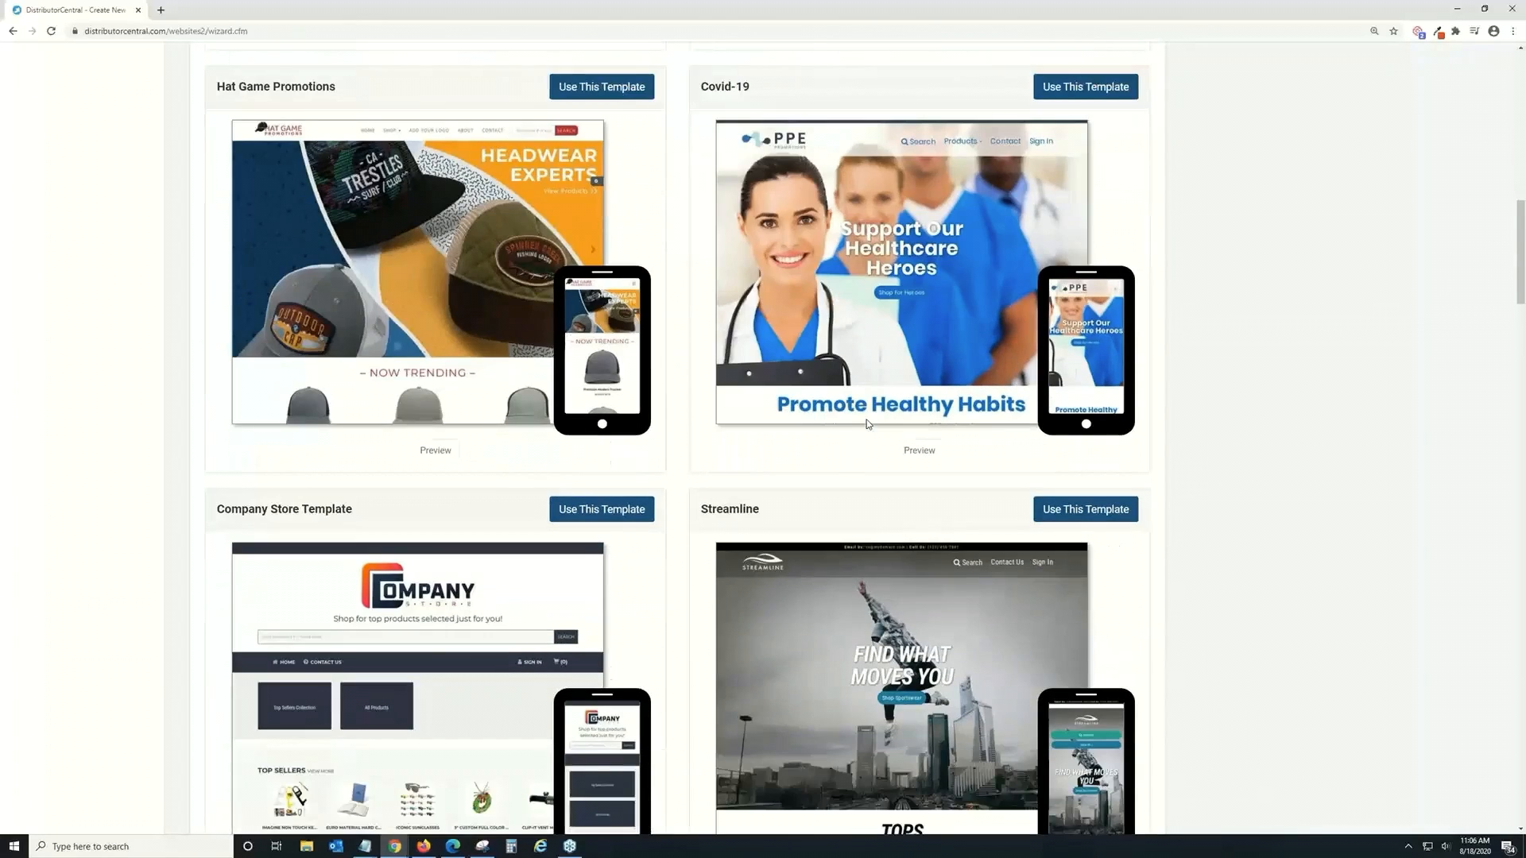
{"action": "scroll", "coordinate": [867, 424], "scroll_direction": "down", "scroll_amount": 7}
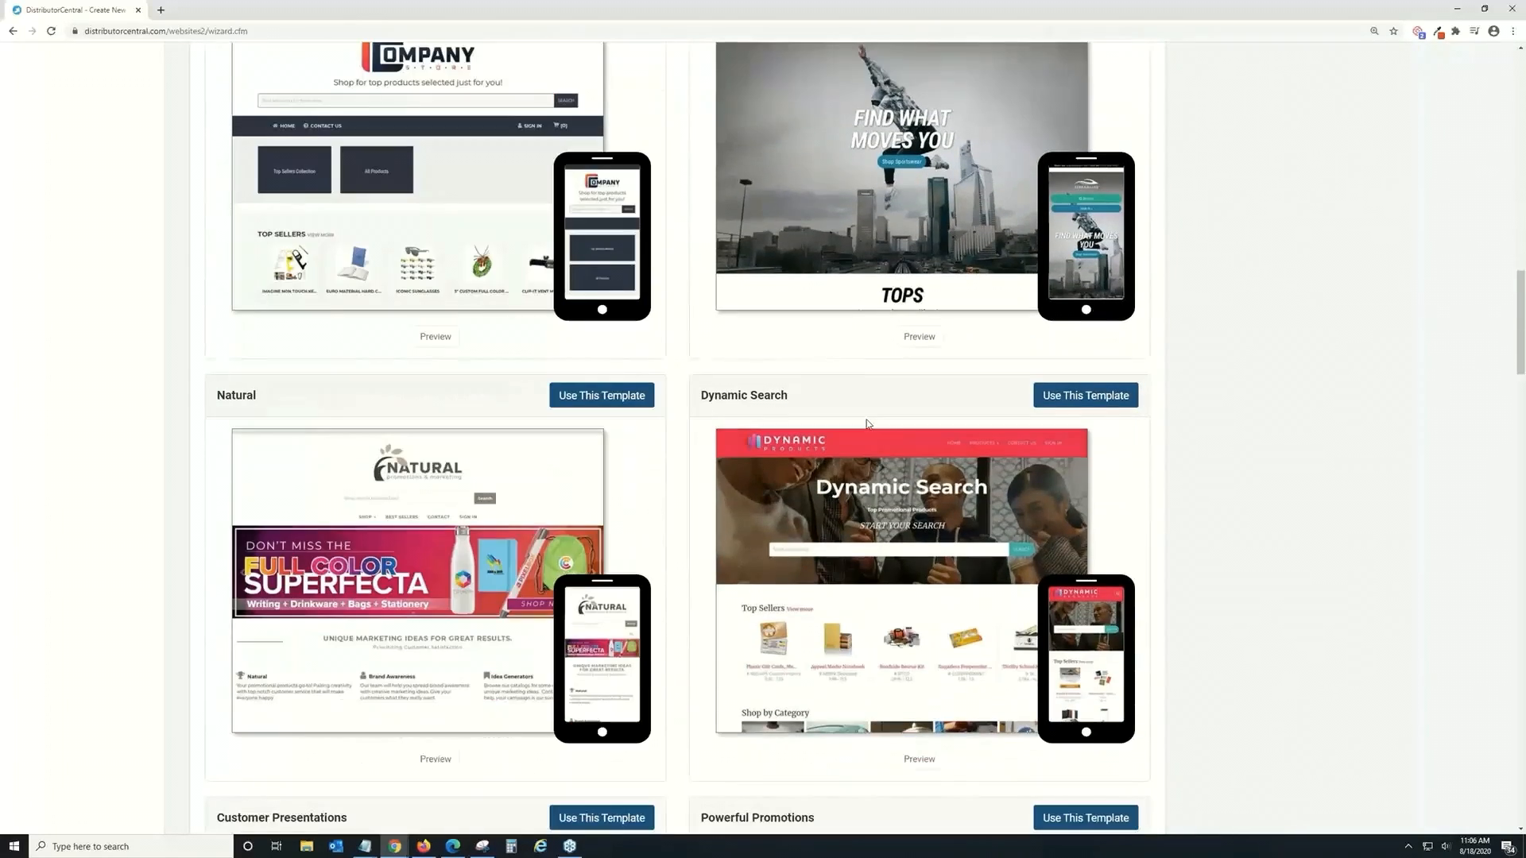
{"action": "scroll", "coordinate": [867, 424], "scroll_direction": "down", "scroll_amount": 8}
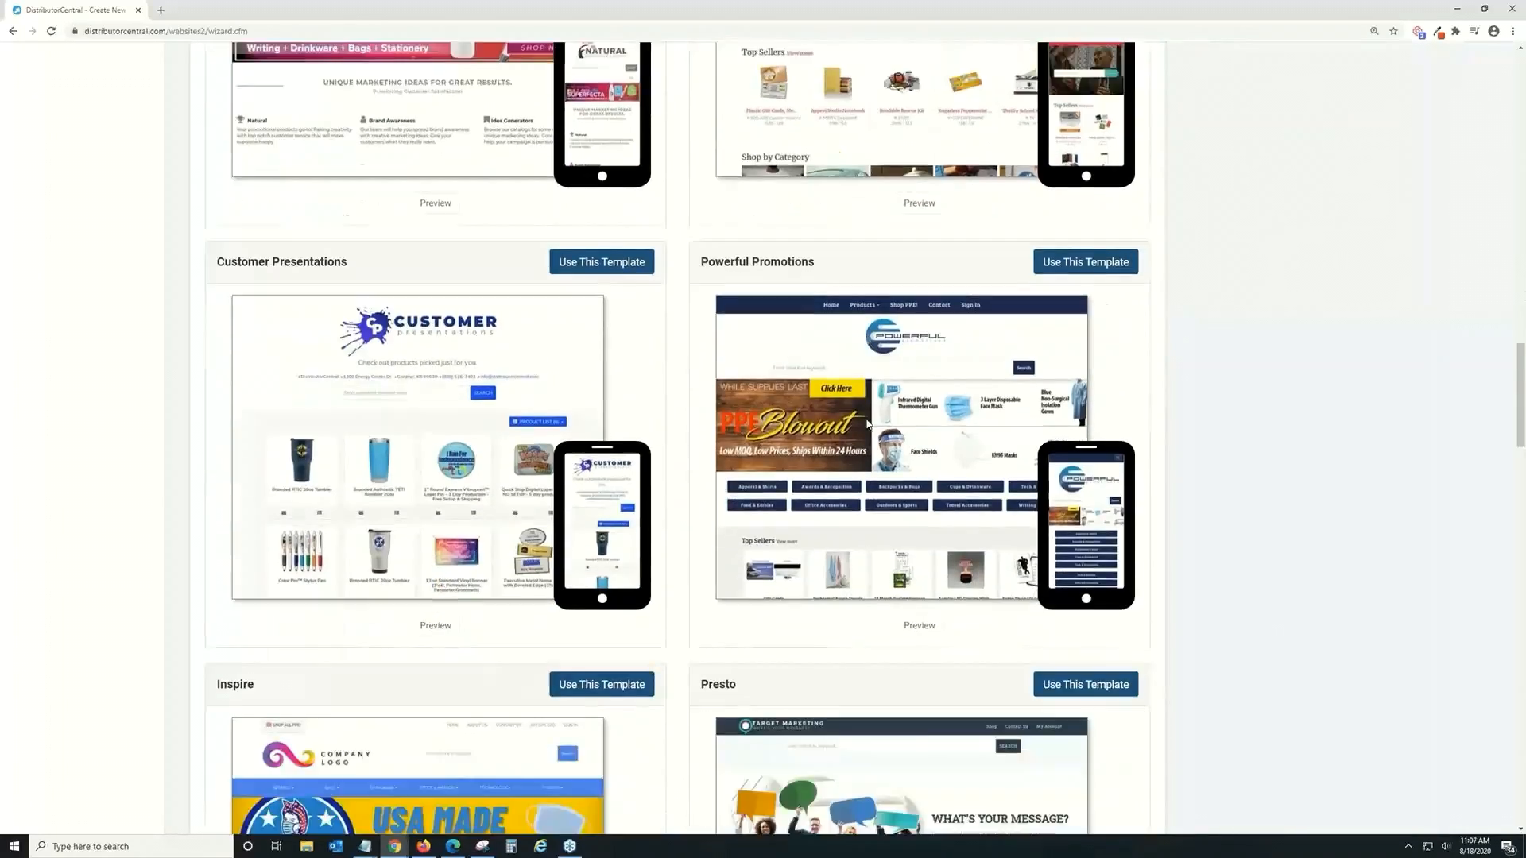
{"action": "scroll", "coordinate": [867, 423], "scroll_direction": "down", "scroll_amount": 9}
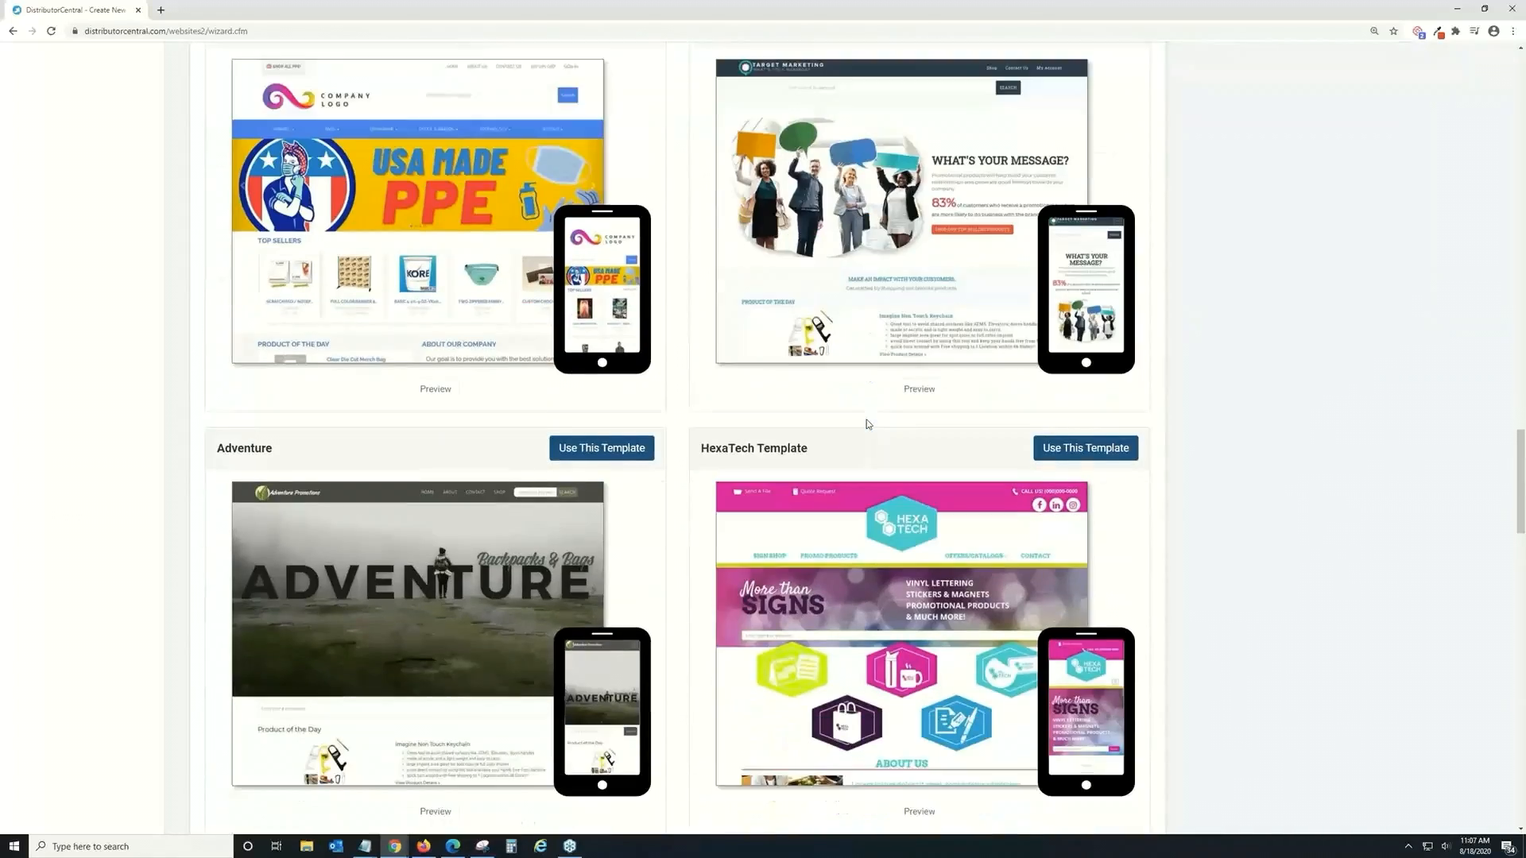
{"action": "scroll", "coordinate": [868, 424], "scroll_direction": "down", "scroll_amount": 9}
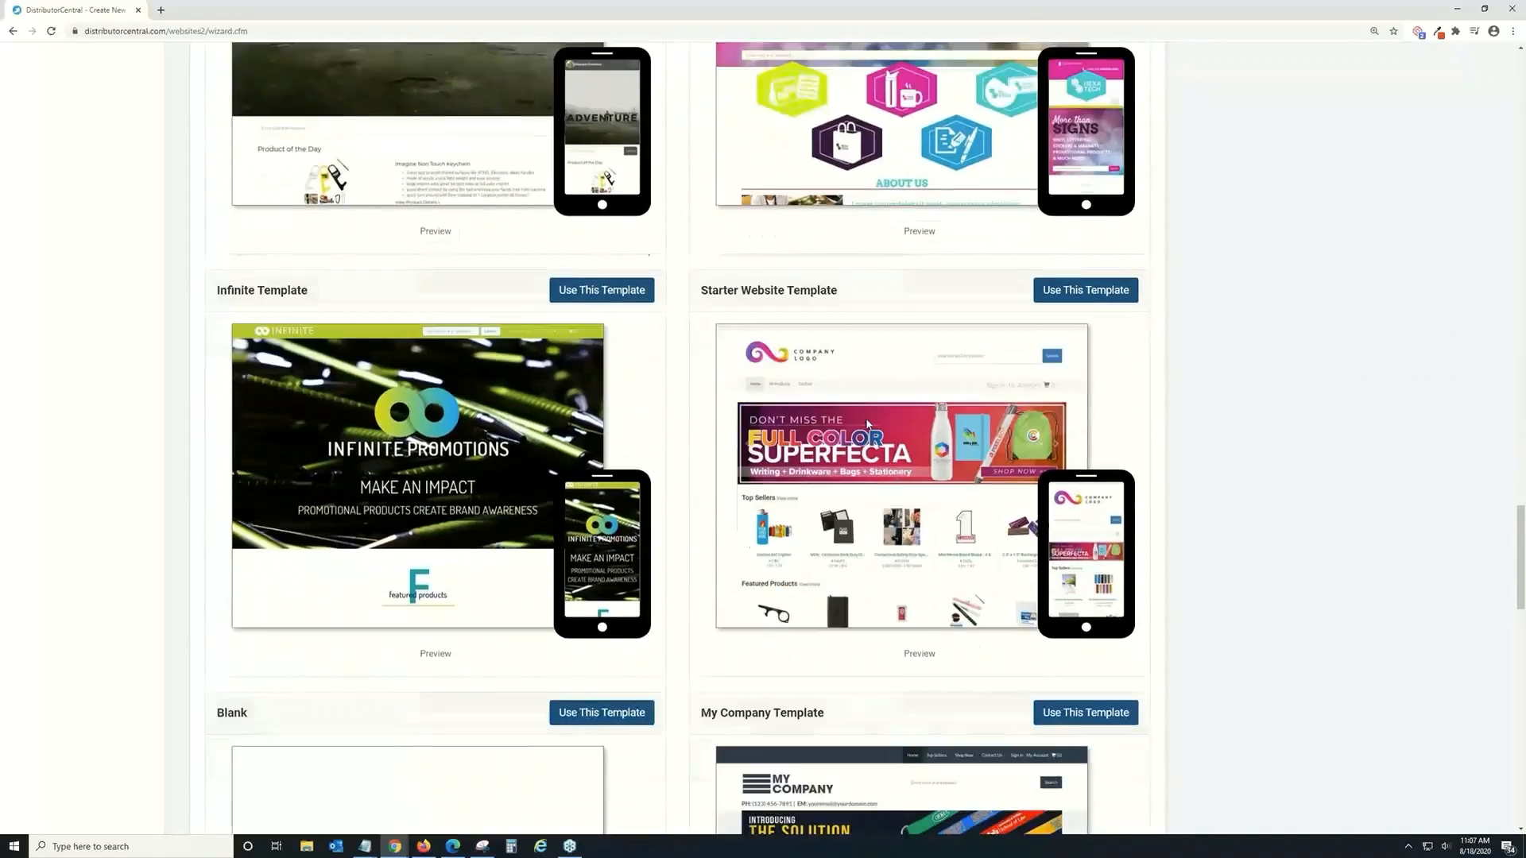
{"action": "scroll", "coordinate": [869, 423], "scroll_direction": "down", "scroll_amount": 5}
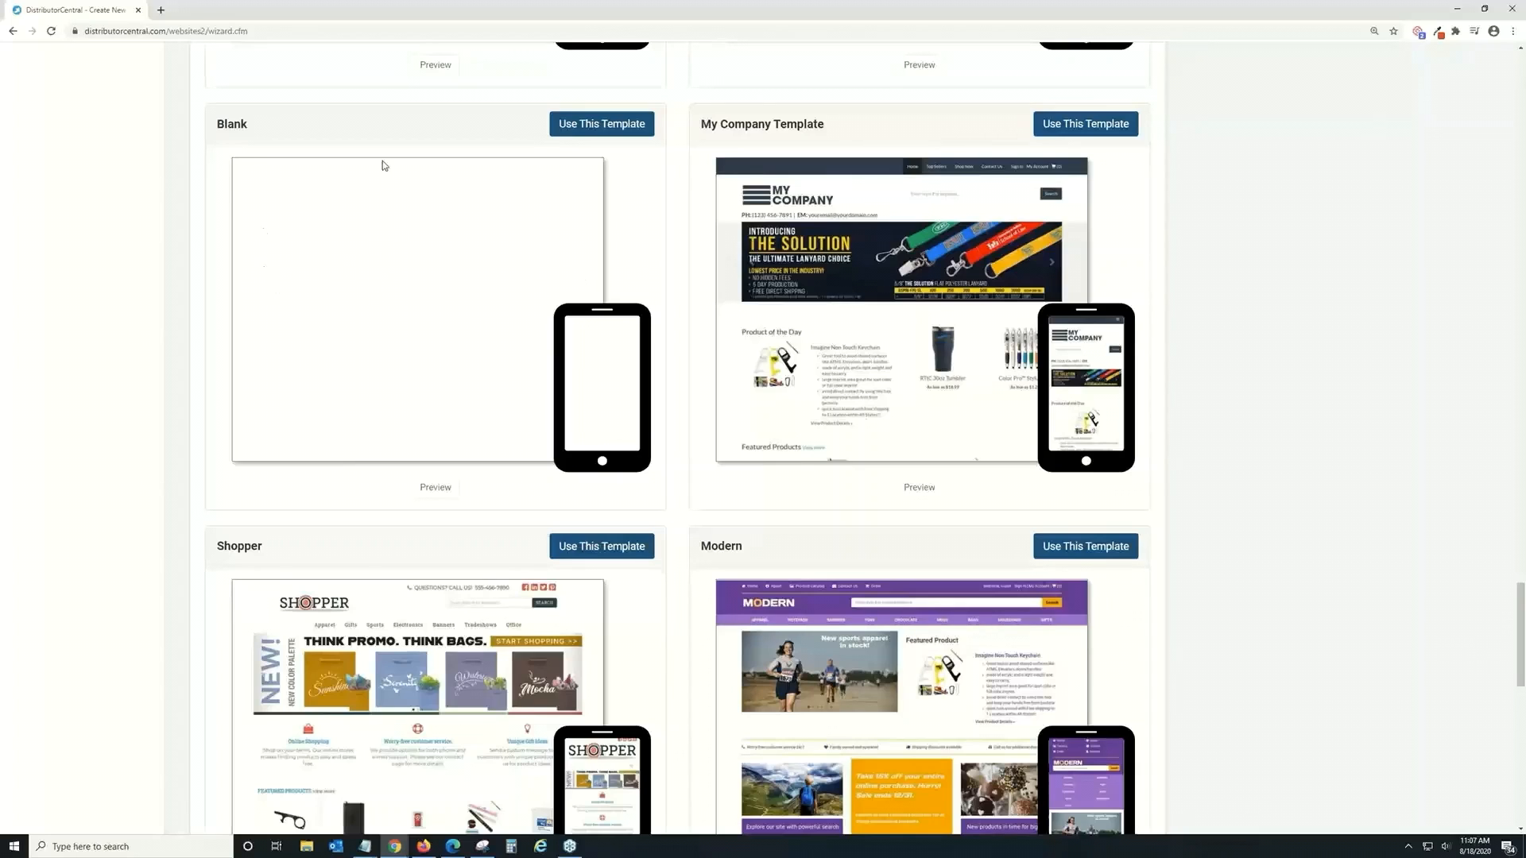
{"action": "scroll", "coordinate": [909, 753], "scroll_direction": "down", "scroll_amount": 6}
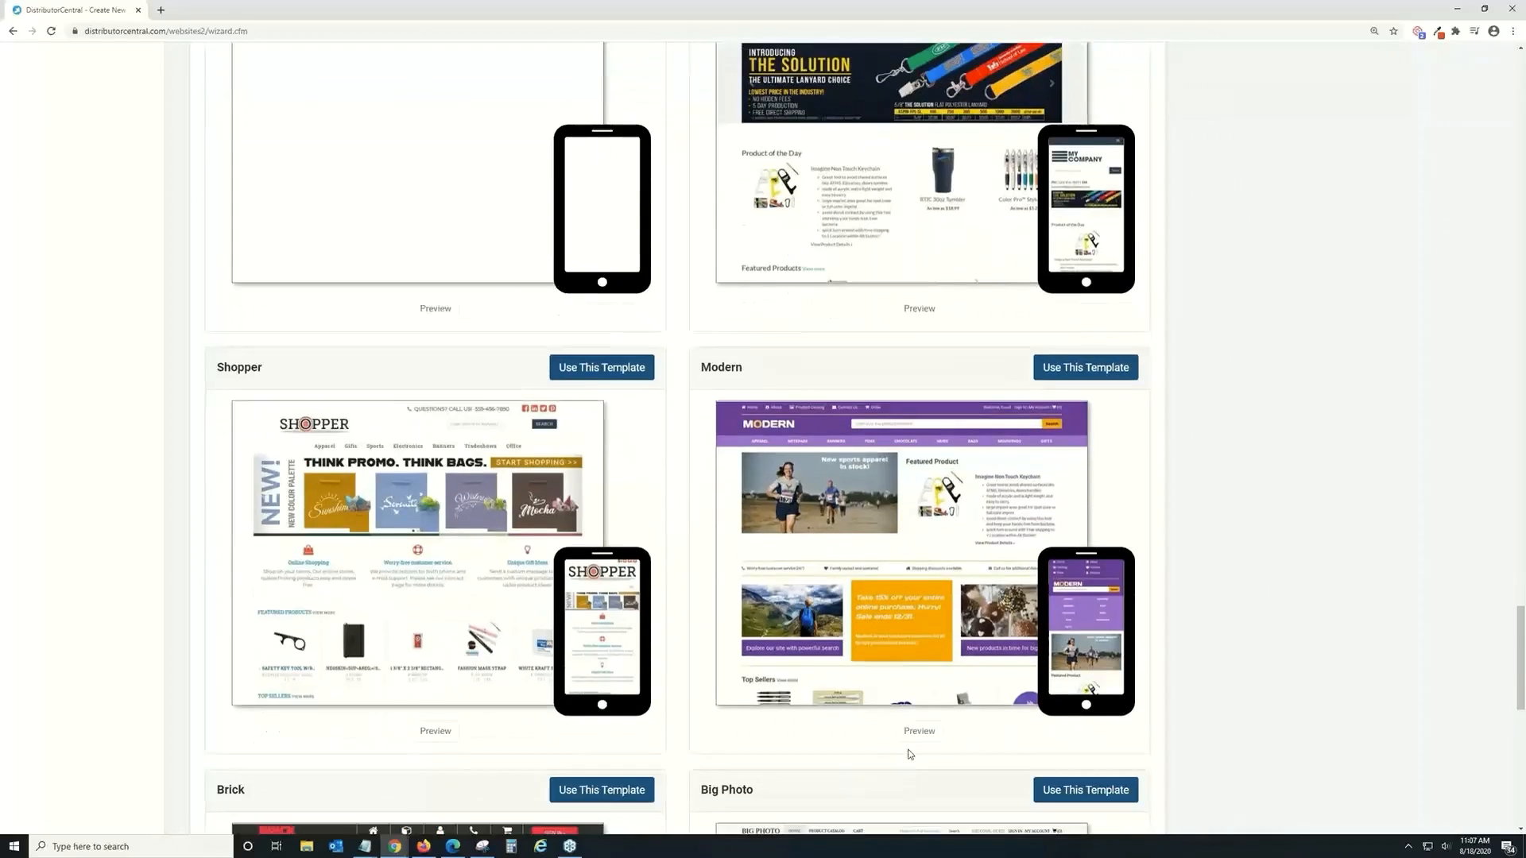
{"action": "scroll", "coordinate": [909, 753], "scroll_direction": "down", "scroll_amount": 7}
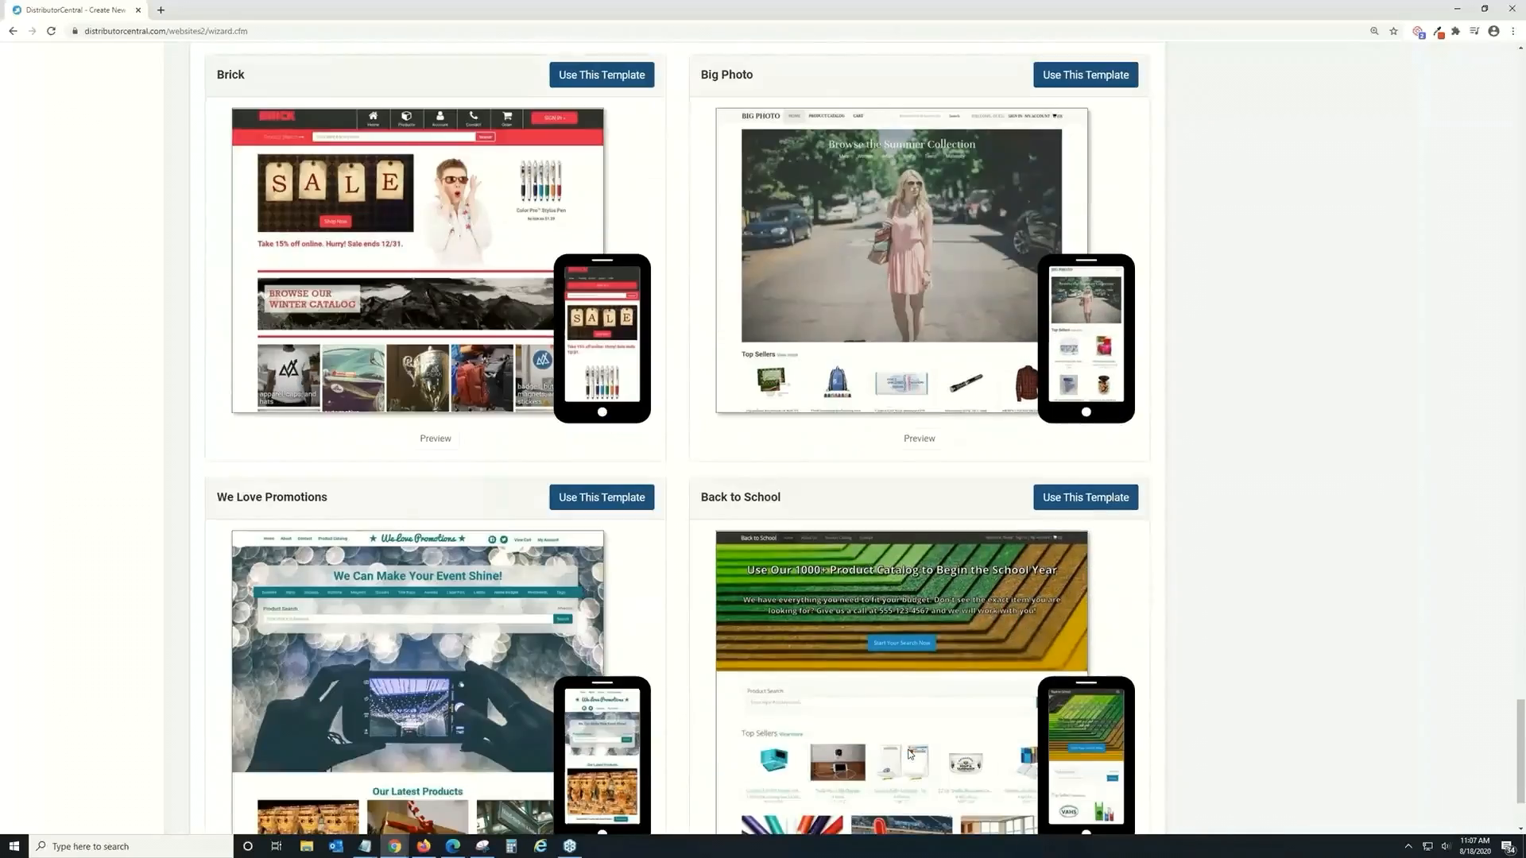
{"action": "scroll", "coordinate": [909, 753], "scroll_direction": "up", "scroll_amount": 20}
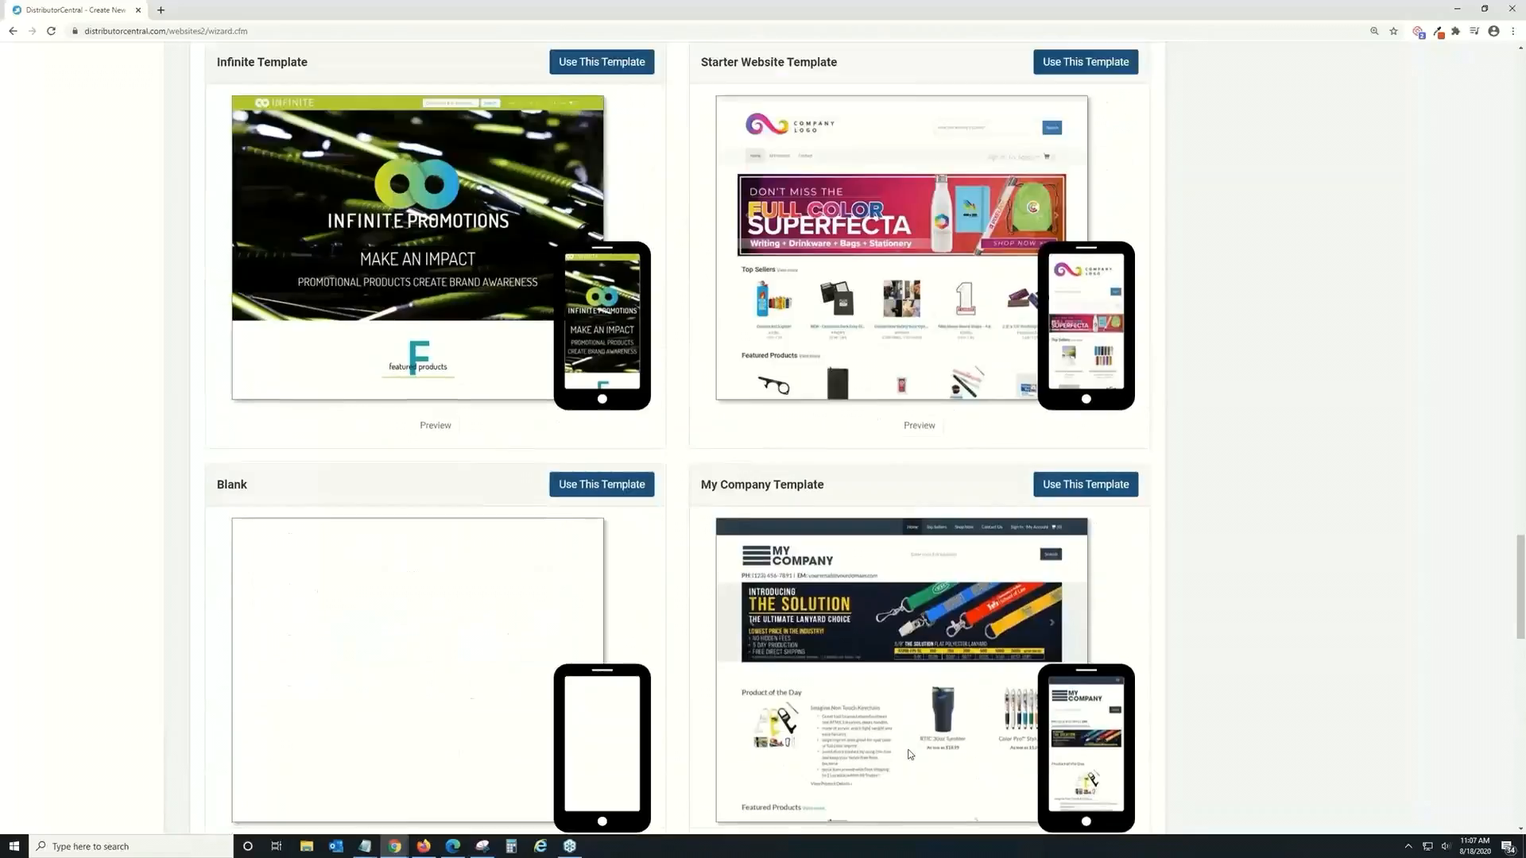
{"action": "scroll", "coordinate": [910, 754], "scroll_direction": "up", "scroll_amount": 20}
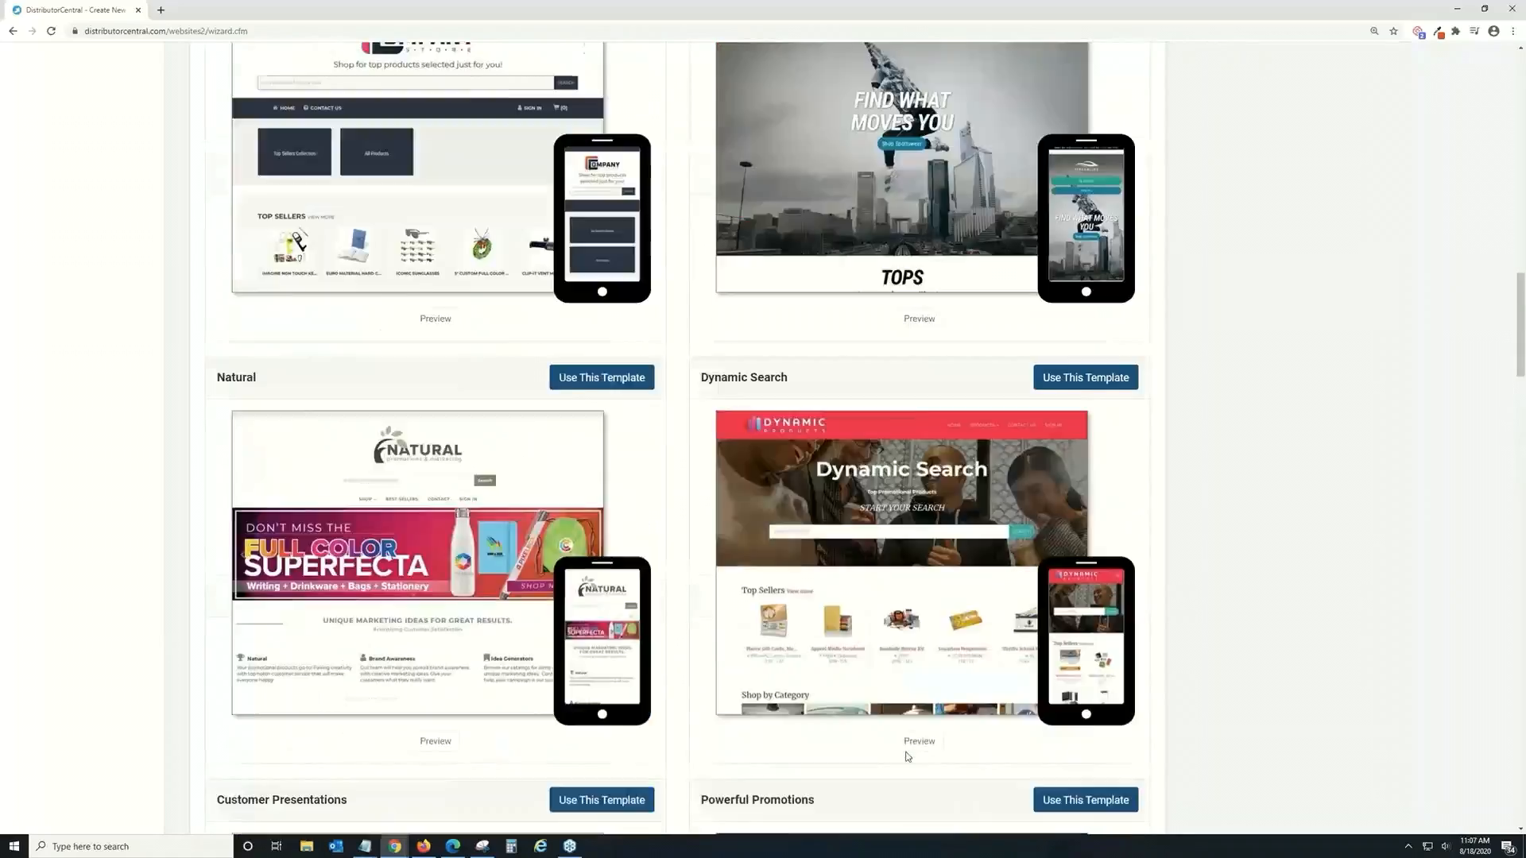
{"action": "scroll", "coordinate": [910, 756], "scroll_direction": "up", "scroll_amount": 9}
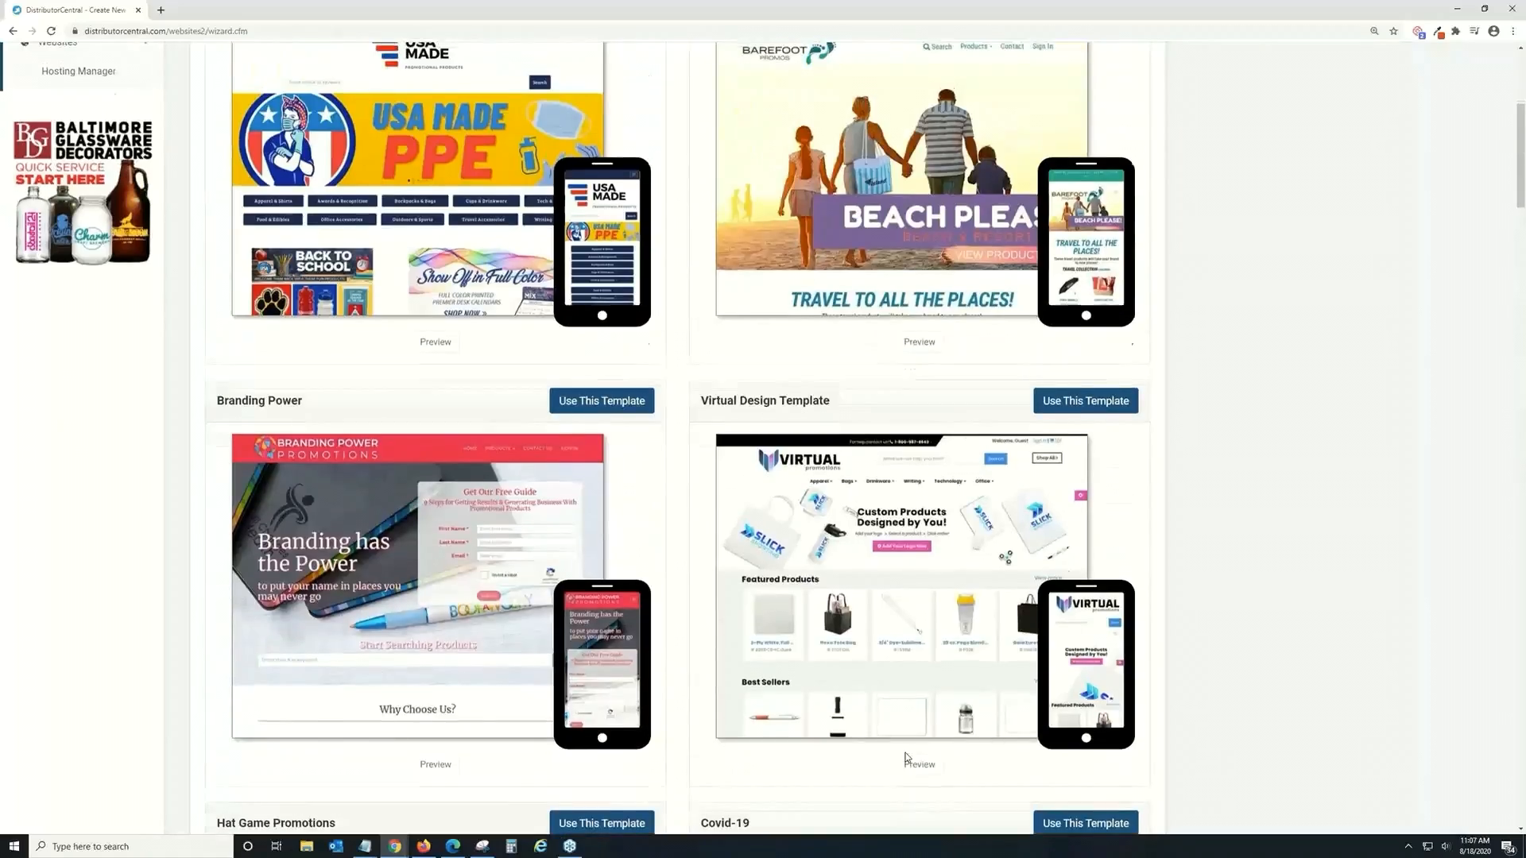
{"action": "scroll", "coordinate": [907, 757], "scroll_direction": "down", "scroll_amount": 1}
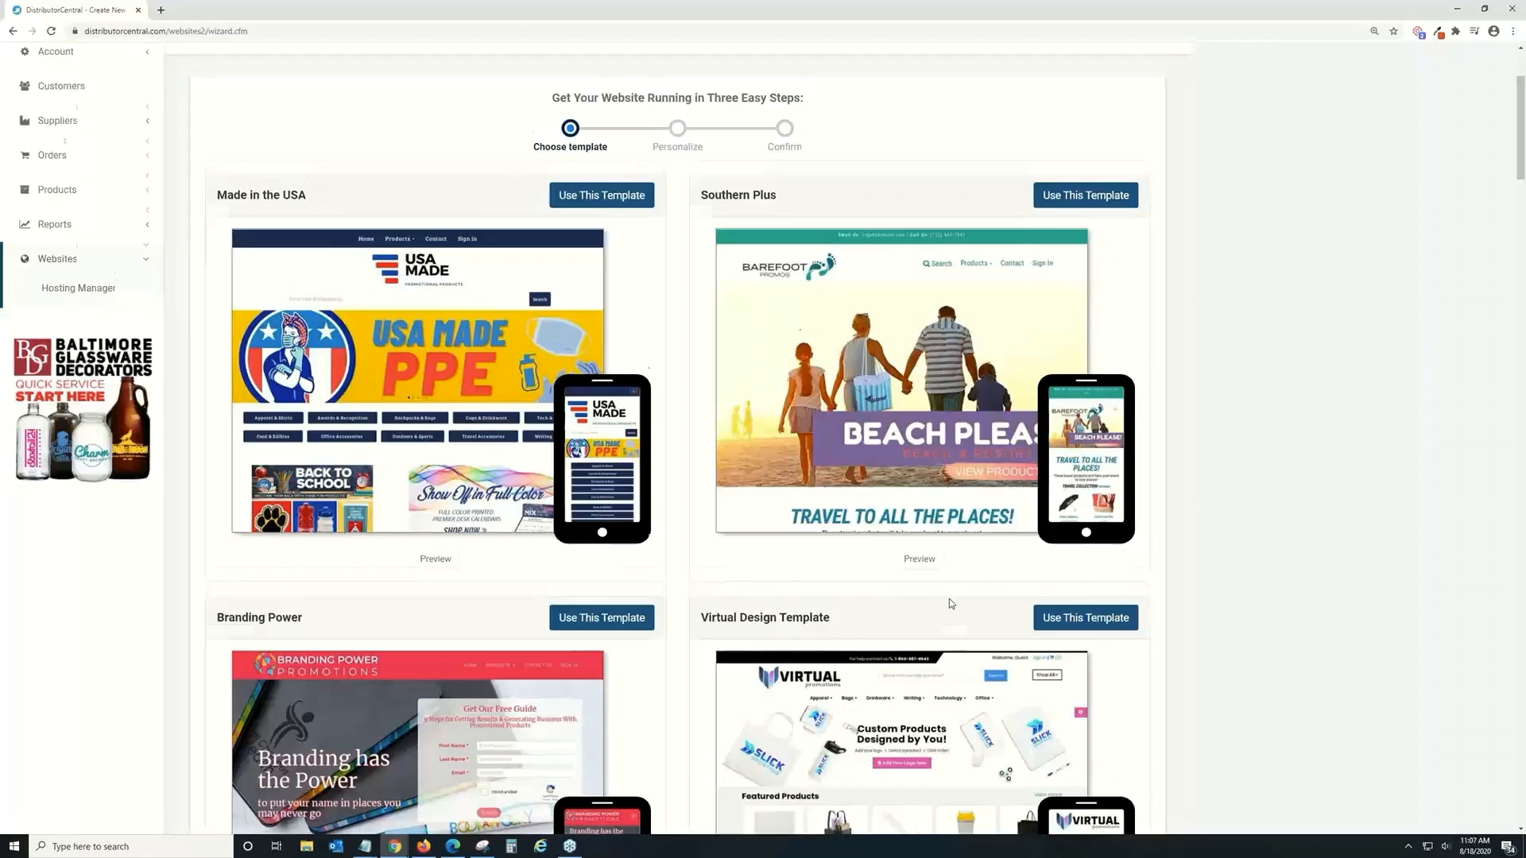
{"action": "scroll", "coordinate": [949, 600], "scroll_direction": "down", "scroll_amount": 3}
{"action": "scroll", "coordinate": [949, 603], "scroll_direction": "down", "scroll_amount": 2}
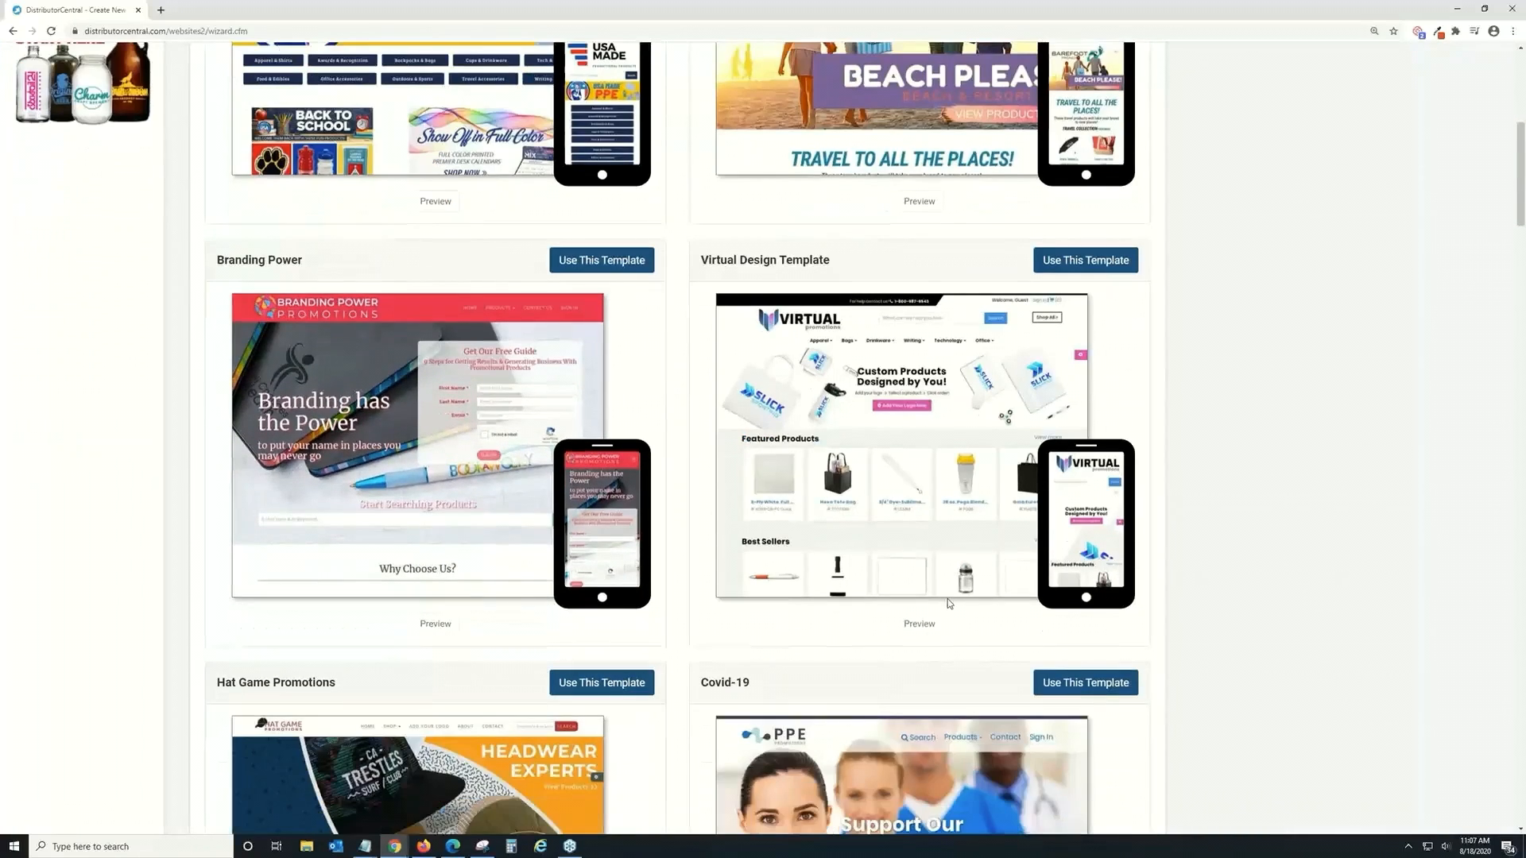
{"action": "scroll", "coordinate": [947, 603], "scroll_direction": "down", "scroll_amount": 7}
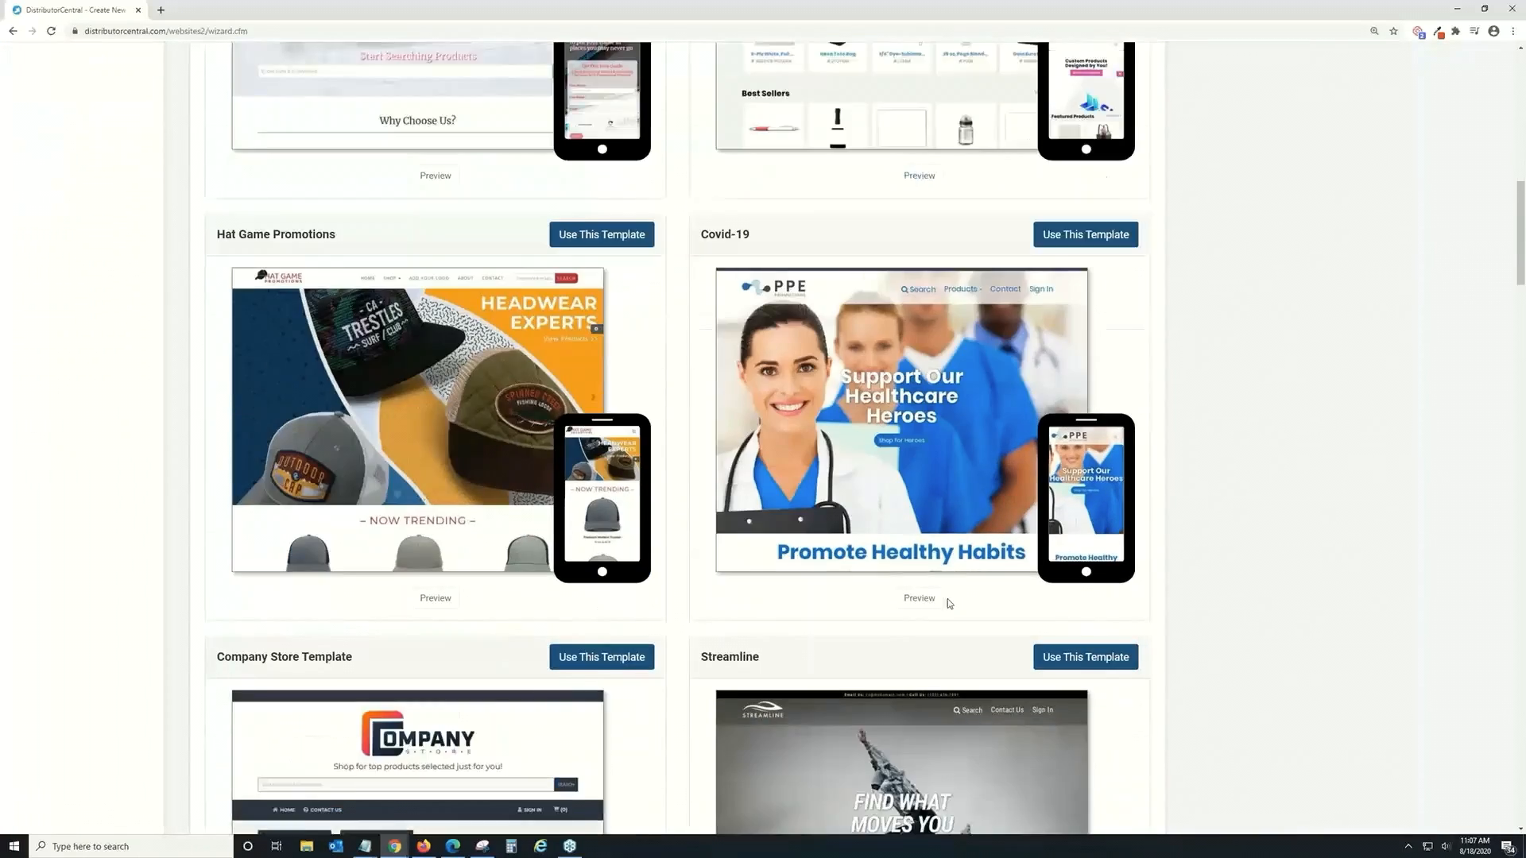
{"action": "scroll", "coordinate": [947, 602], "scroll_direction": "up", "scroll_amount": 5}
{"action": "scroll", "coordinate": [947, 602], "scroll_direction": "up", "scroll_amount": 2}
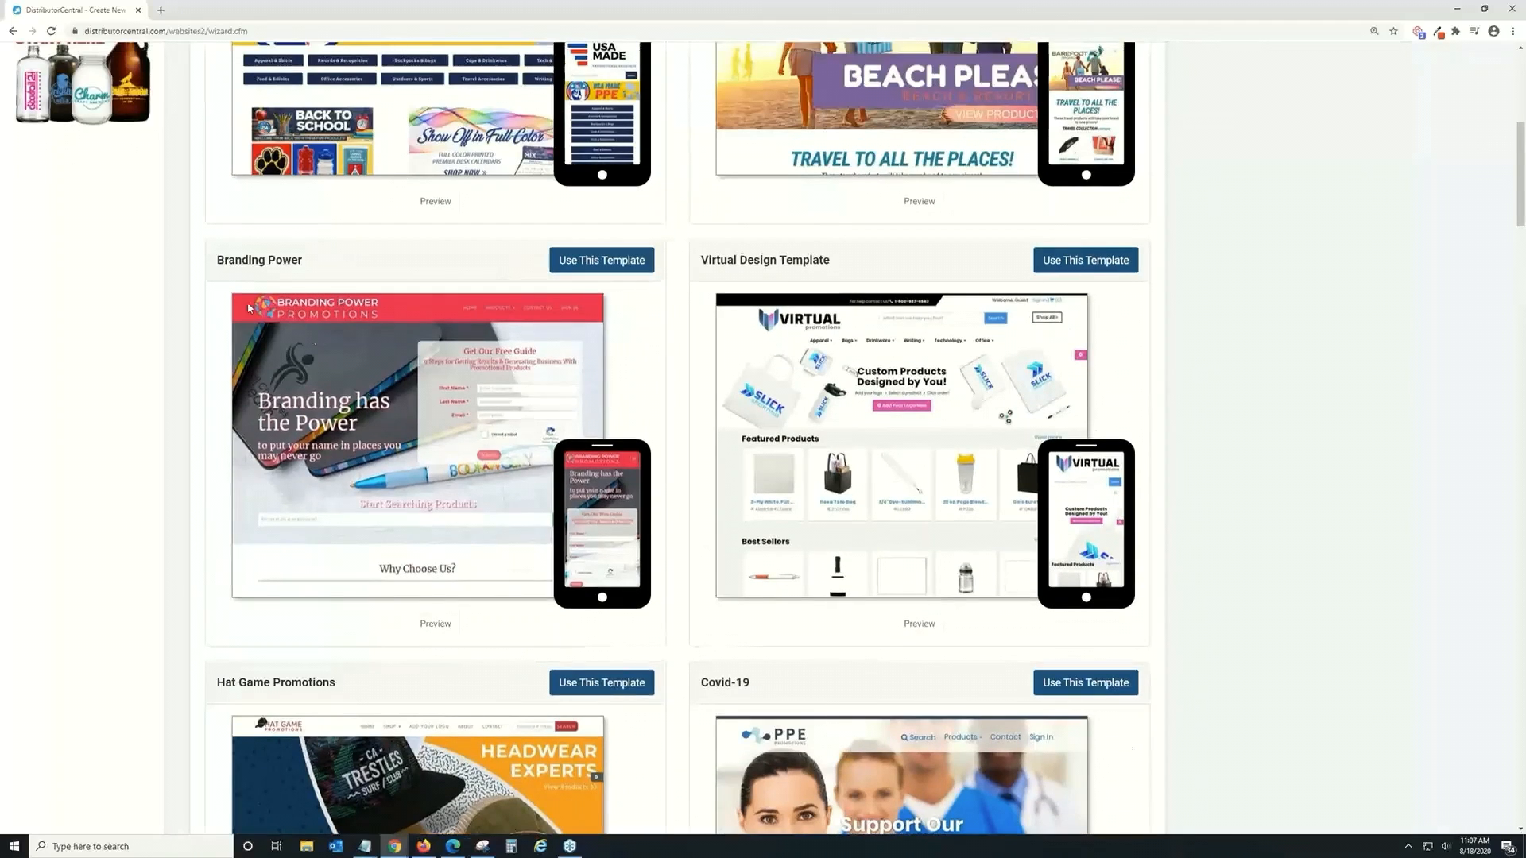
Step: Preview the Branding Power template, examine its home page sections, and close the preview
{"action": "left_click", "coordinate": [439, 624]}
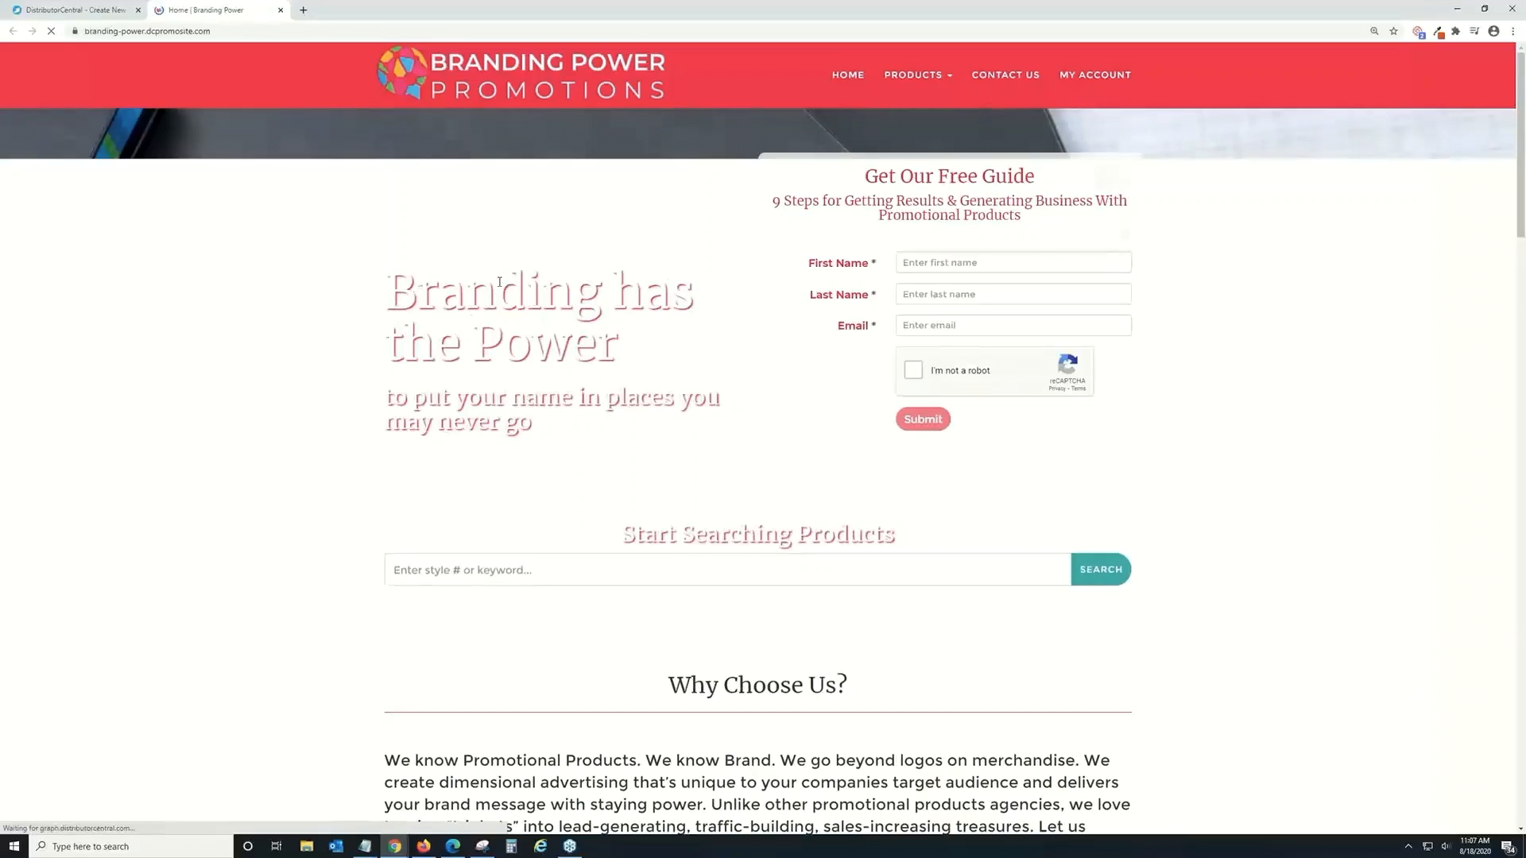
{"action": "scroll", "coordinate": [505, 290], "scroll_direction": "down", "scroll_amount": 10}
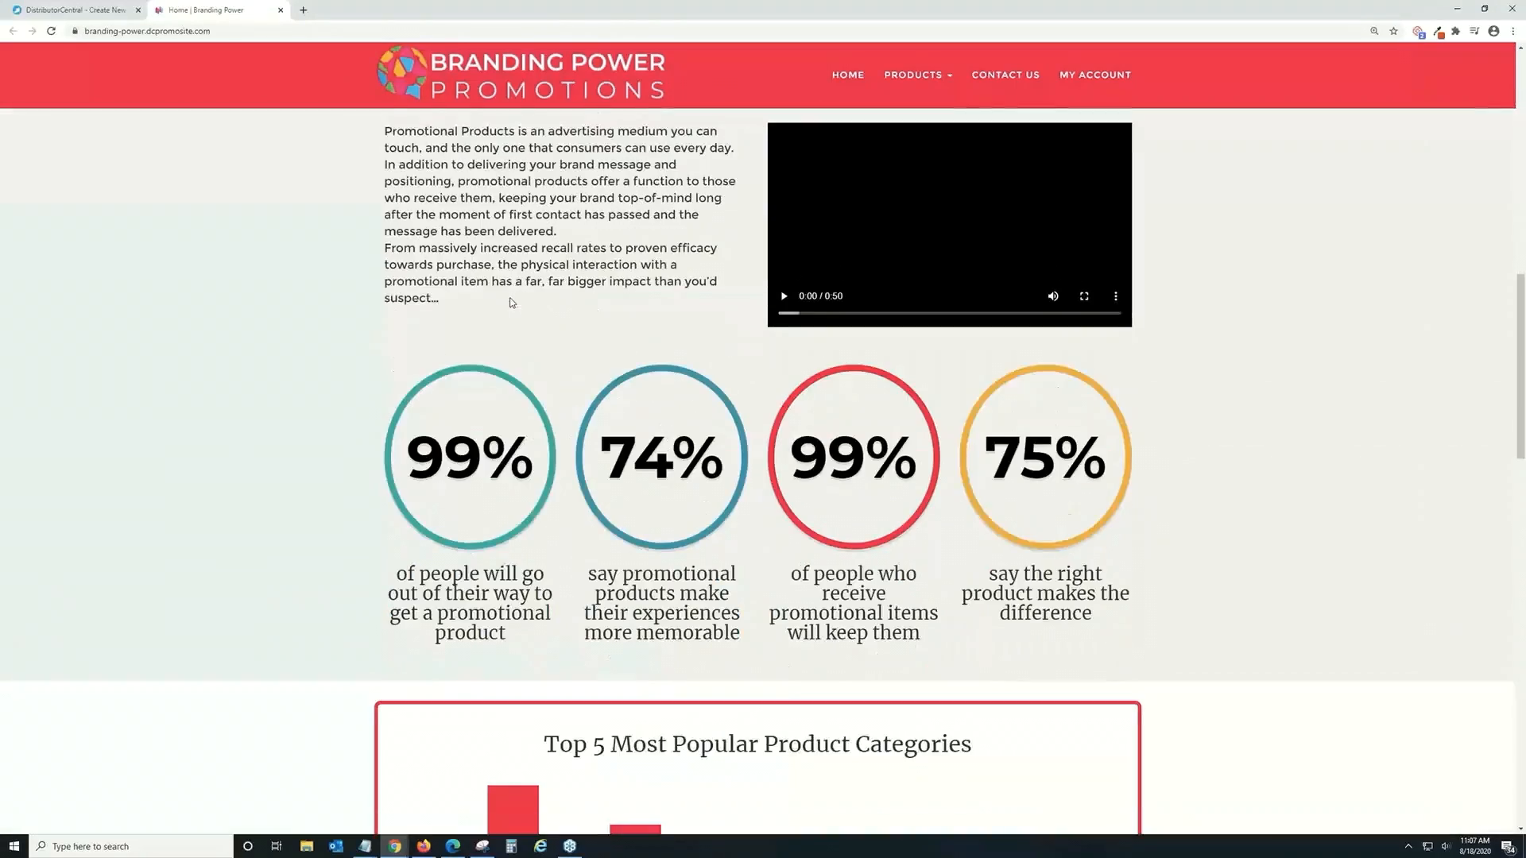
{"action": "scroll", "coordinate": [511, 302], "scroll_direction": "down", "scroll_amount": 7}
{"action": "scroll", "coordinate": [511, 301], "scroll_direction": "up", "scroll_amount": 5}
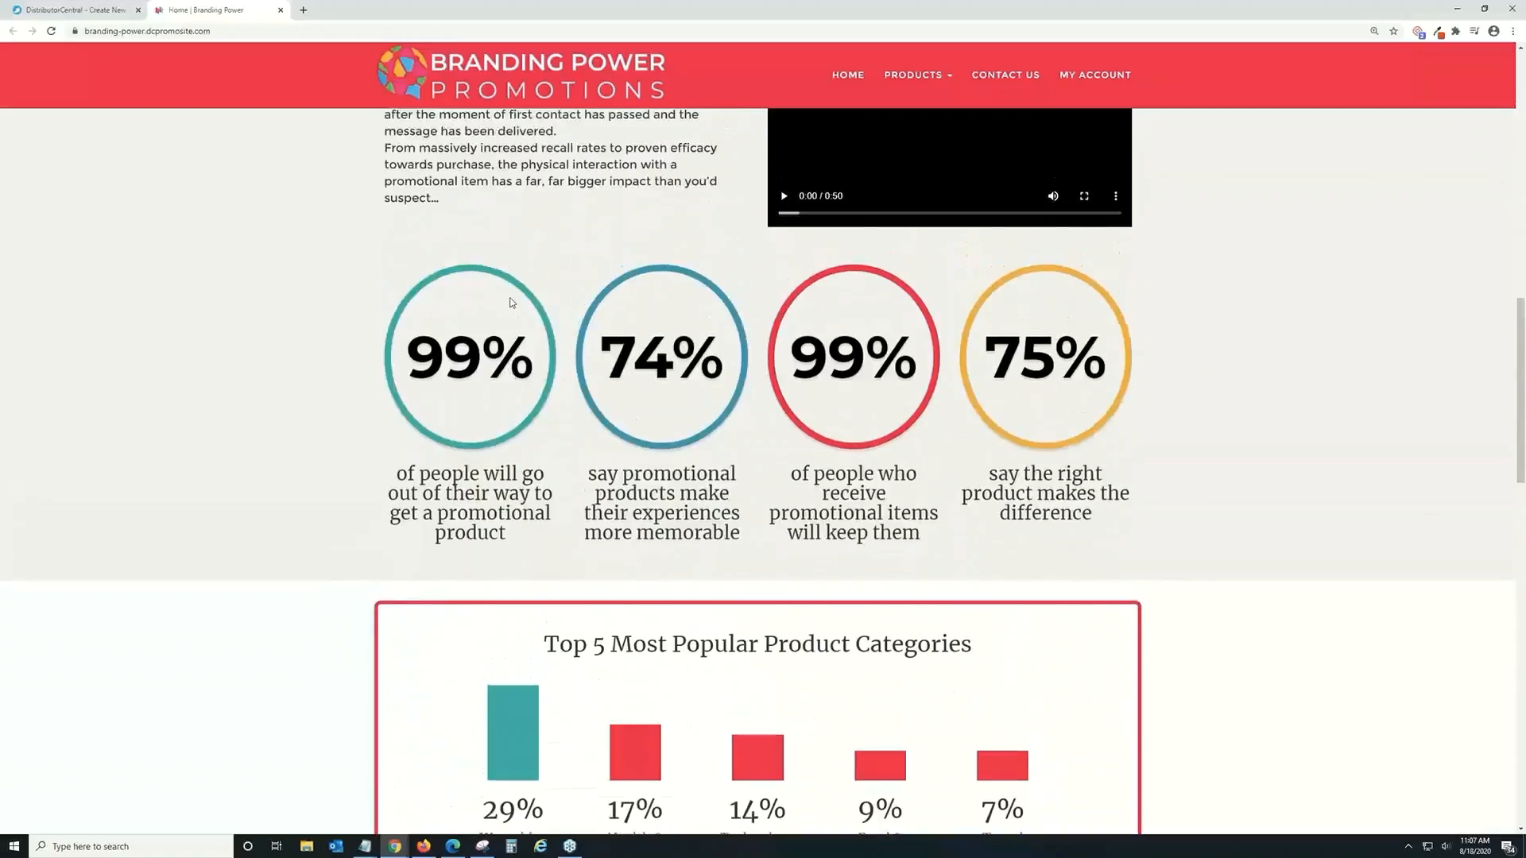
{"action": "scroll", "coordinate": [511, 302], "scroll_direction": "up", "scroll_amount": 10}
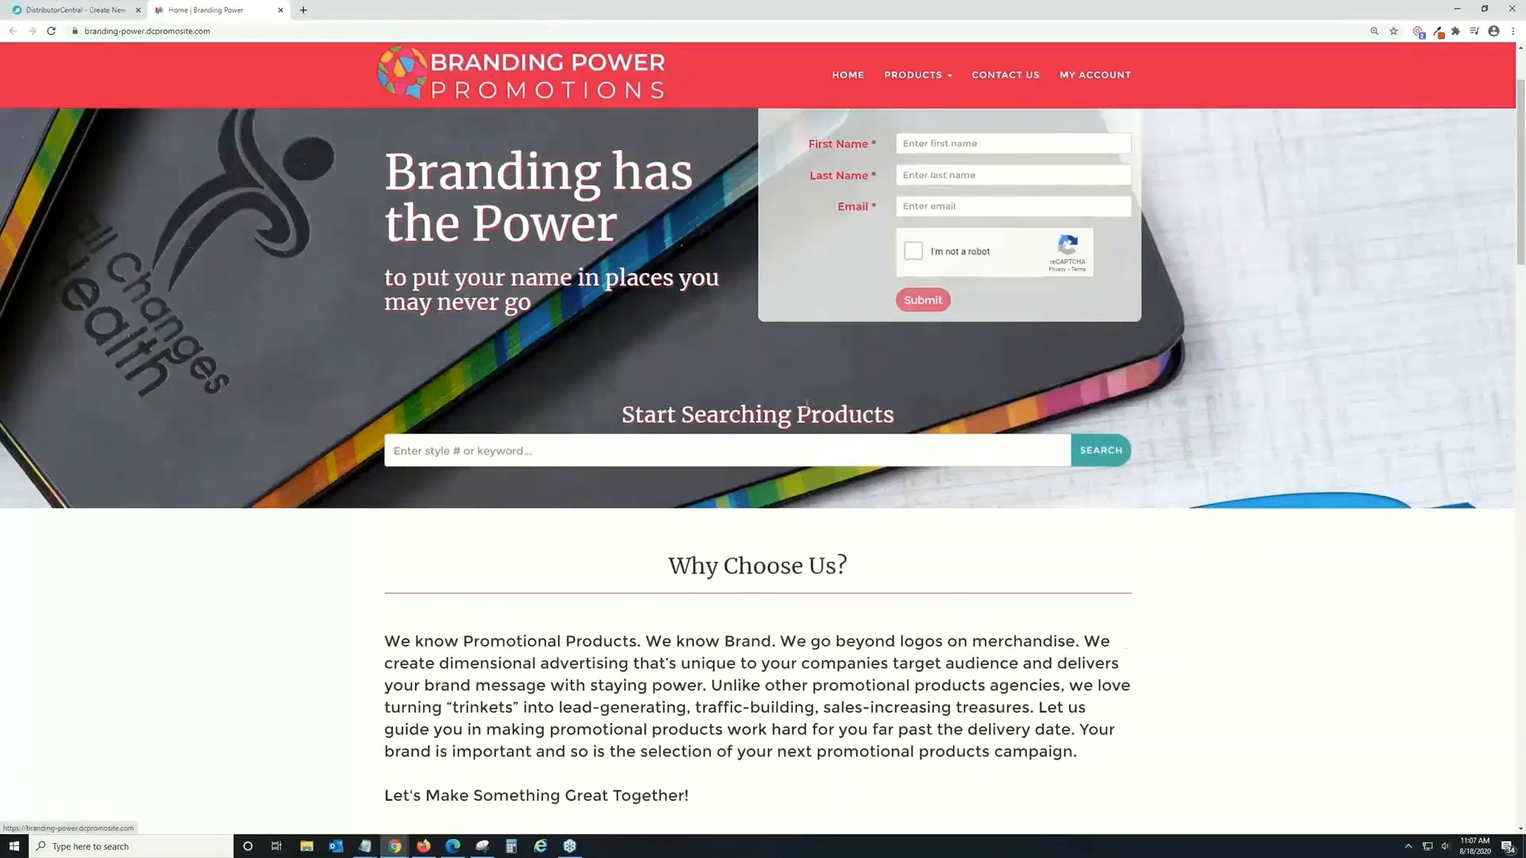
{"action": "scroll", "coordinate": [903, 355], "scroll_direction": "up", "scroll_amount": 2}
{"action": "scroll", "coordinate": [903, 354], "scroll_direction": "down", "scroll_amount": 1}
{"action": "scroll", "coordinate": [902, 367], "scroll_direction": "down", "scroll_amount": 3}
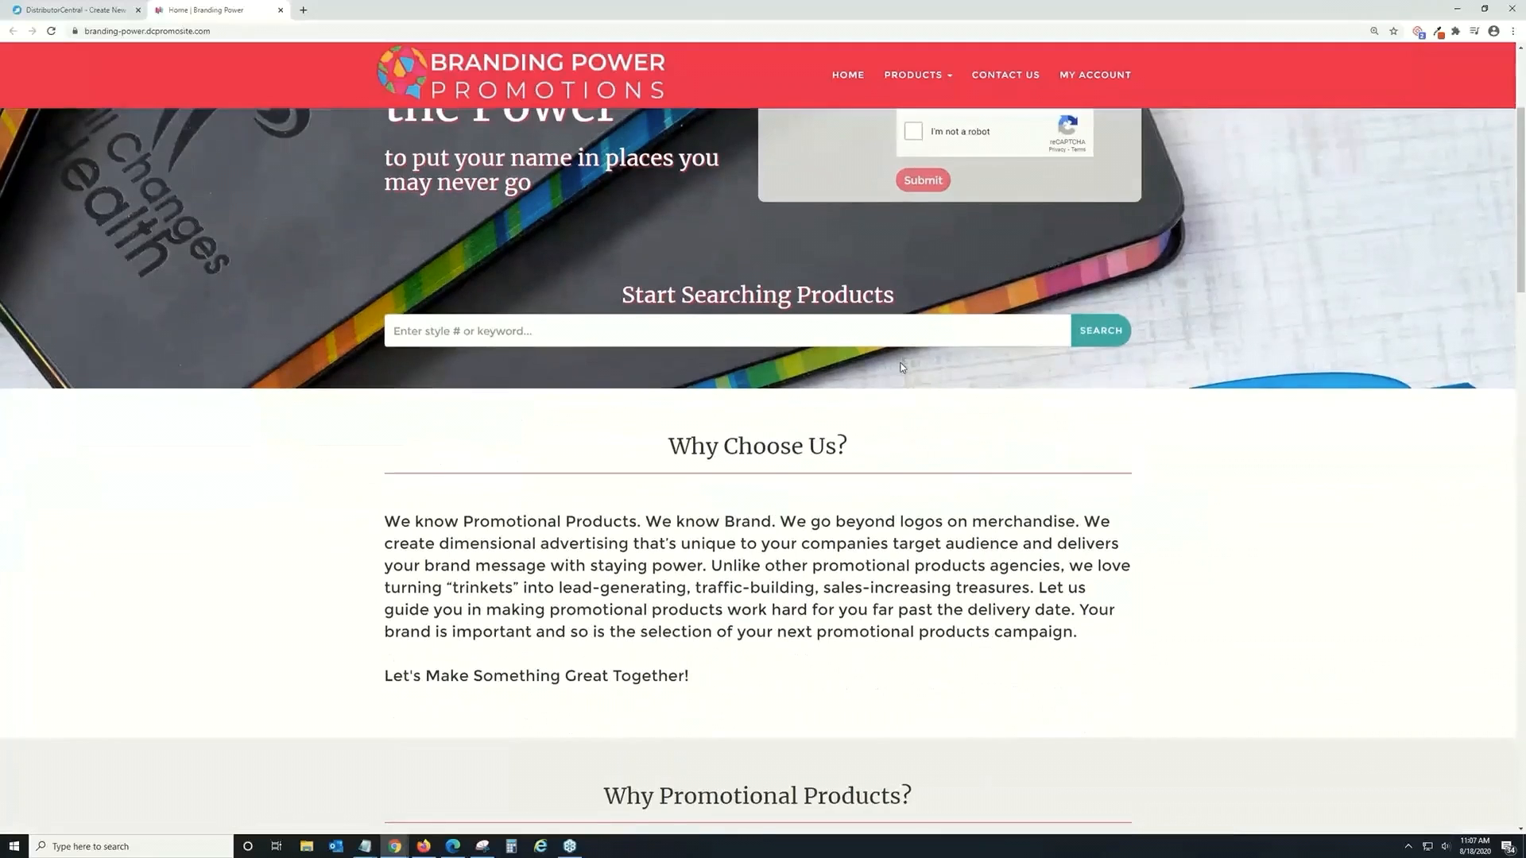
{"action": "scroll", "coordinate": [902, 368], "scroll_direction": "down", "scroll_amount": 5}
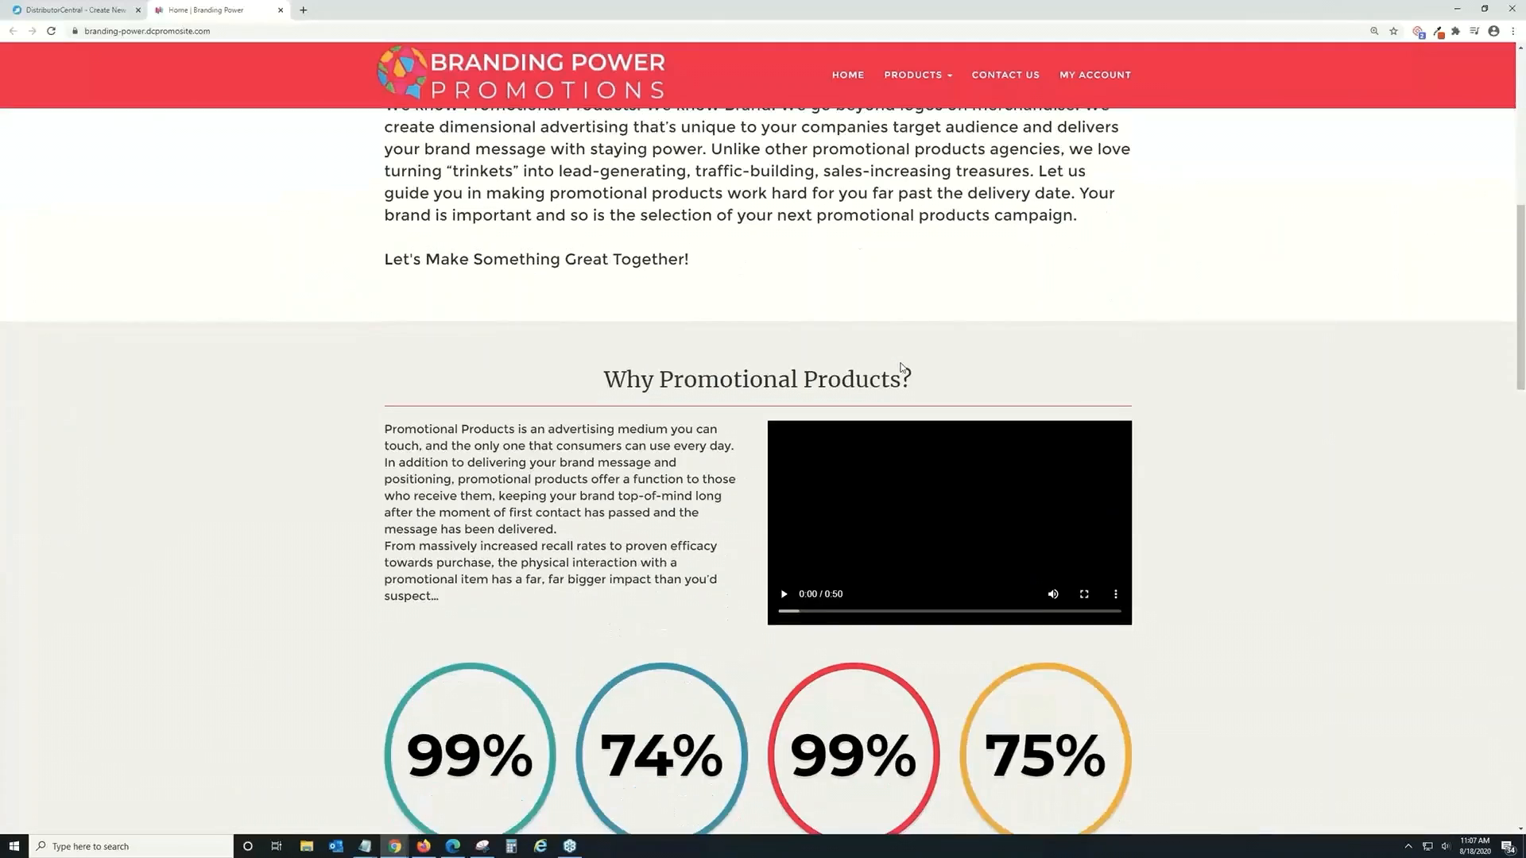
{"action": "scroll", "coordinate": [899, 371], "scroll_direction": "up", "scroll_amount": 6}
{"action": "scroll", "coordinate": [899, 371], "scroll_direction": "up", "scroll_amount": 2}
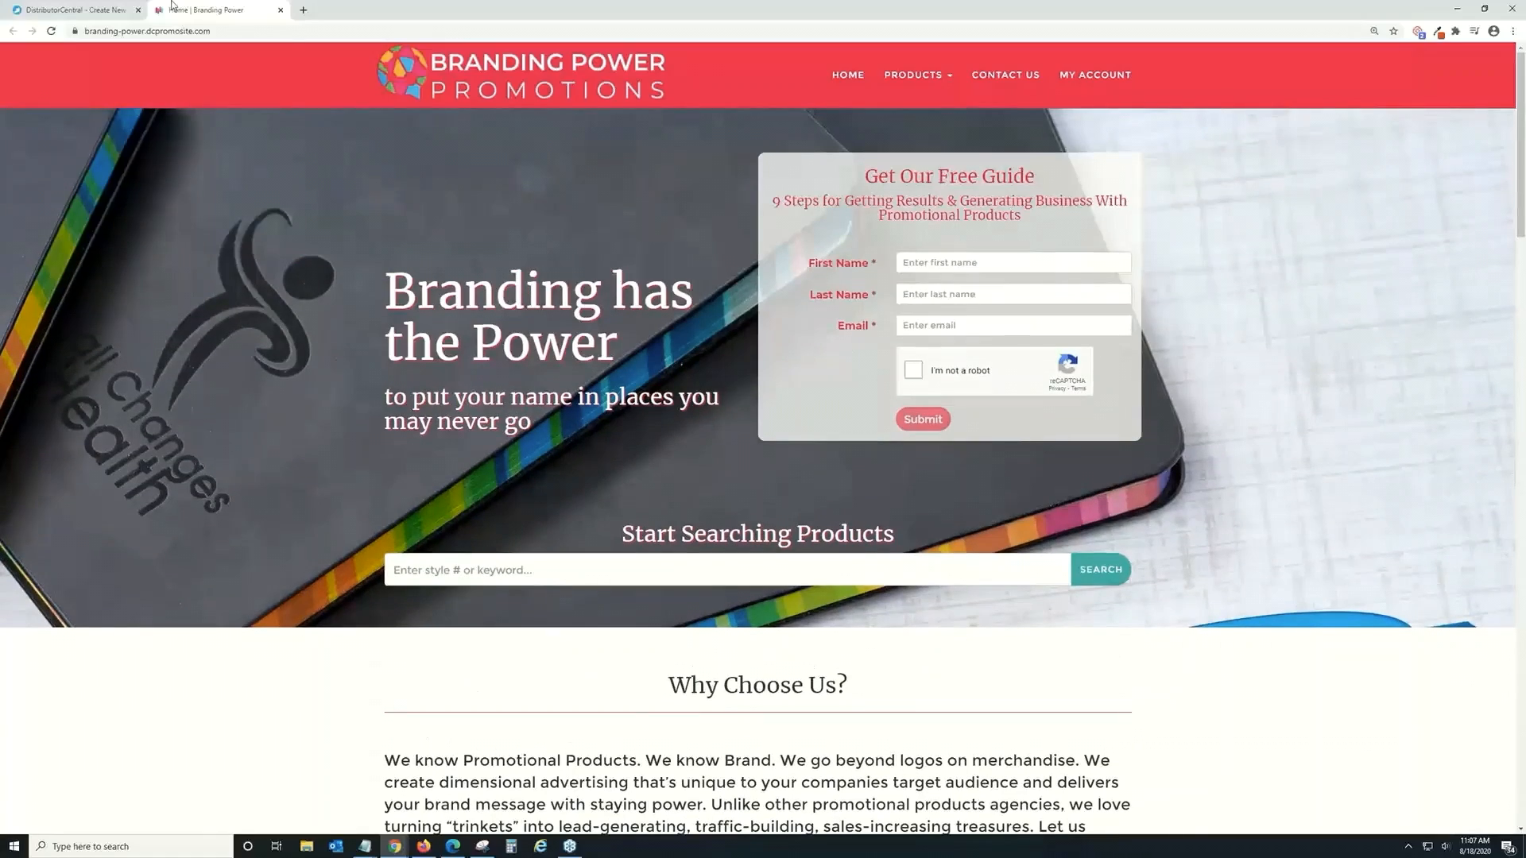
{"action": "left_click", "coordinate": [280, 10]}
Step: Choose the Powerful Promotions template for the new website
{"action": "scroll", "coordinate": [907, 449], "scroll_direction": "down", "scroll_amount": 7}
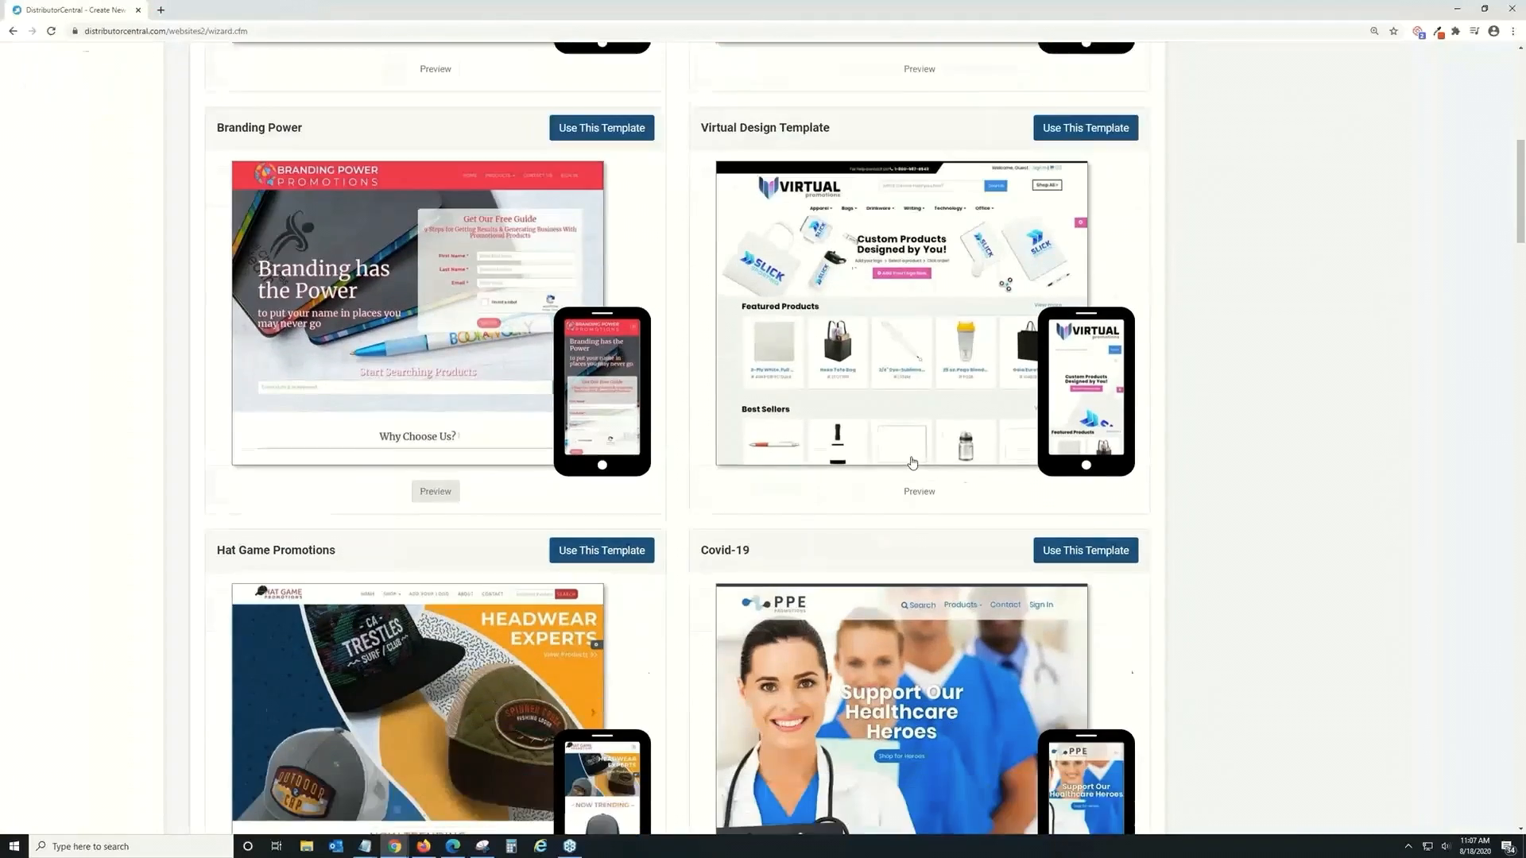
{"action": "scroll", "coordinate": [906, 463], "scroll_direction": "down", "scroll_amount": 4}
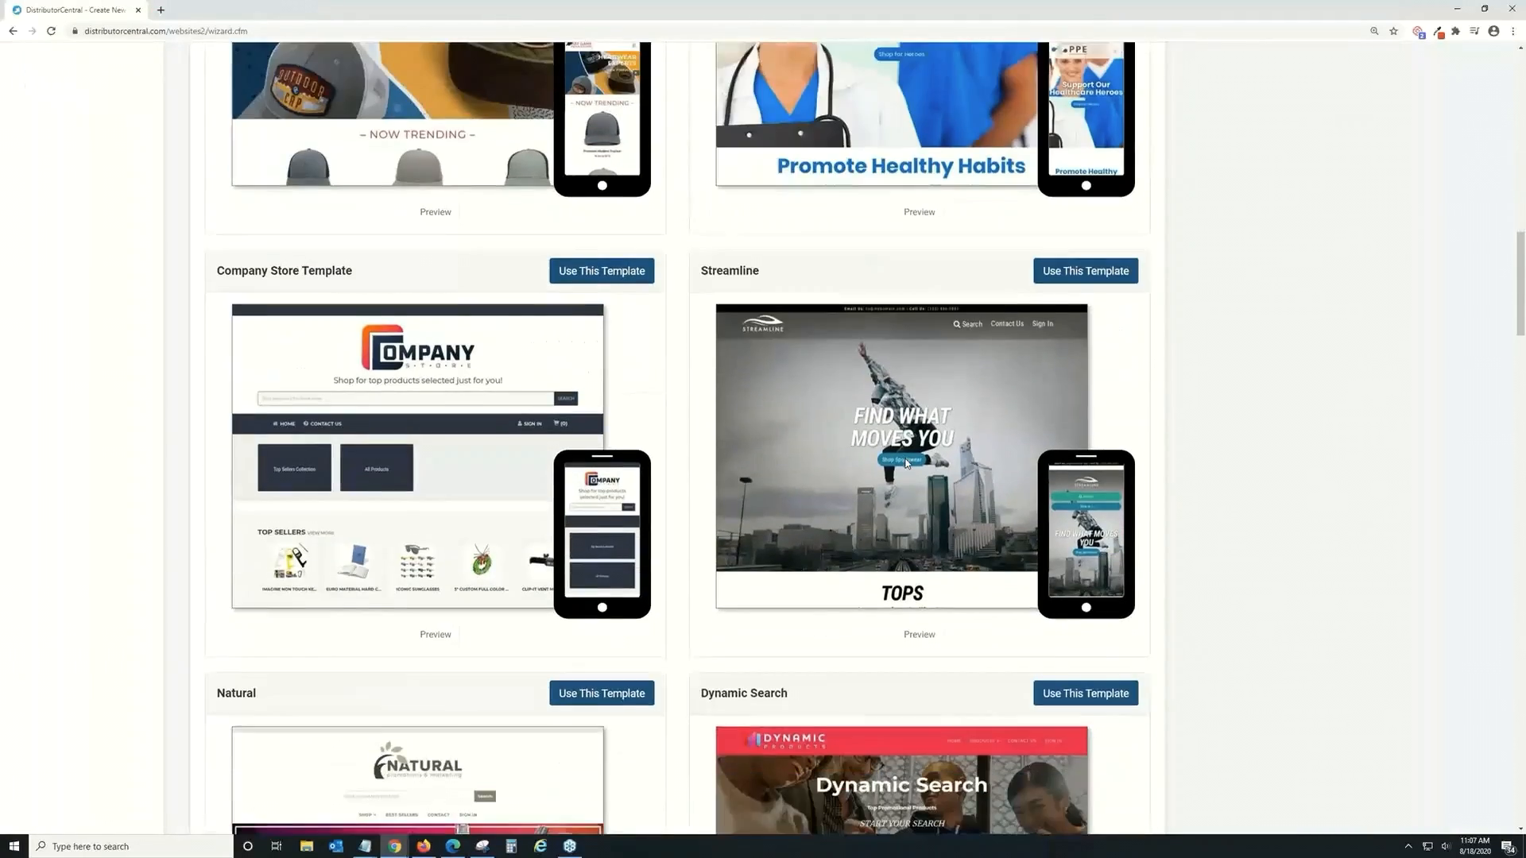
{"action": "scroll", "coordinate": [906, 465], "scroll_direction": "up", "scroll_amount": 5}
{"action": "scroll", "coordinate": [904, 465], "scroll_direction": "up", "scroll_amount": 13}
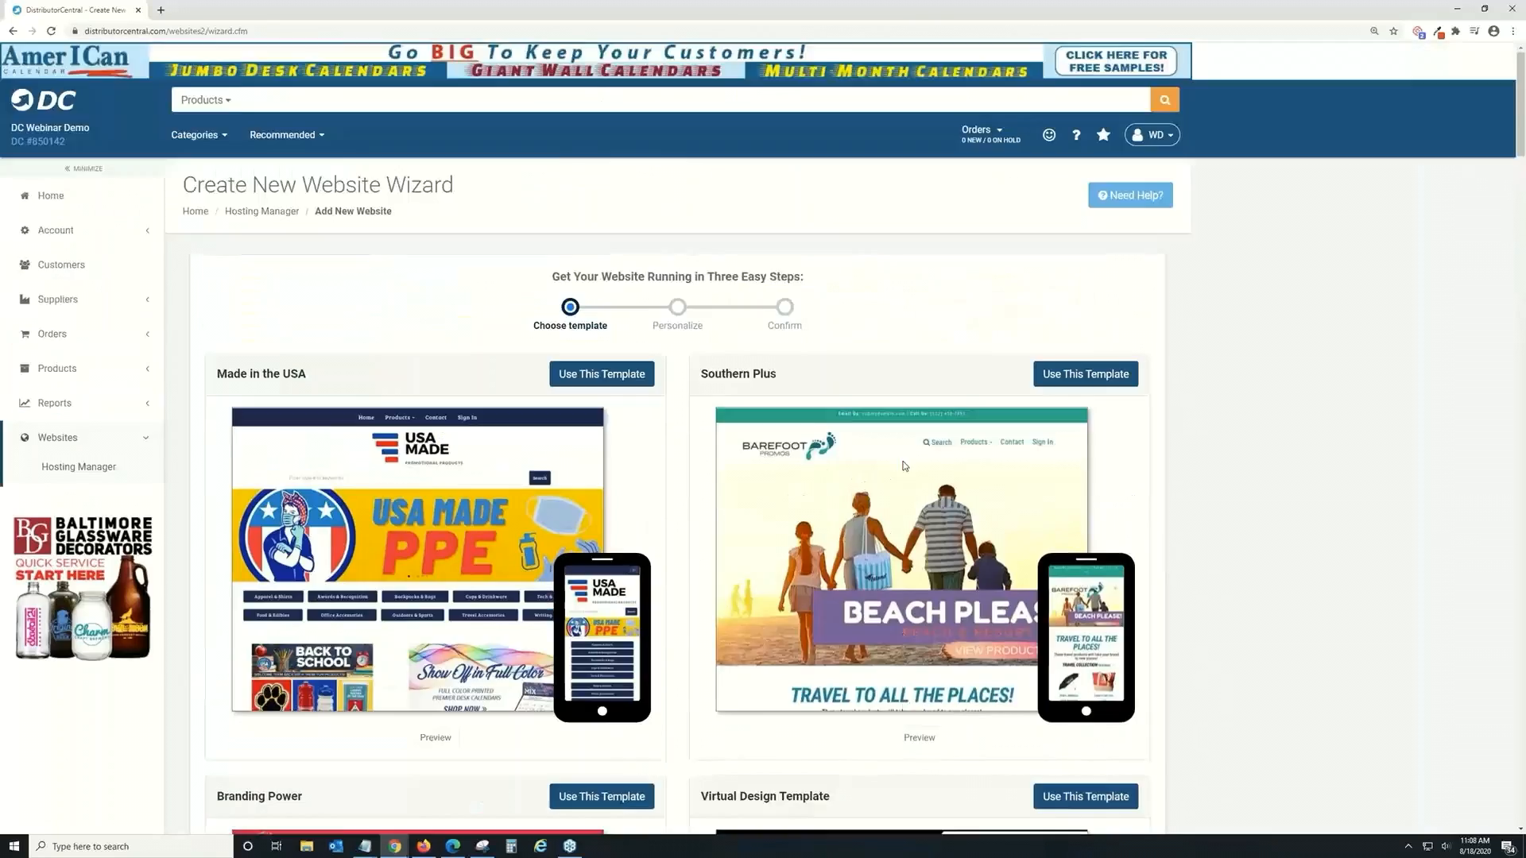
{"action": "scroll", "coordinate": [903, 467], "scroll_direction": "down", "scroll_amount": 13}
{"action": "scroll", "coordinate": [904, 465], "scroll_direction": "down", "scroll_amount": 16}
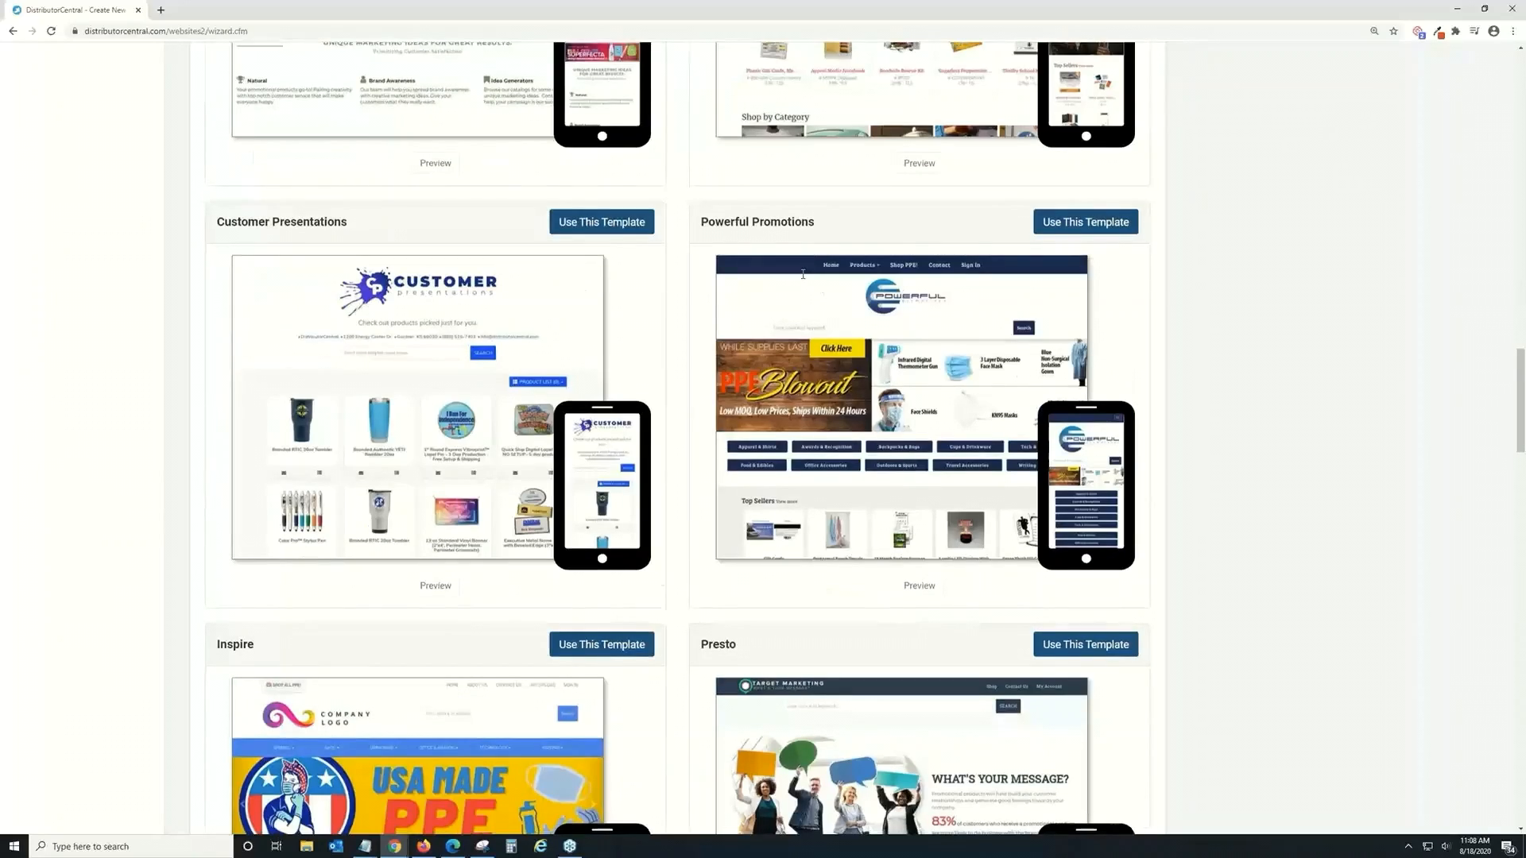
{"action": "left_click", "coordinate": [1078, 235]}
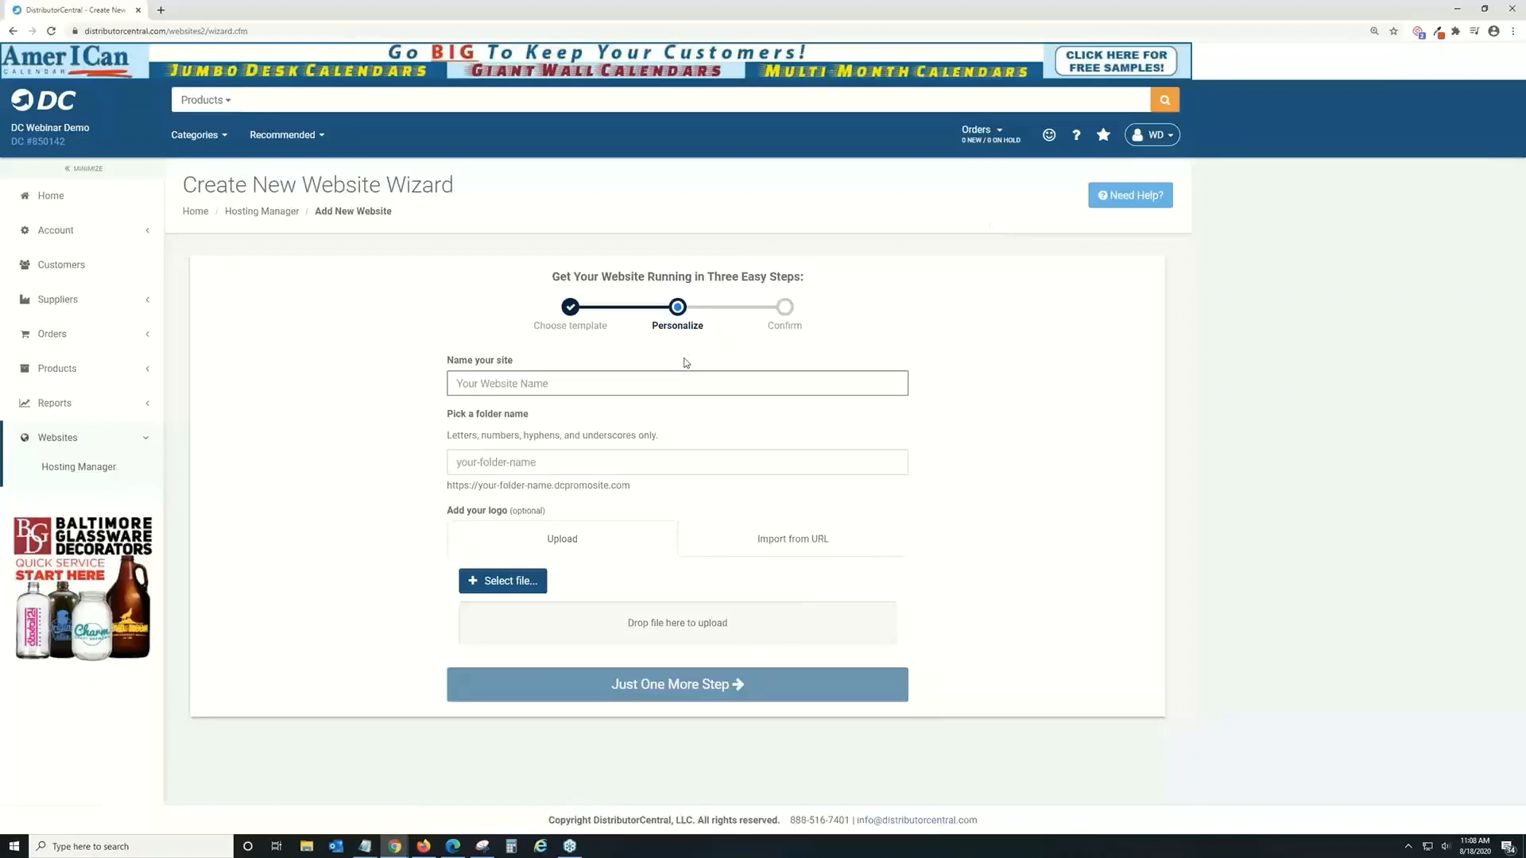
Step: Name the new site DC Promotions
{"action": "type", "text": "D"}
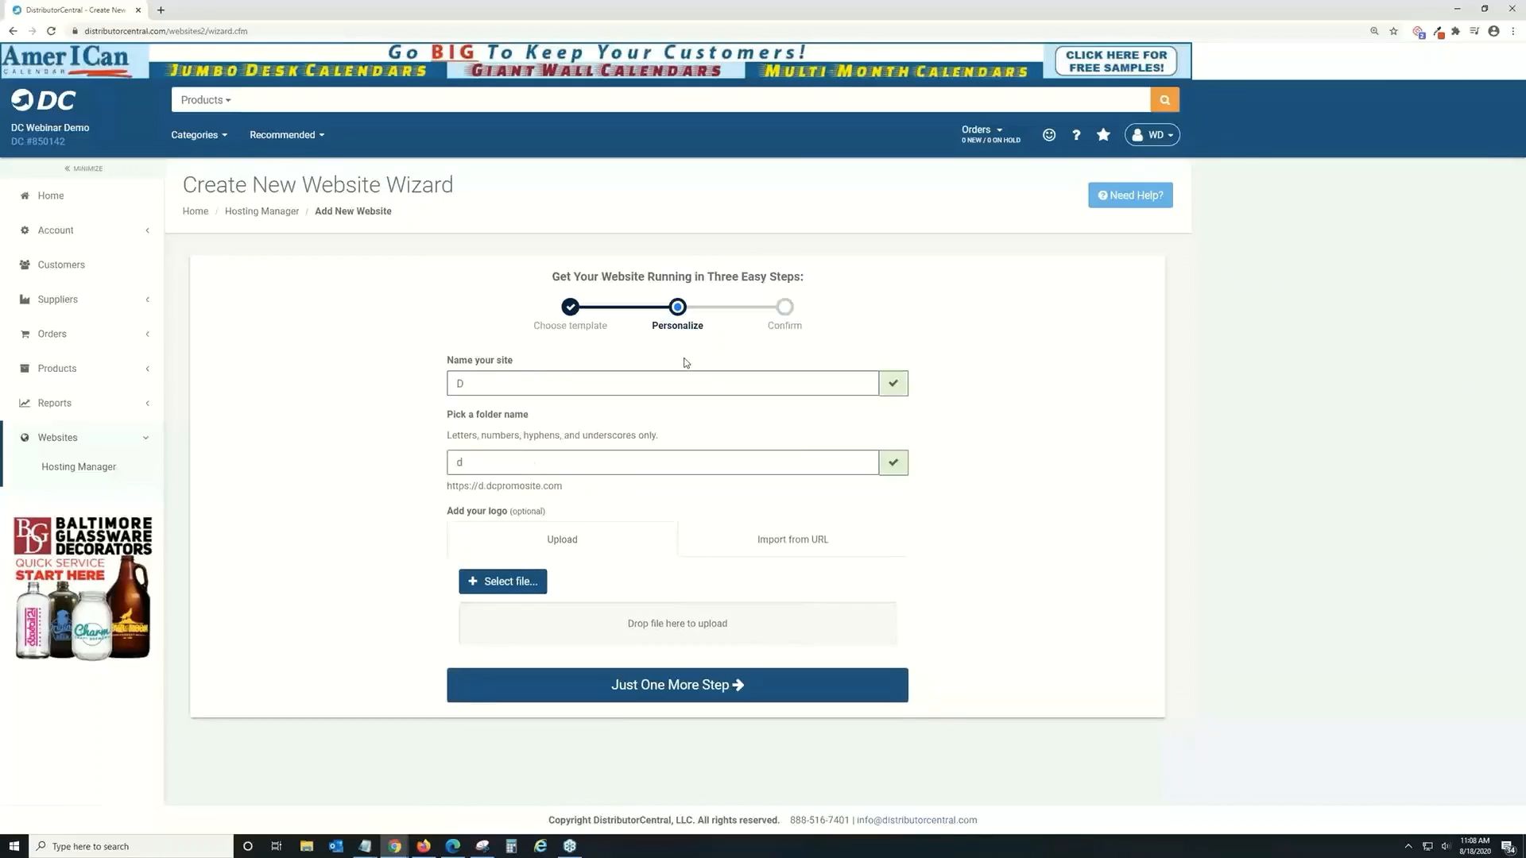
{"action": "type", "text": "C Promotions"}
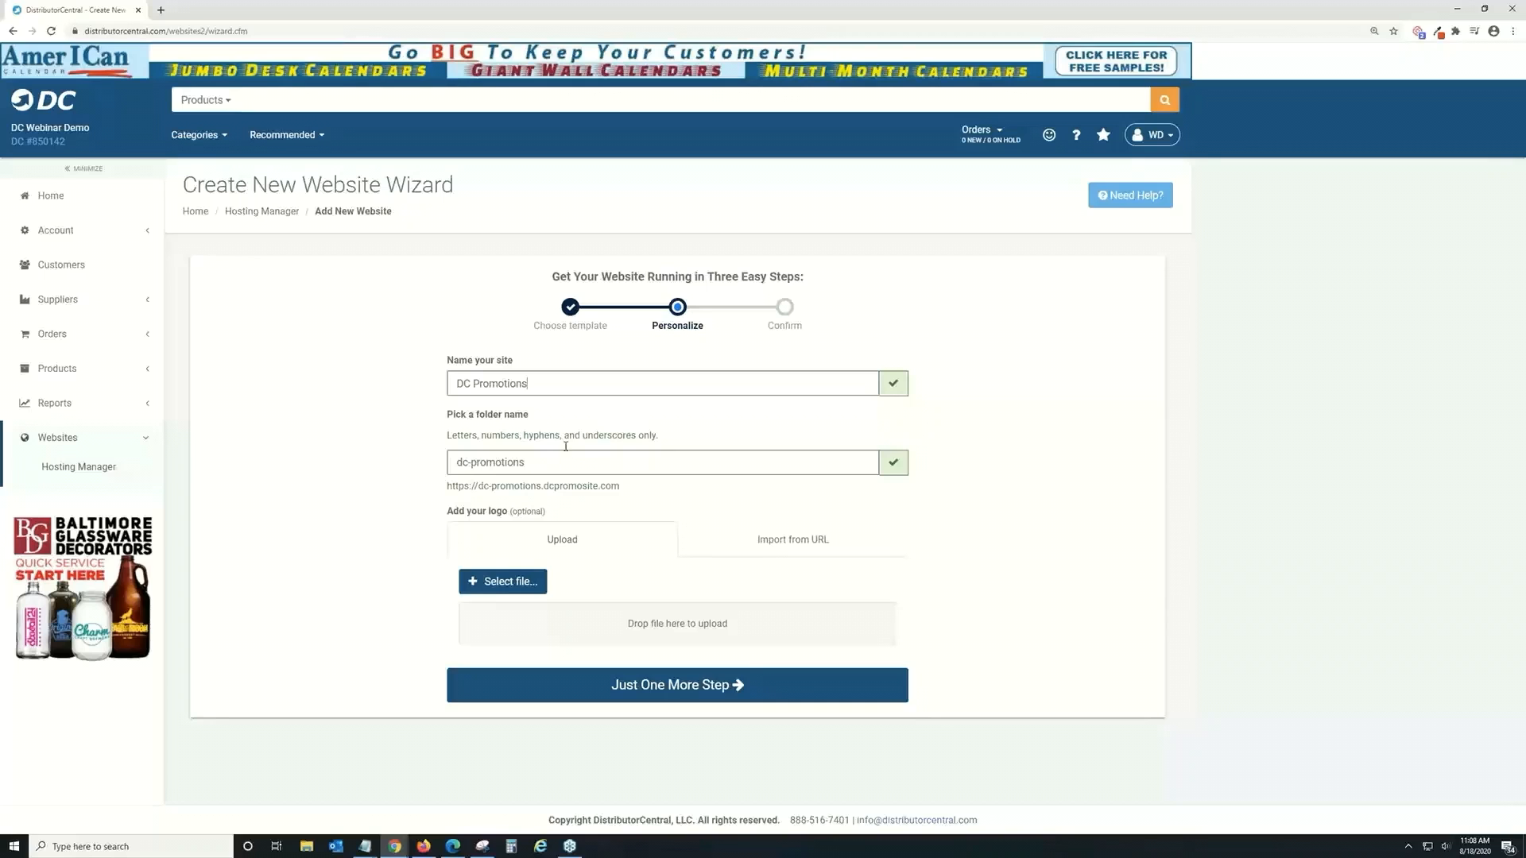
Step: Change the site's folder name to dcpromos
{"action": "left_click", "coordinate": [531, 459]}
{"action": "key", "text": "BackSpace"}
{"action": "key", "text": "BackSpace"}
{"action": "key", "text": "BackSpace"}
{"action": "key", "text": "BackSpace"}
{"action": "key", "text": "BackSpace"}
{"action": "key", "text": "BackSpace"}
{"action": "key", "text": "BackSpace"}
{"action": "key", "text": "BackSpace"}
{"action": "key", "text": "BackSpace"}
{"action": "key", "text": "BackSpace"}
{"action": "key", "text": "BackSpace"}
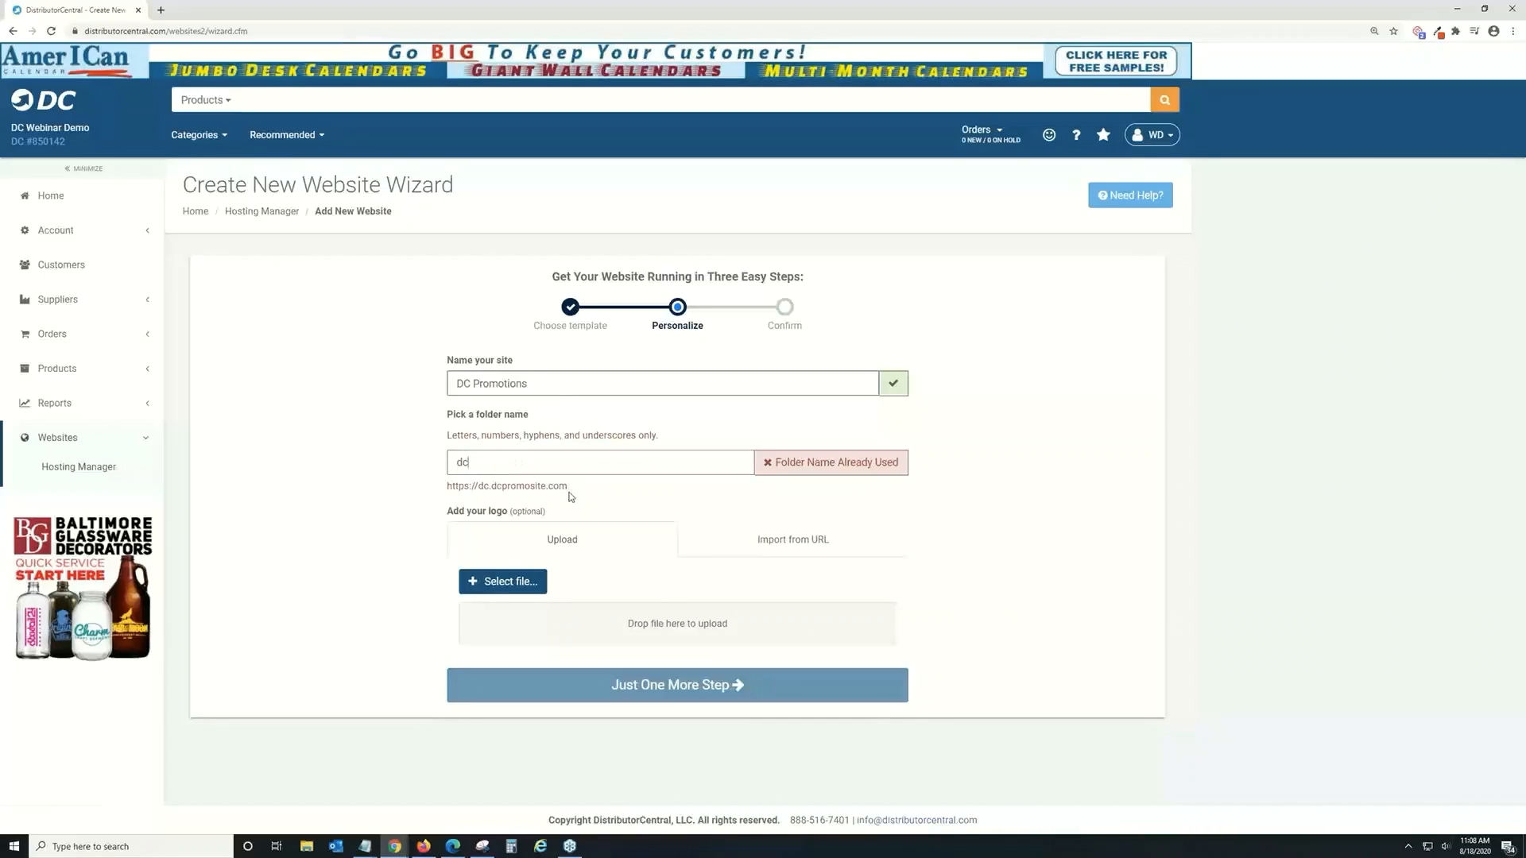
{"action": "type", "text": "promos"}
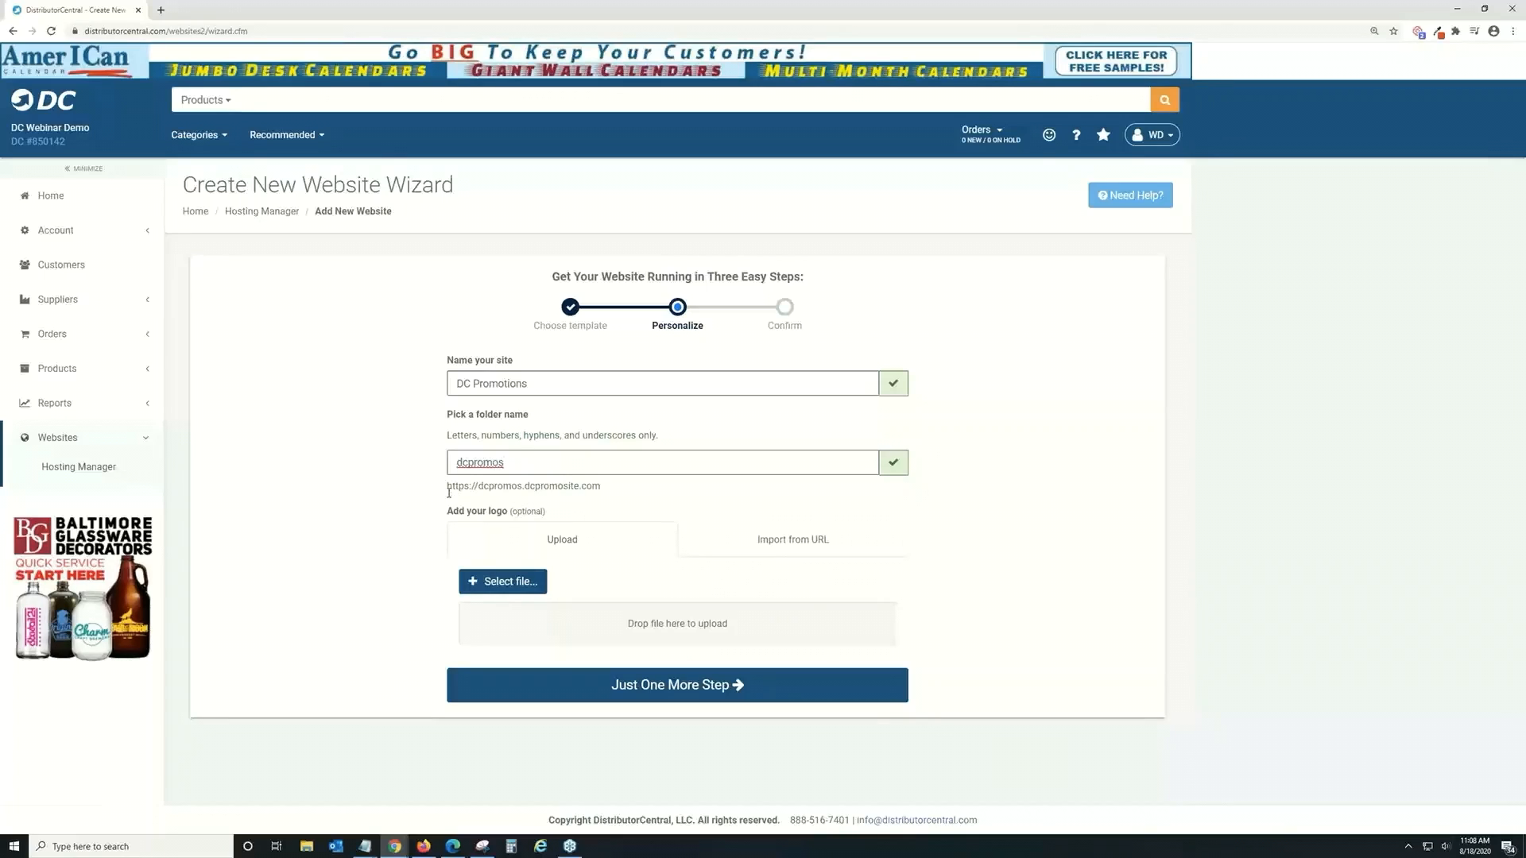
{"action": "left_click_drag", "start_coordinate": [449, 488], "coordinate": [469, 486]}
Step: Upload the PNG Logo file from the desktop's Websites folder as the site's logo
{"action": "left_click", "coordinate": [514, 588]}
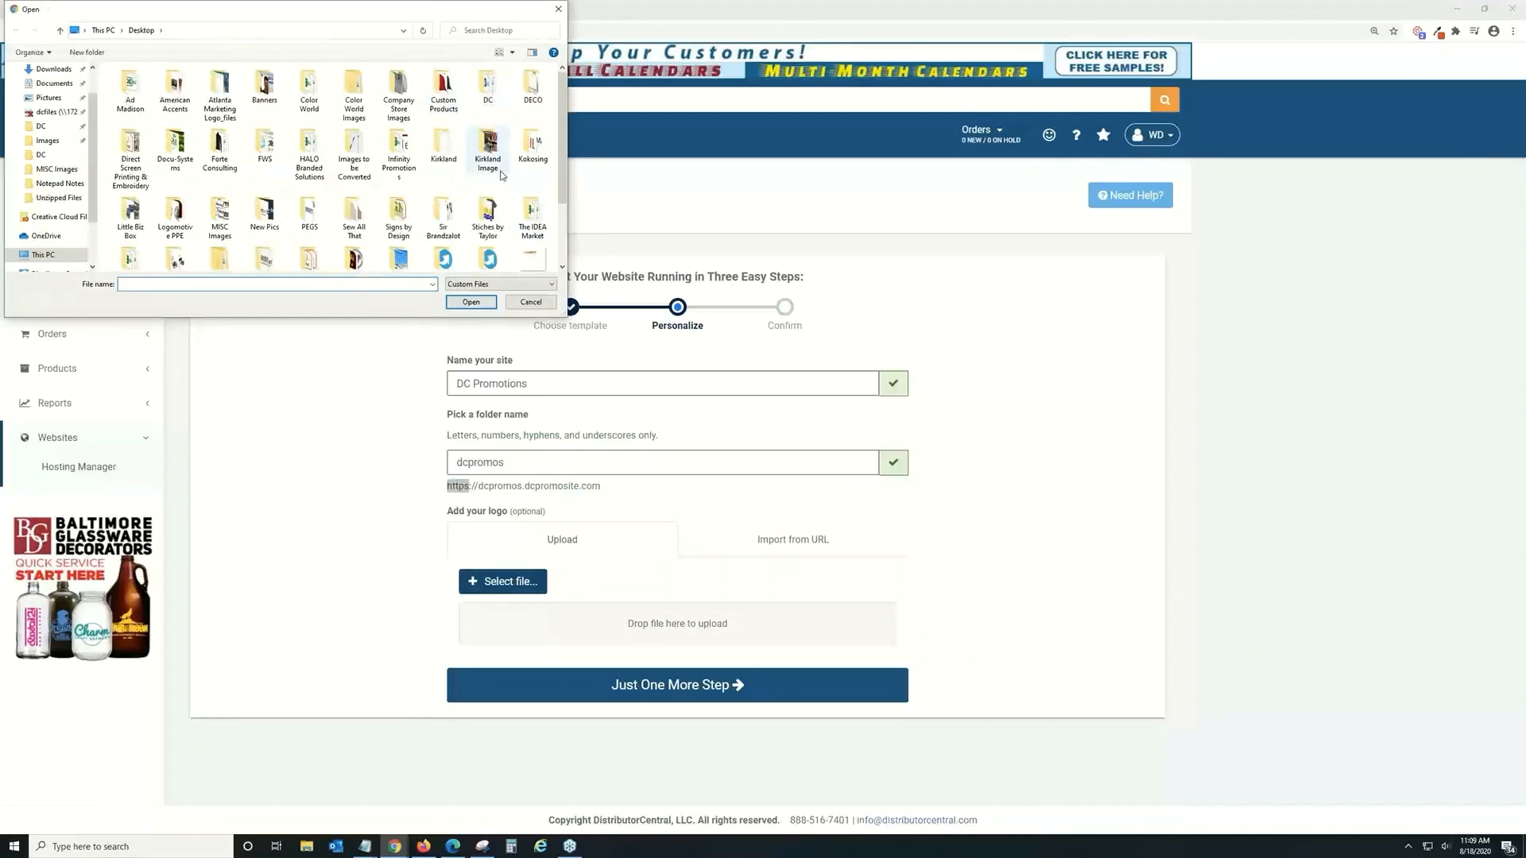
{"action": "scroll", "coordinate": [397, 143], "scroll_direction": "down", "scroll_amount": 1}
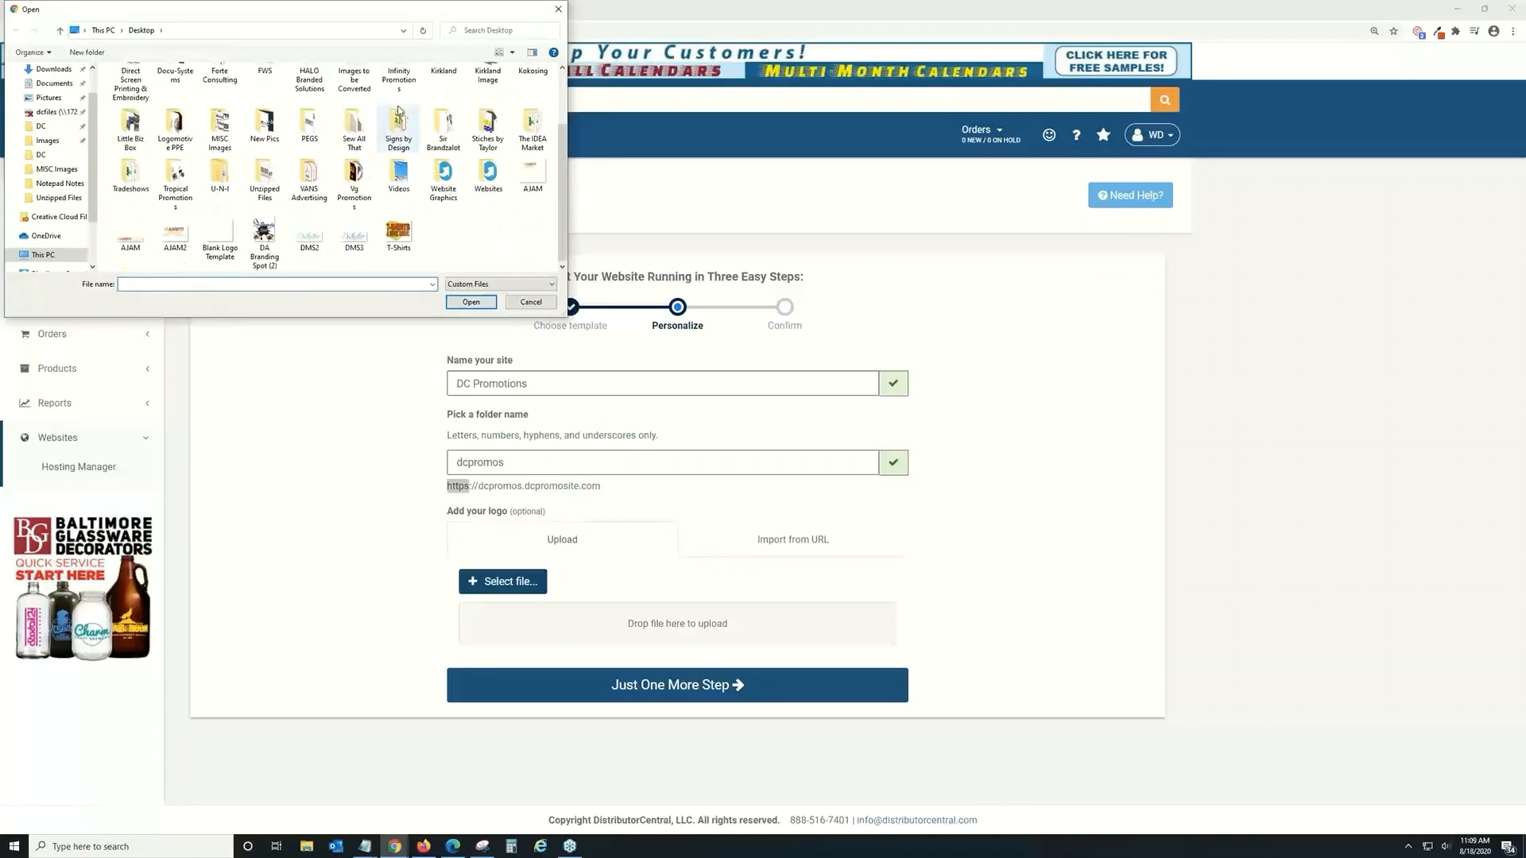
{"action": "double_click", "coordinate": [488, 173]}
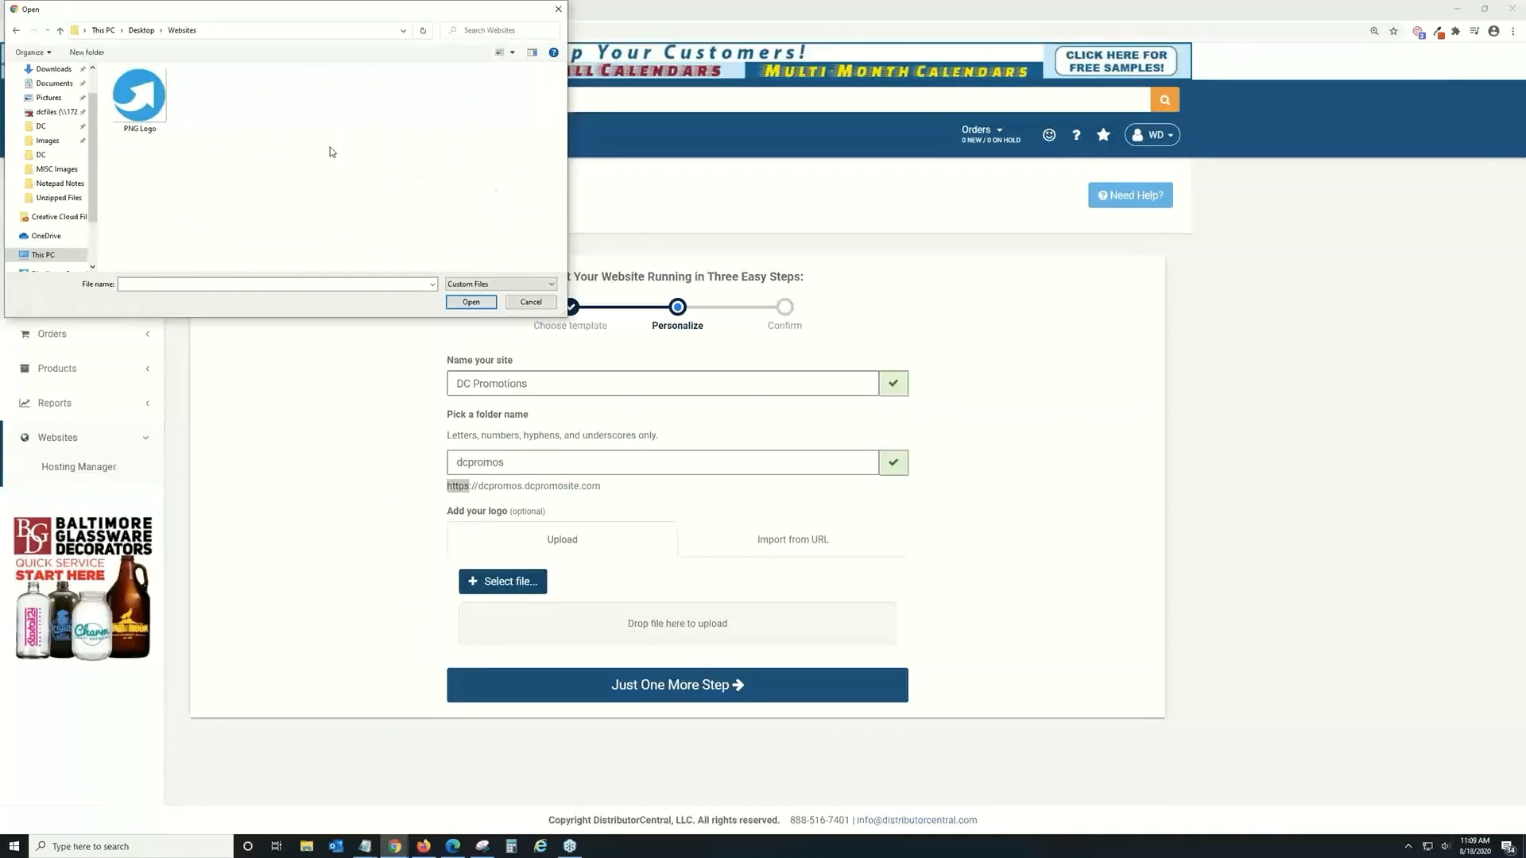
{"action": "left_click", "coordinate": [145, 105]}
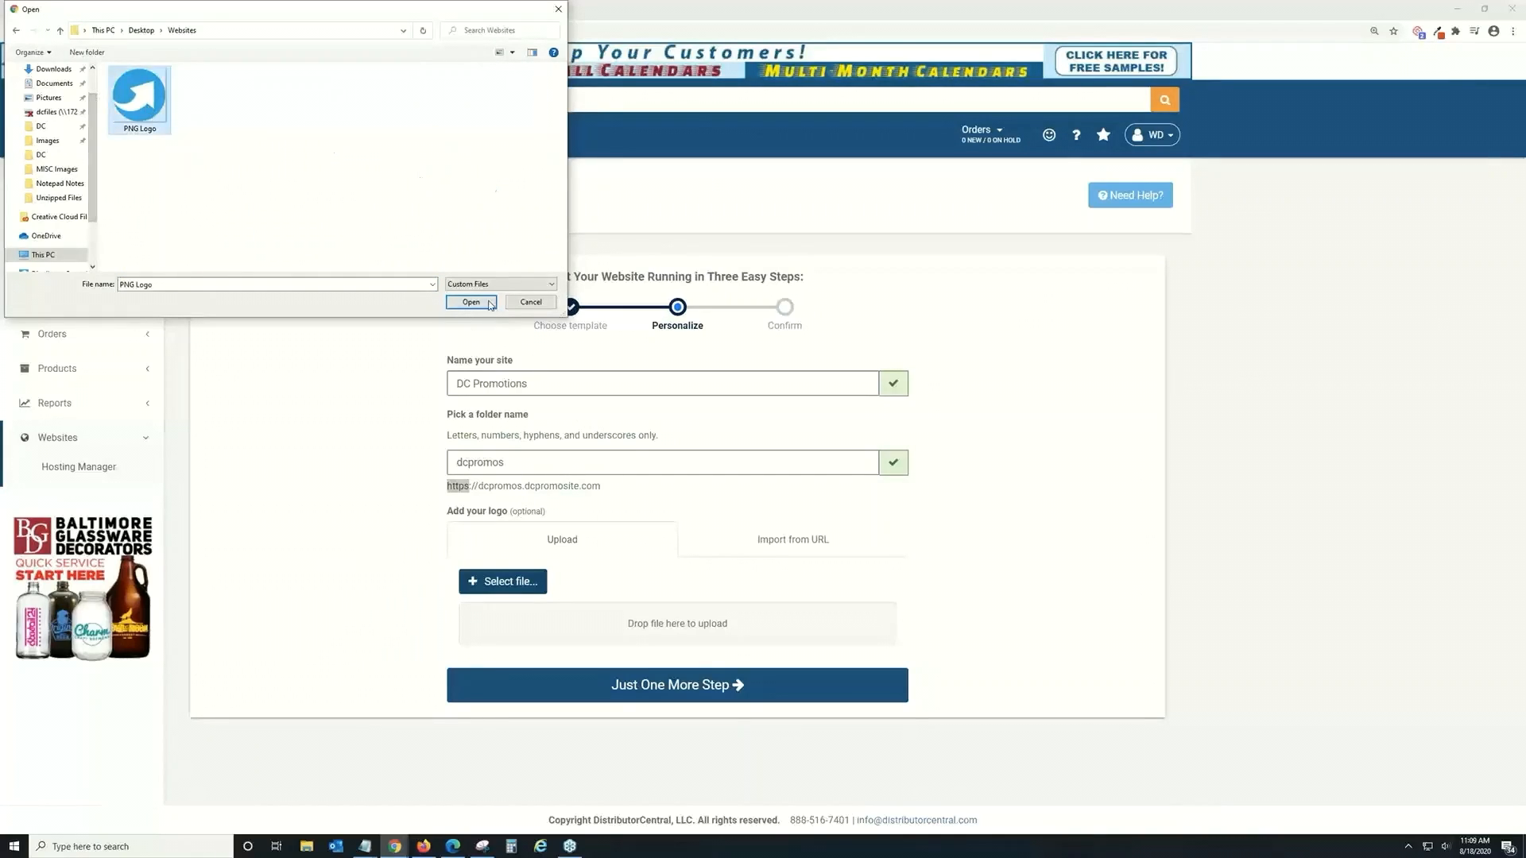
{"action": "left_click", "coordinate": [471, 302]}
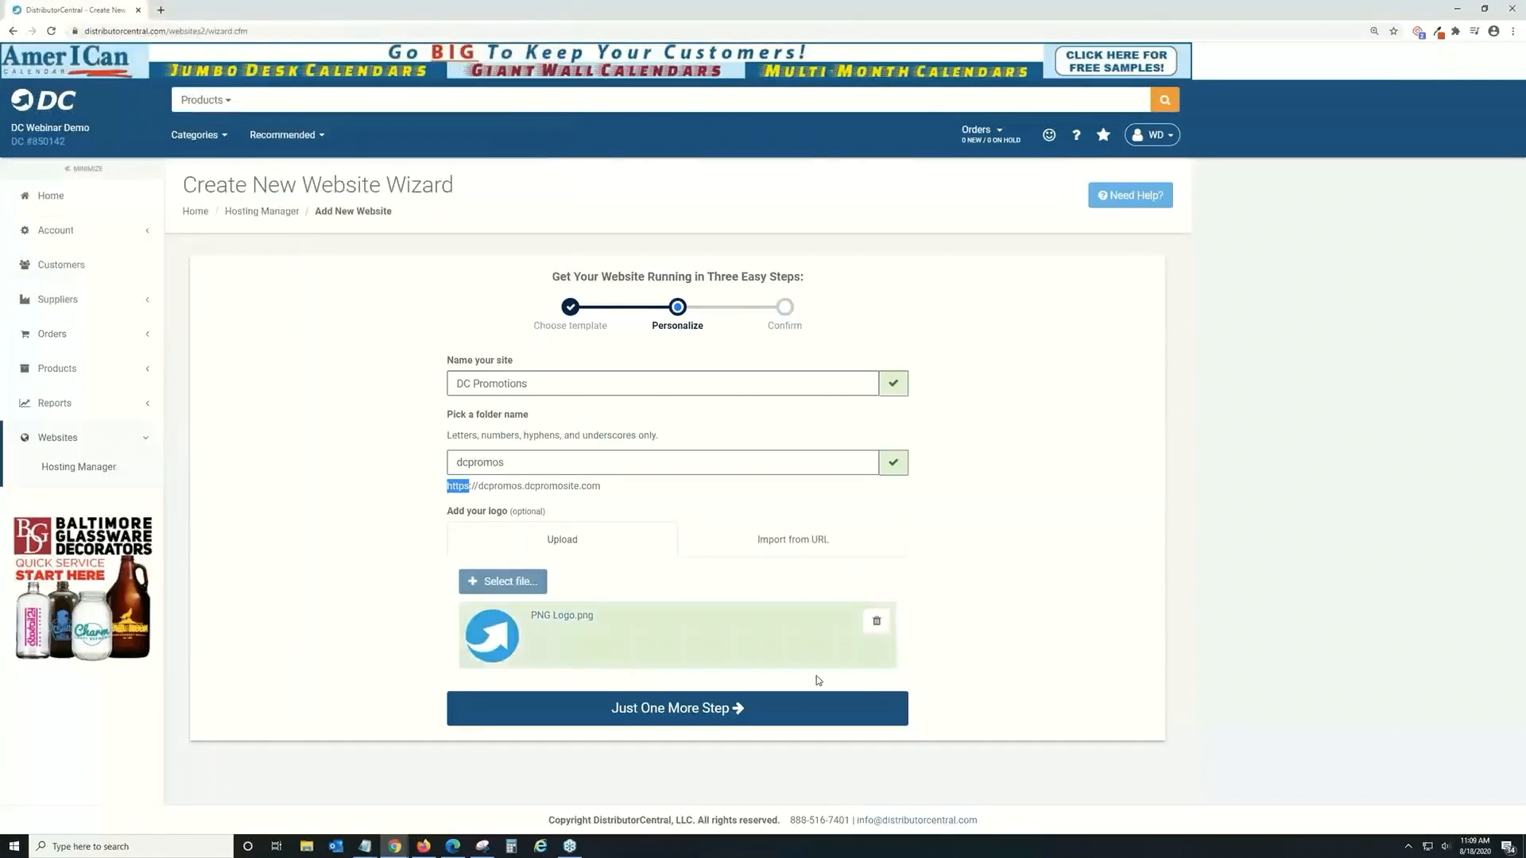
Step: Proceed to the confirmation stage, review the template and personalization summary, and create the website
{"action": "left_click", "coordinate": [777, 719]}
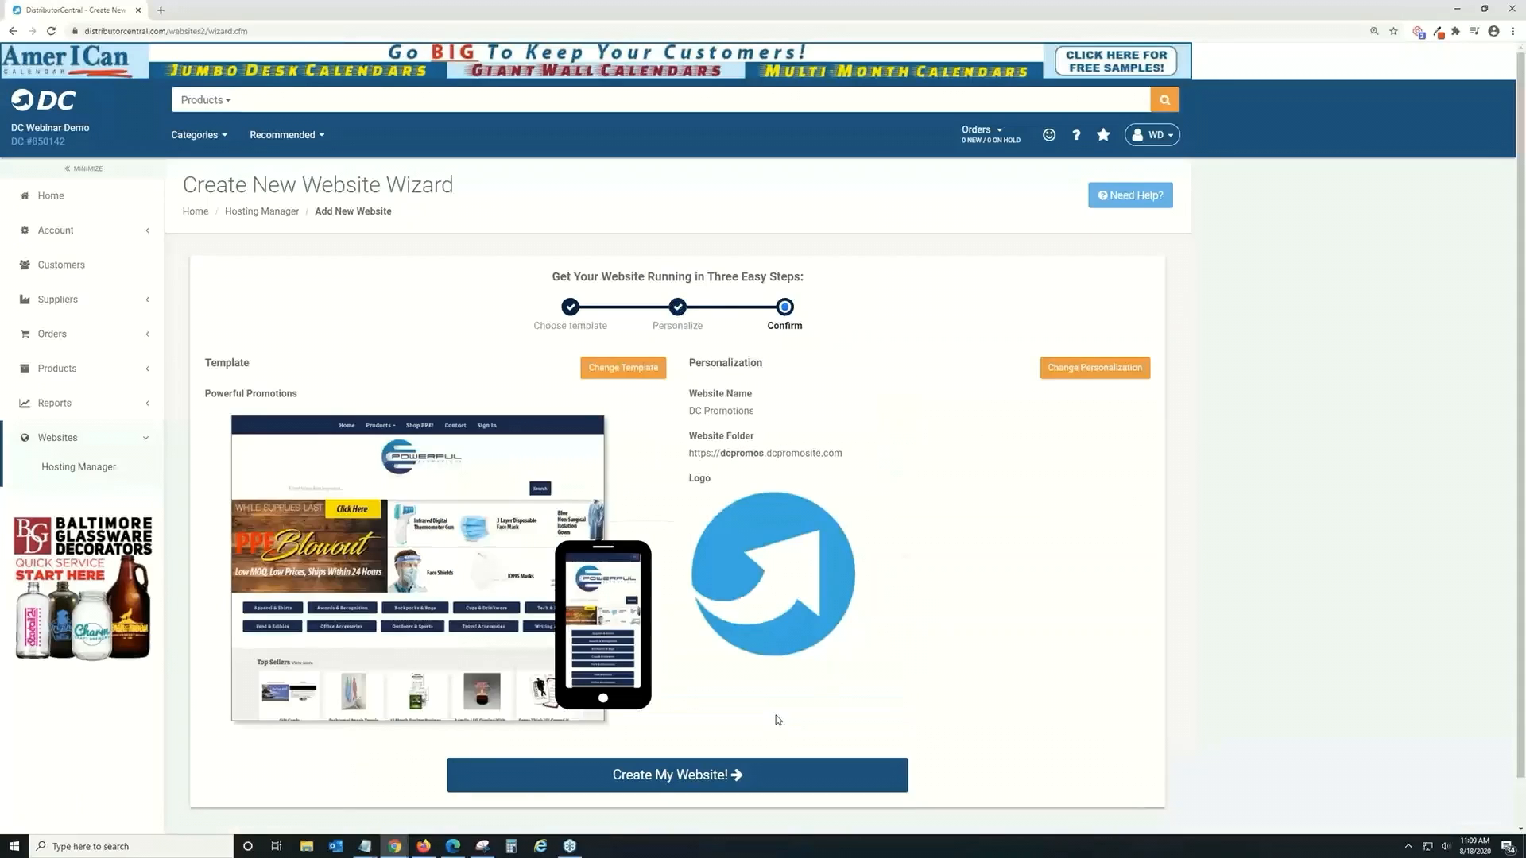
{"action": "scroll", "coordinate": [769, 691], "scroll_direction": "down", "scroll_amount": 1}
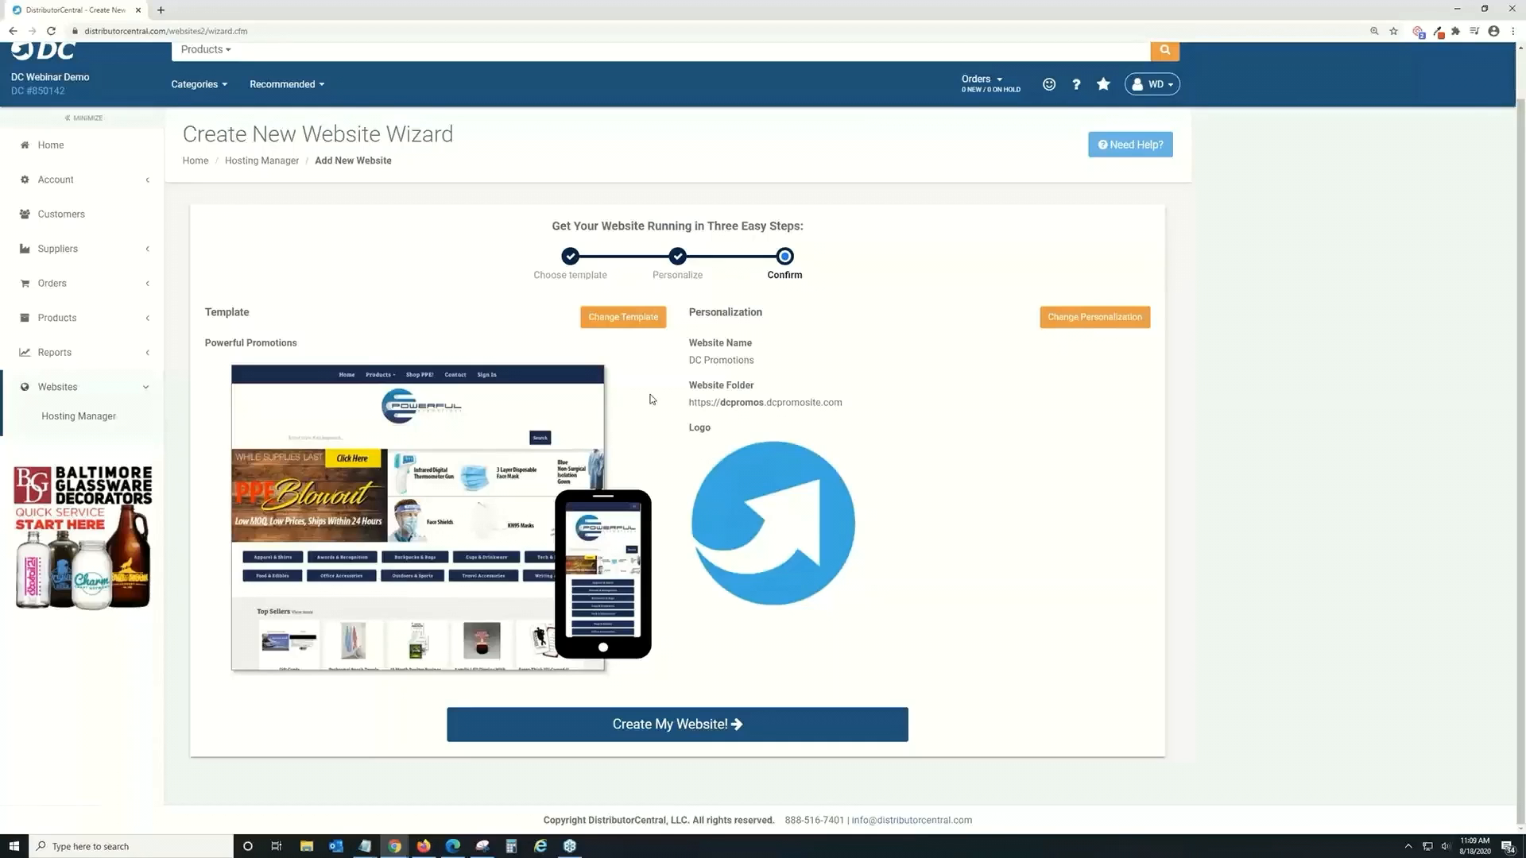
{"action": "left_click", "coordinate": [736, 726]}
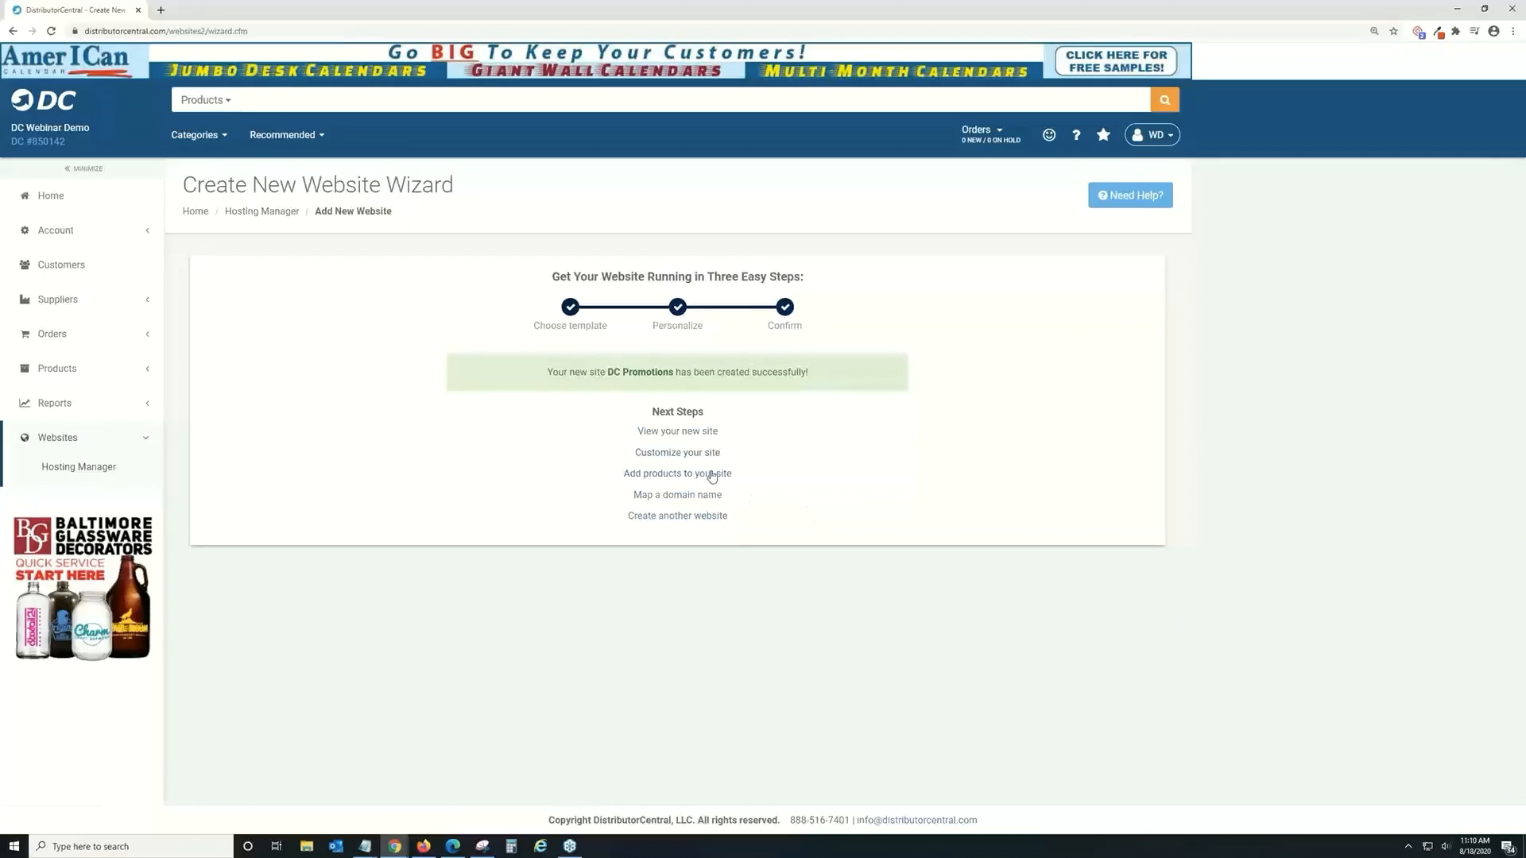
Step: View the new site in the website editor through the wizard's customization option, and close the editor
{"action": "left_click", "coordinate": [694, 453]}
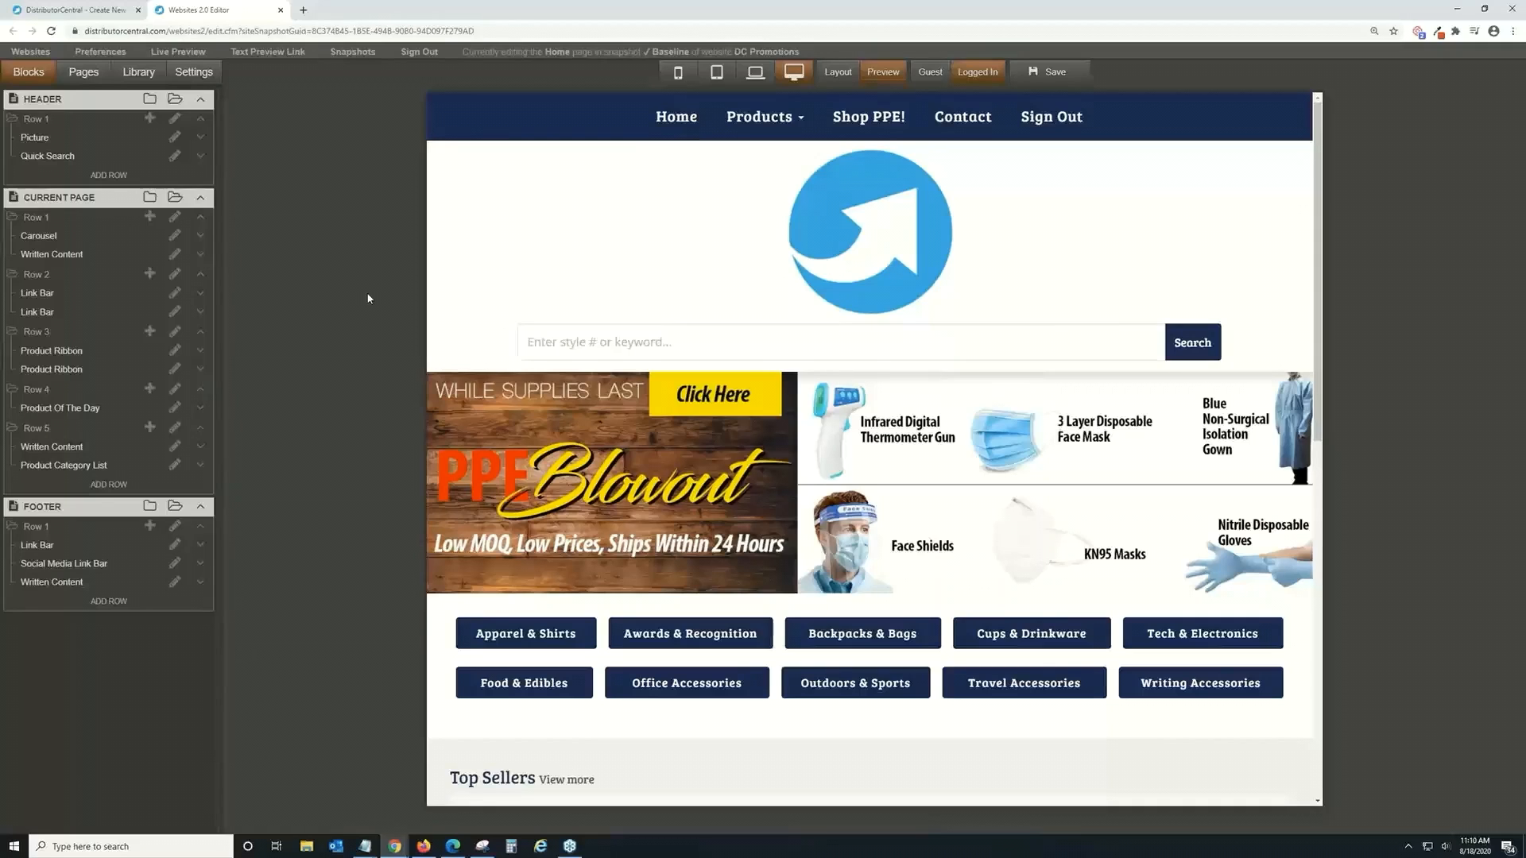
{"action": "left_click", "coordinate": [282, 10]}
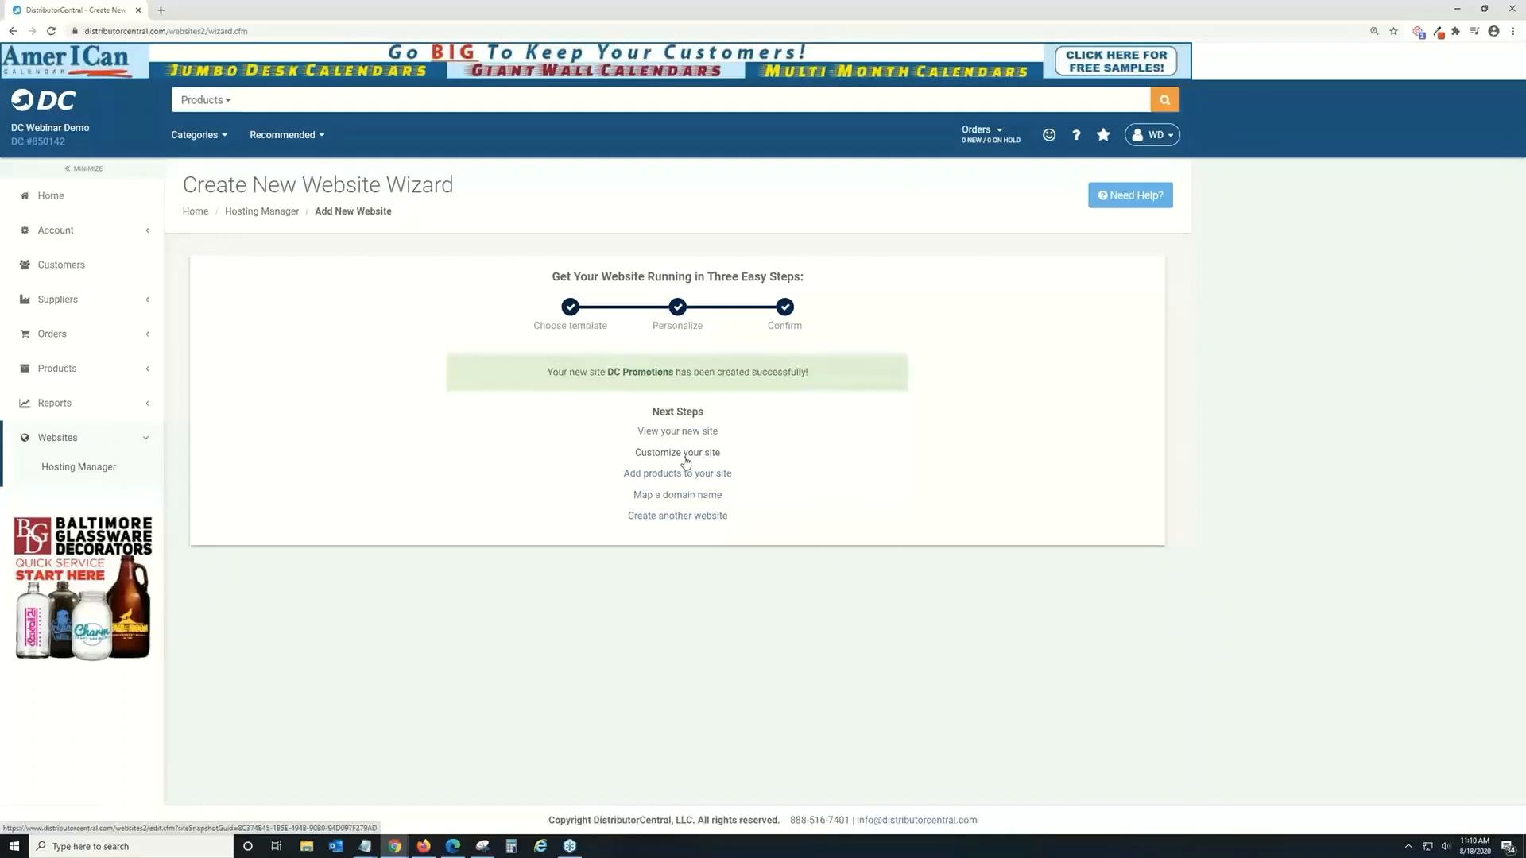
Step: Find the DC Promotions website in the Hosting Manager and open it for editing
{"action": "left_click", "coordinate": [72, 210]}
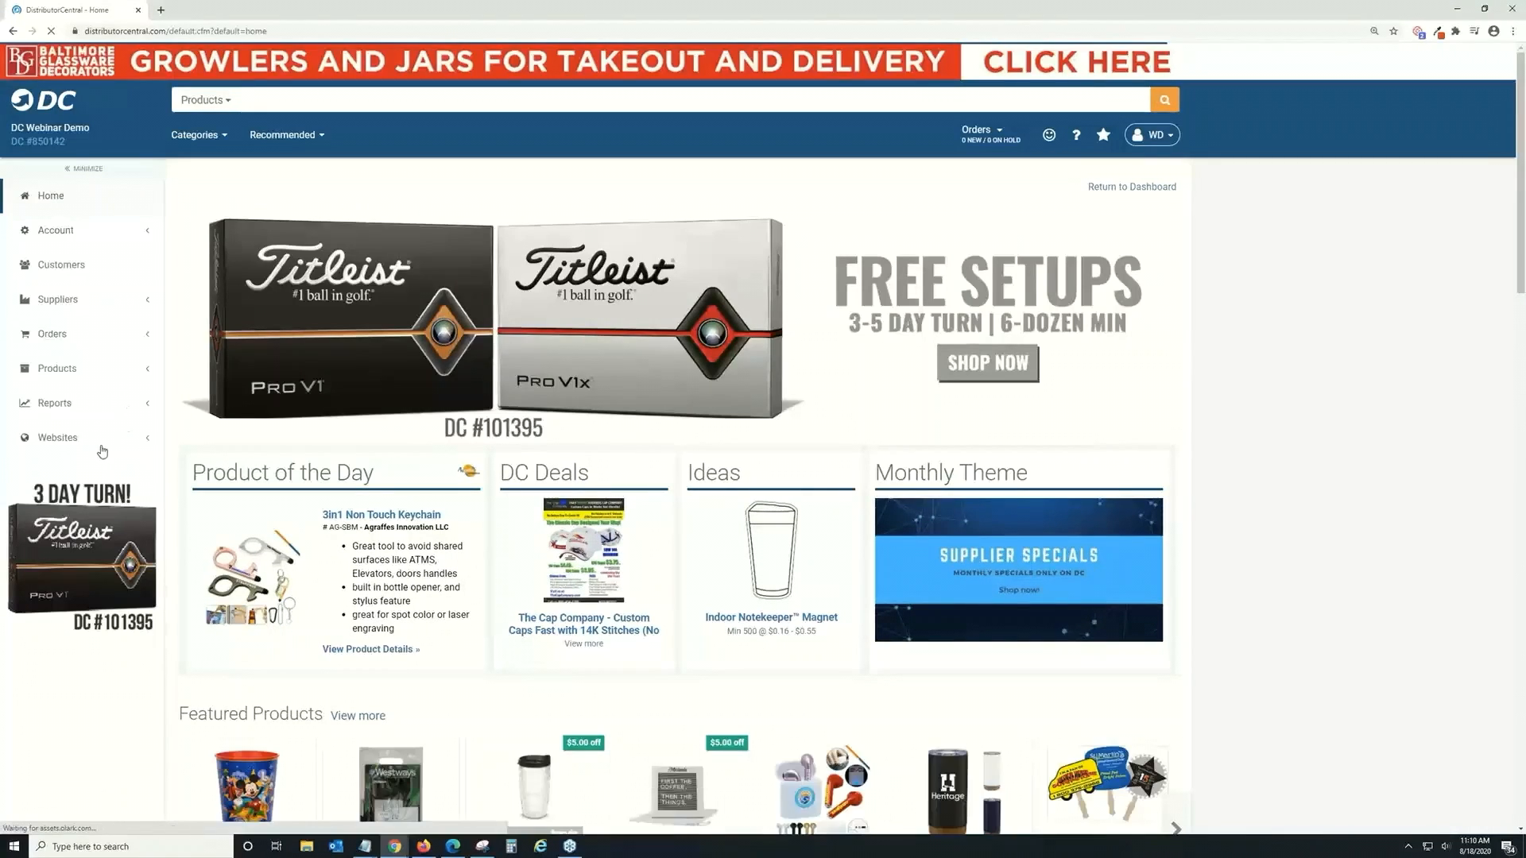
{"action": "left_click", "coordinate": [102, 439]}
{"action": "left_click", "coordinate": [108, 469]}
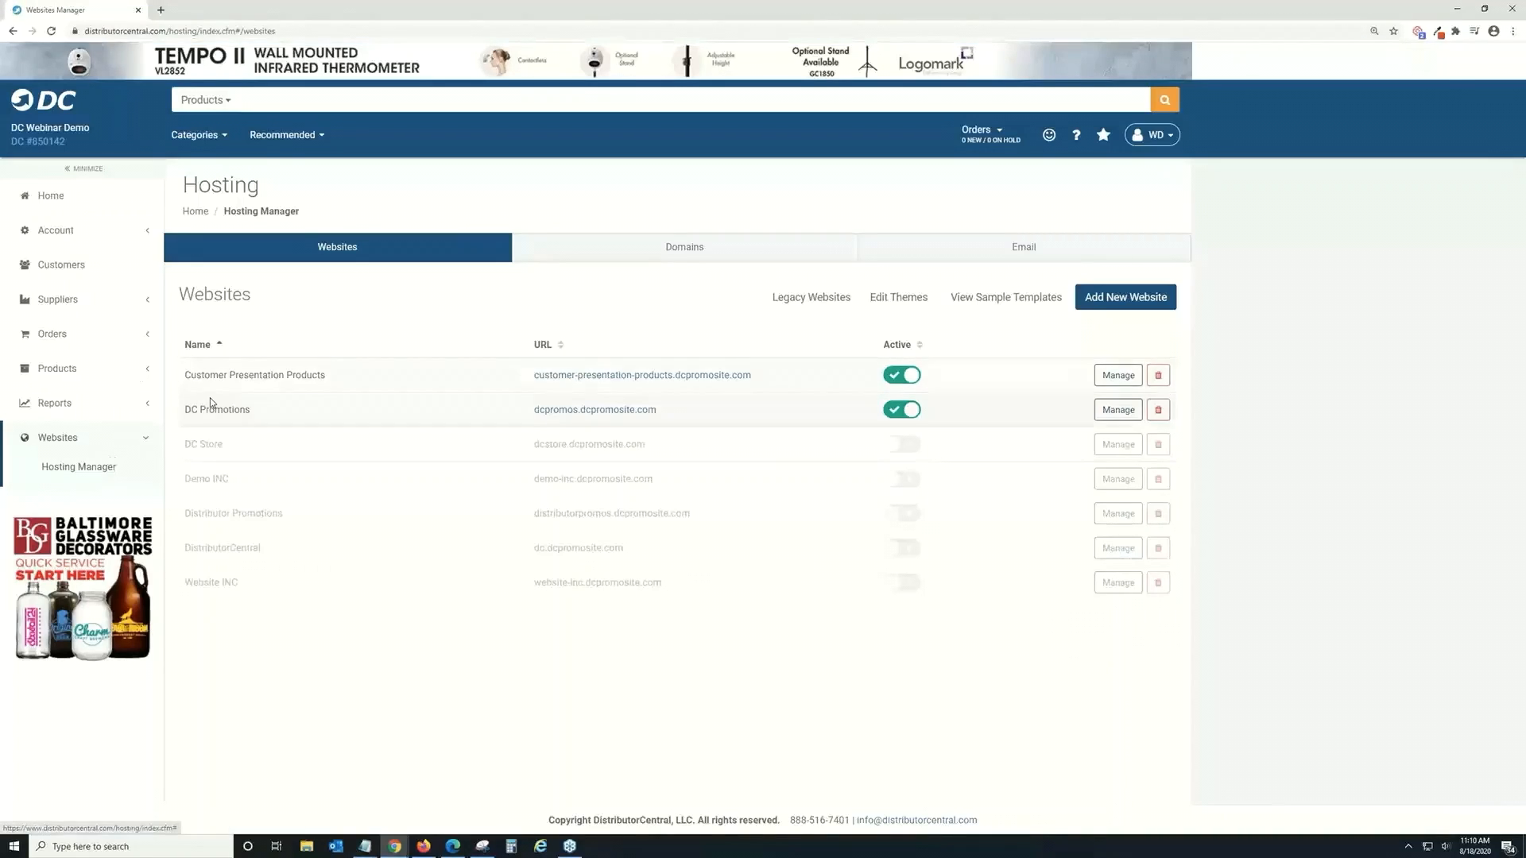
{"action": "left_click", "coordinate": [1127, 413]}
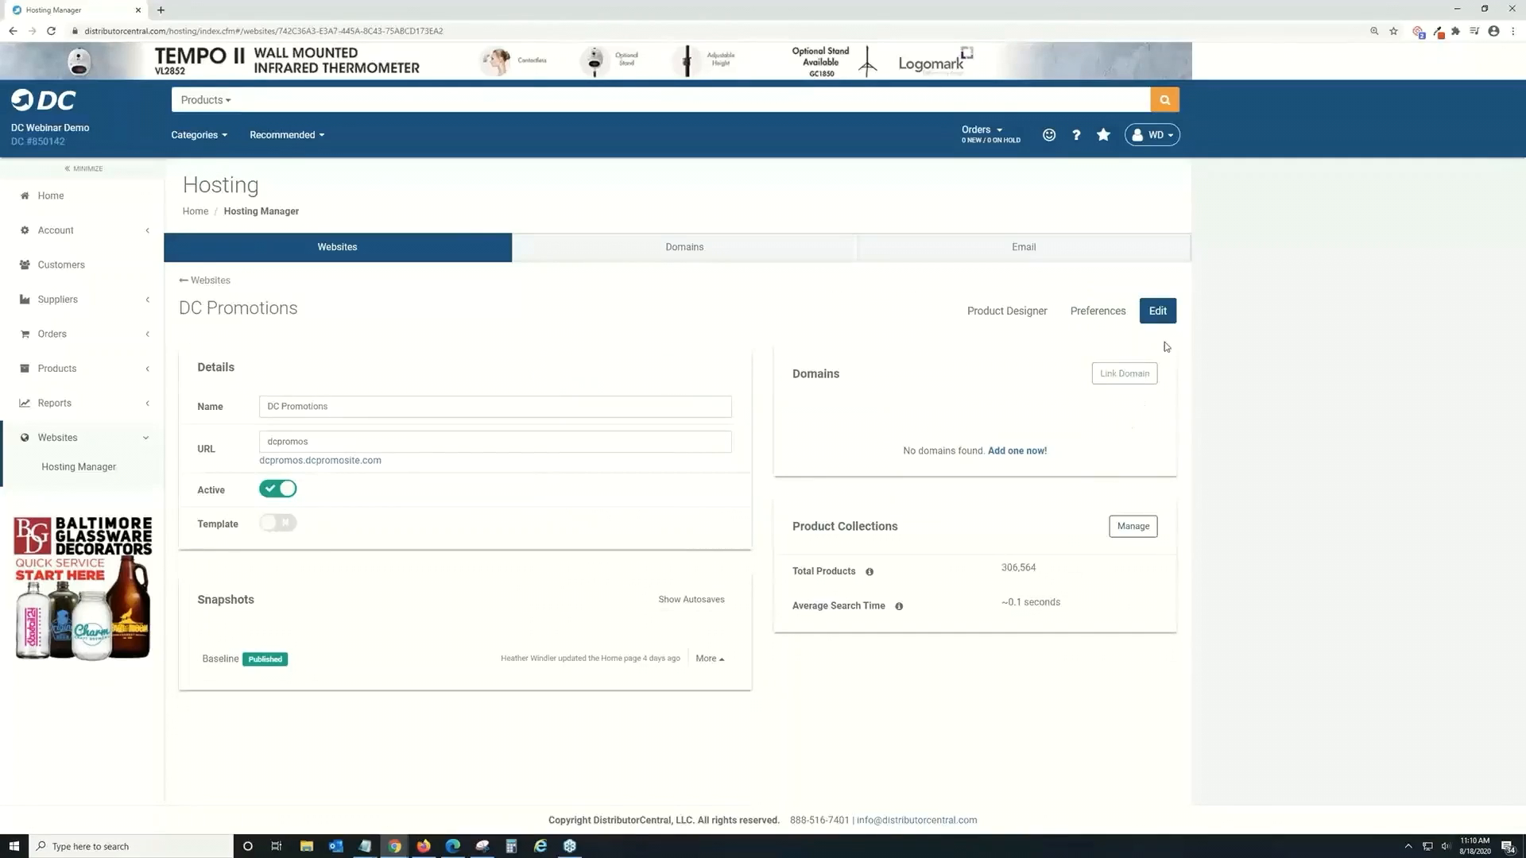
{"action": "left_click", "coordinate": [1160, 318]}
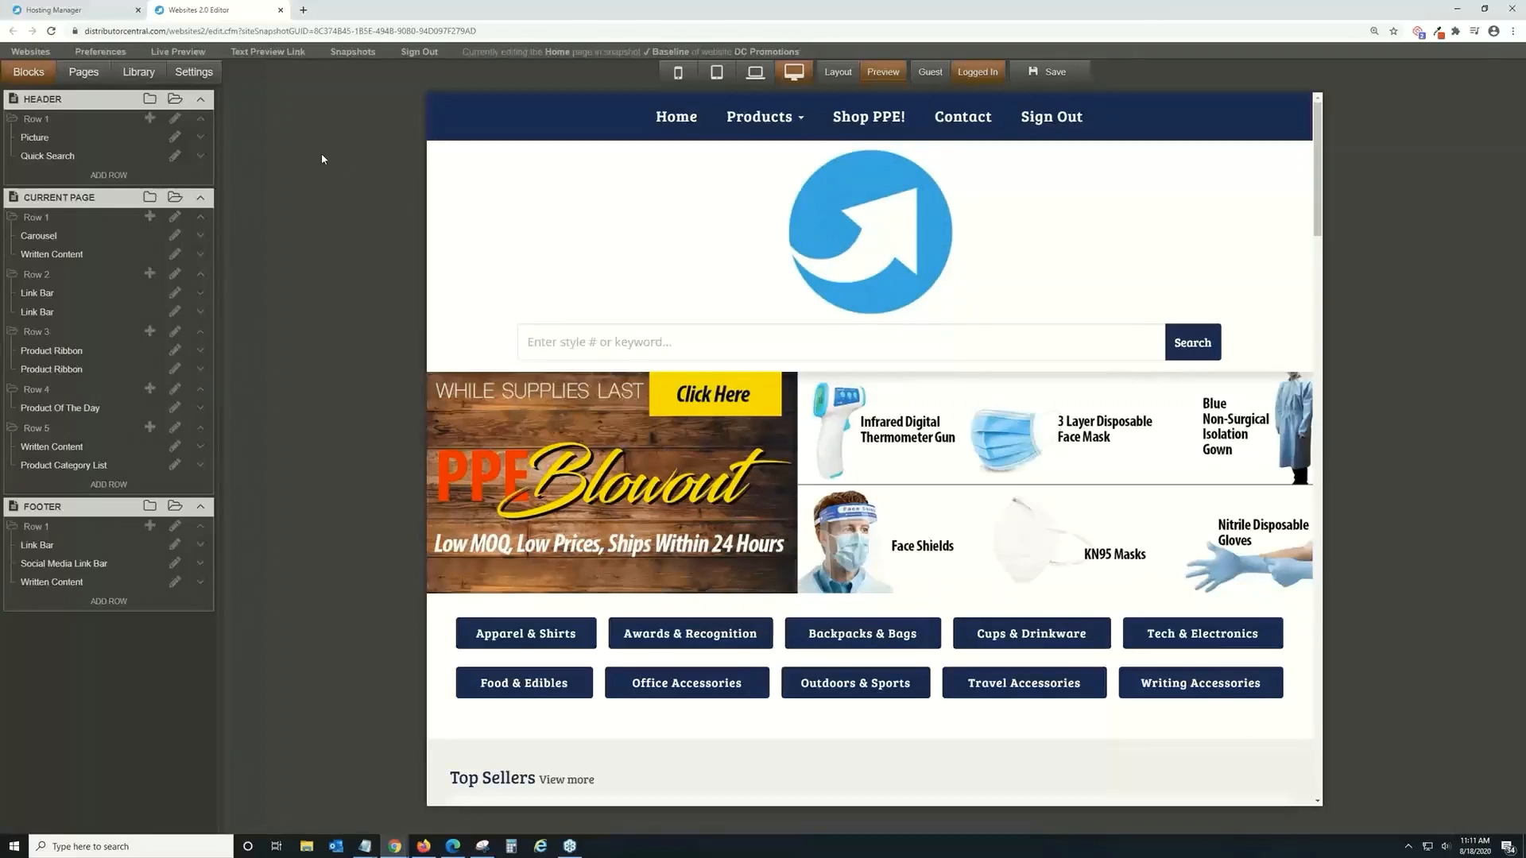
Step: Change the site's global theme to Starter-Blue
{"action": "left_click", "coordinate": [205, 78]}
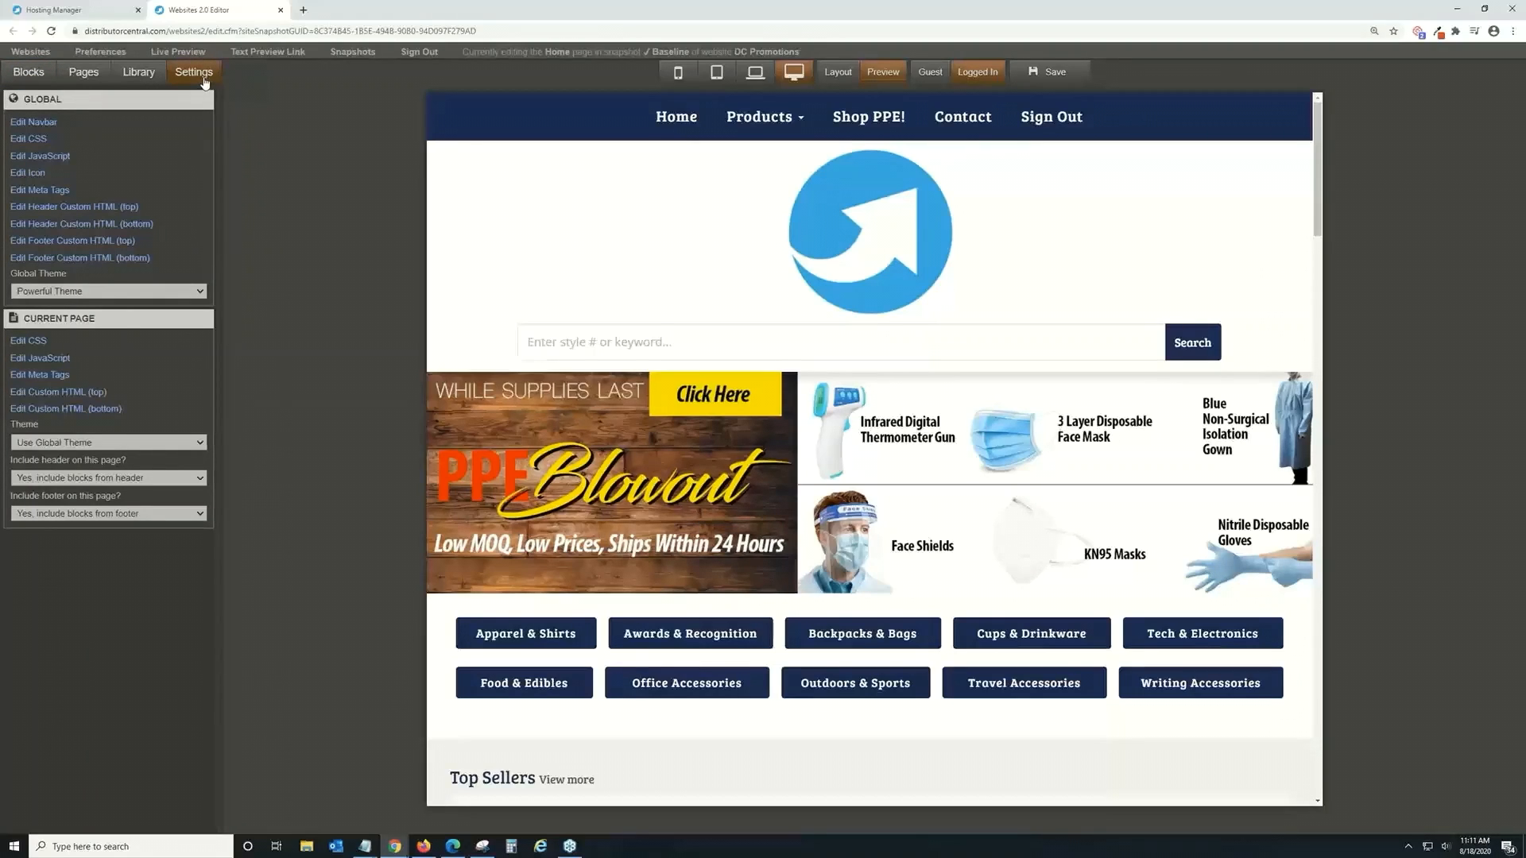
{"action": "left_click", "coordinate": [81, 296]}
{"action": "scroll", "coordinate": [103, 350], "scroll_direction": "up", "scroll_amount": 1}
{"action": "scroll", "coordinate": [126, 445], "scroll_direction": "down", "scroll_amount": 2}
{"action": "scroll", "coordinate": [126, 449], "scroll_direction": "down", "scroll_amount": 7}
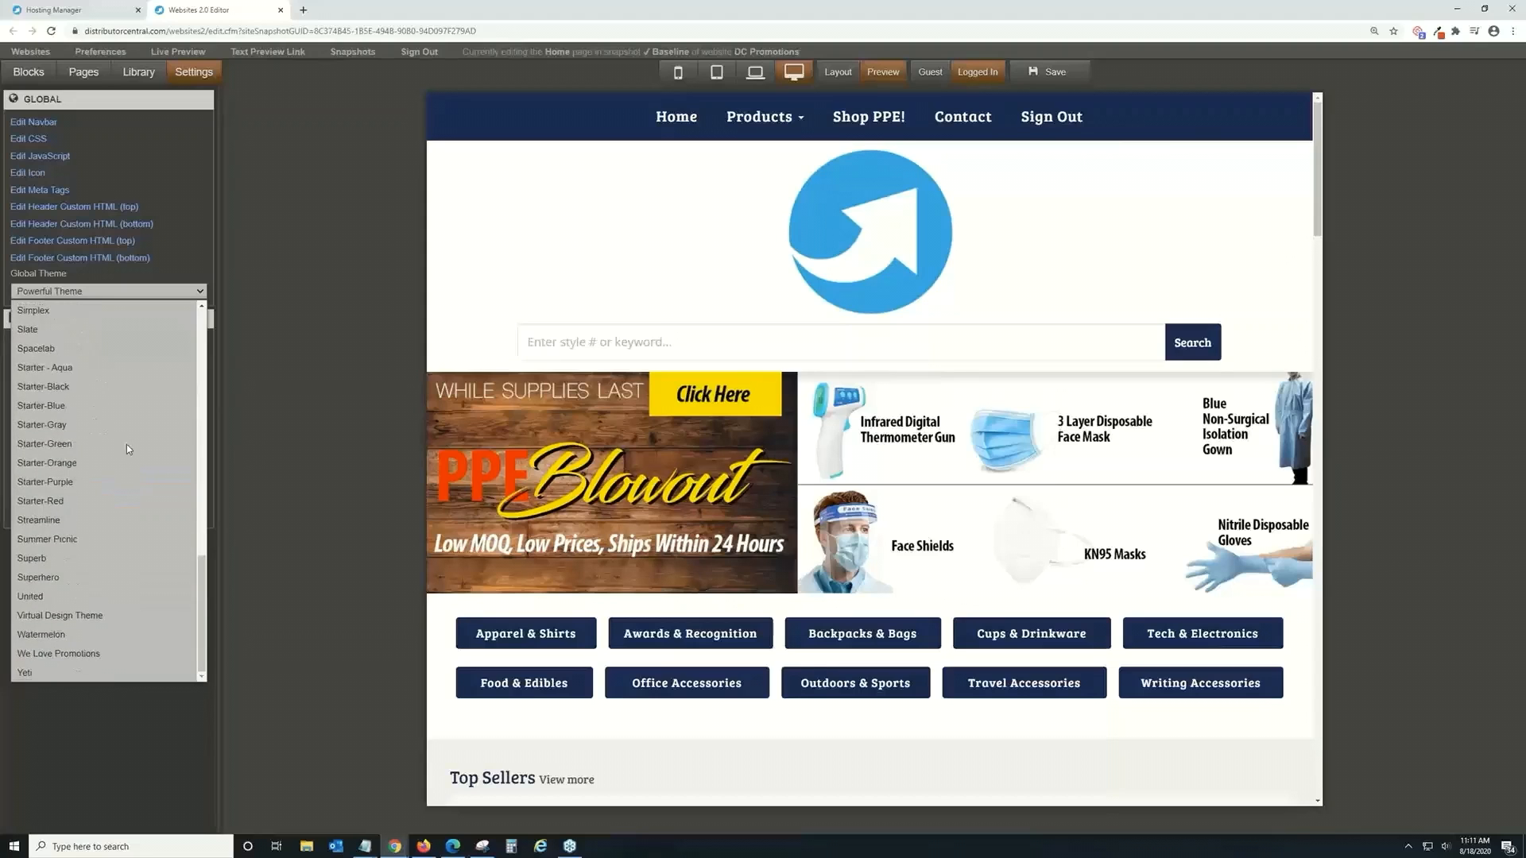
{"action": "left_click", "coordinate": [97, 410]}
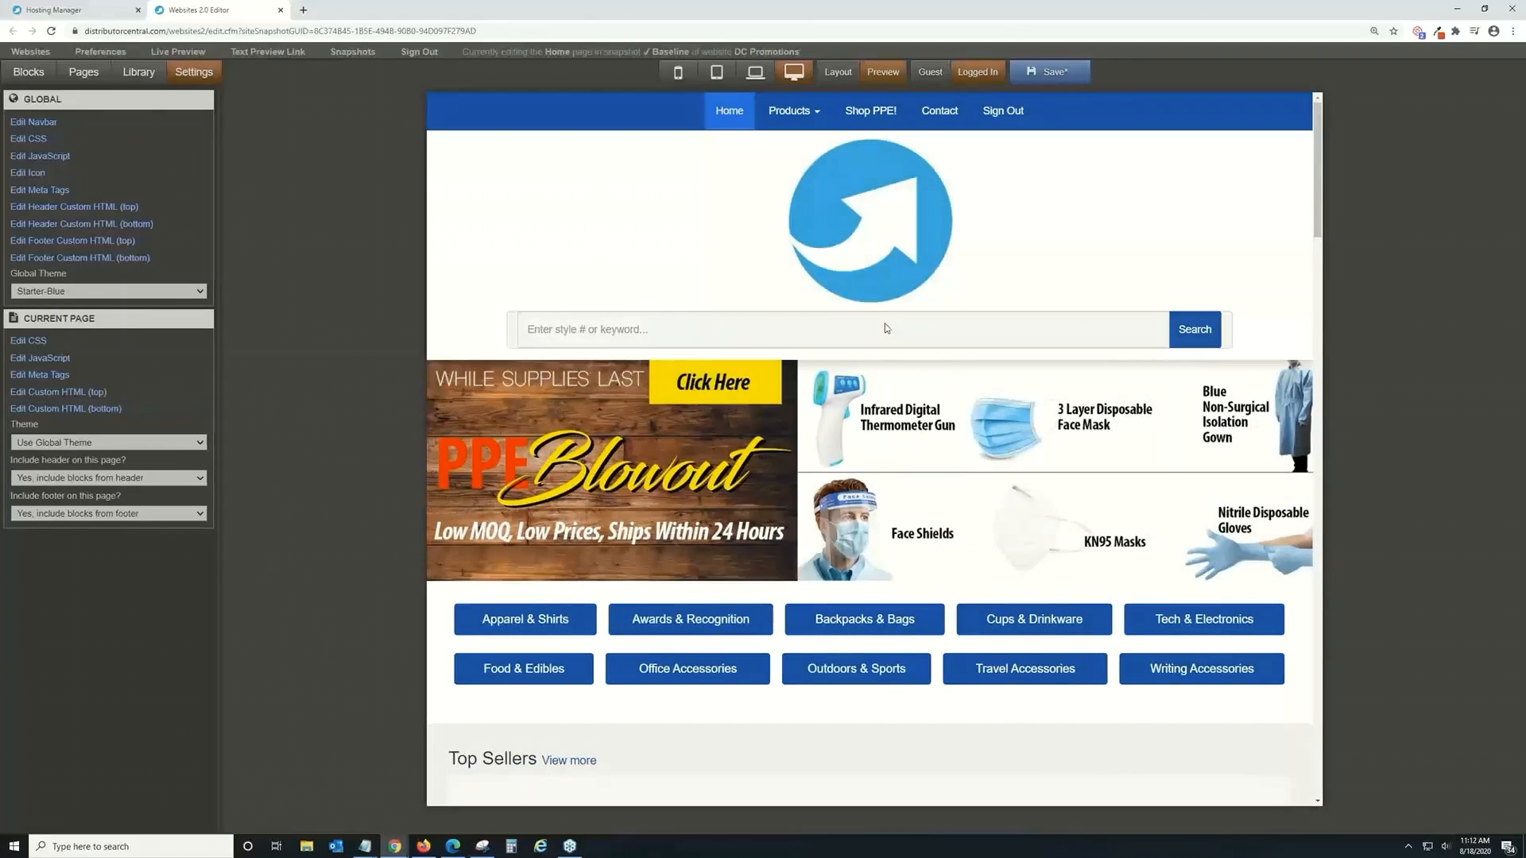
Step: Set the site's global theme to Yeti and save the website
{"action": "left_click", "coordinate": [156, 292]}
{"action": "scroll", "coordinate": [150, 580], "scroll_direction": "down", "scroll_amount": 3}
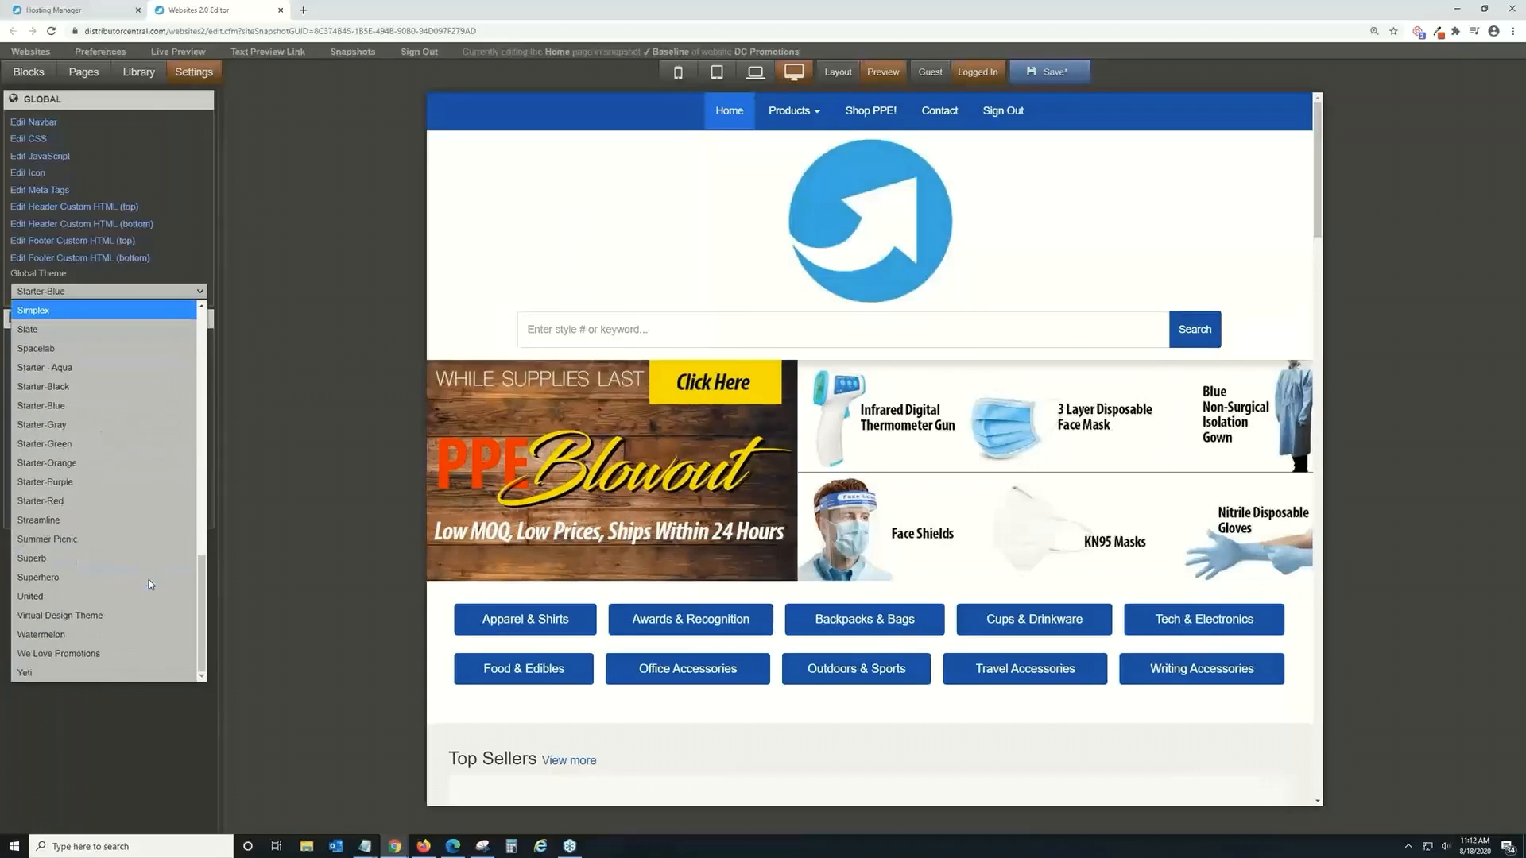
{"action": "left_click", "coordinate": [112, 675]}
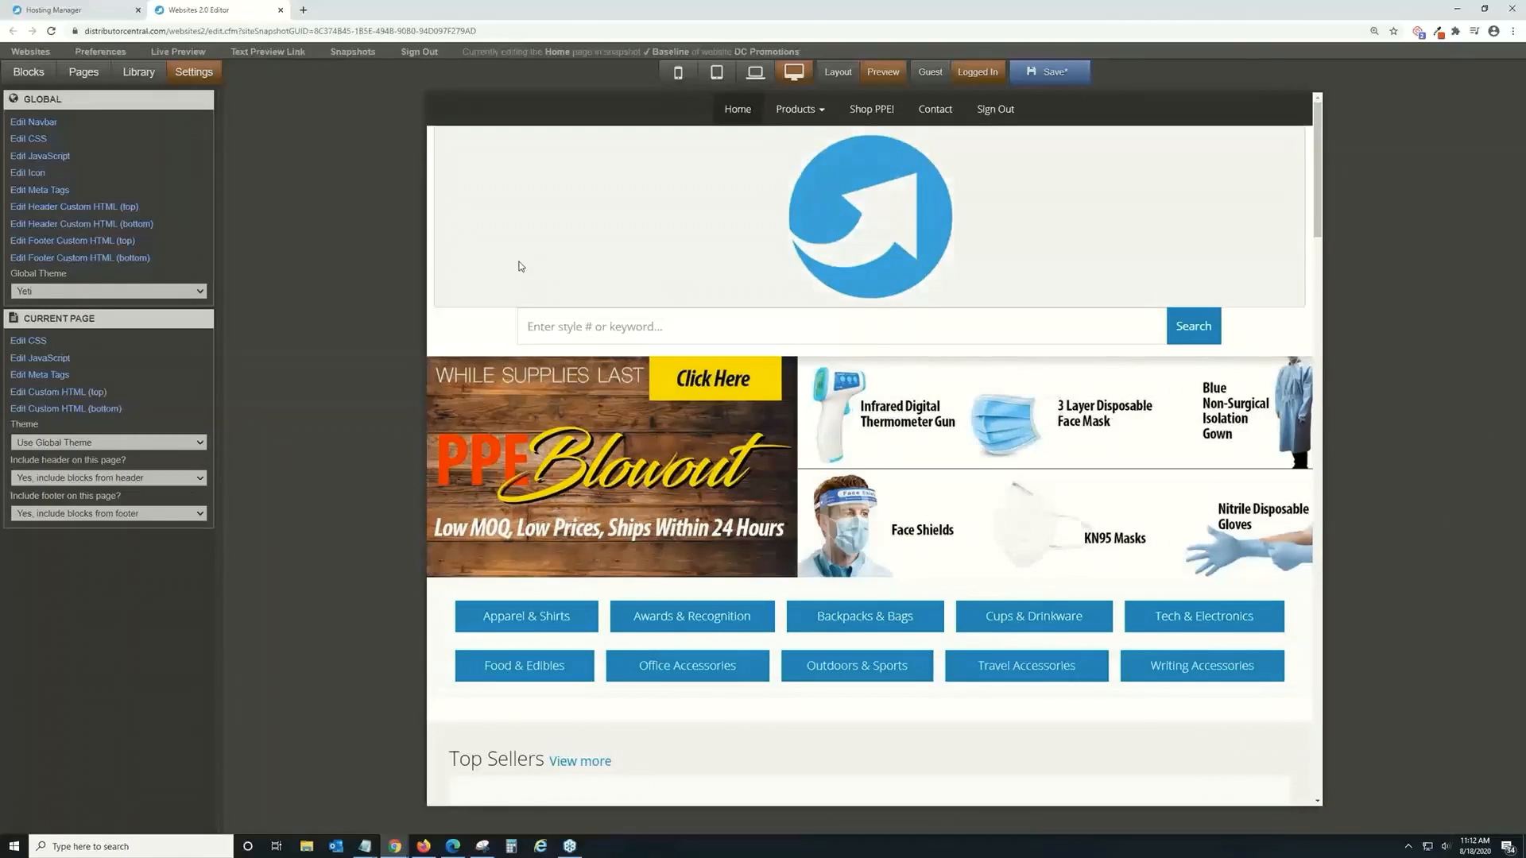
{"action": "left_click", "coordinate": [1055, 73]}
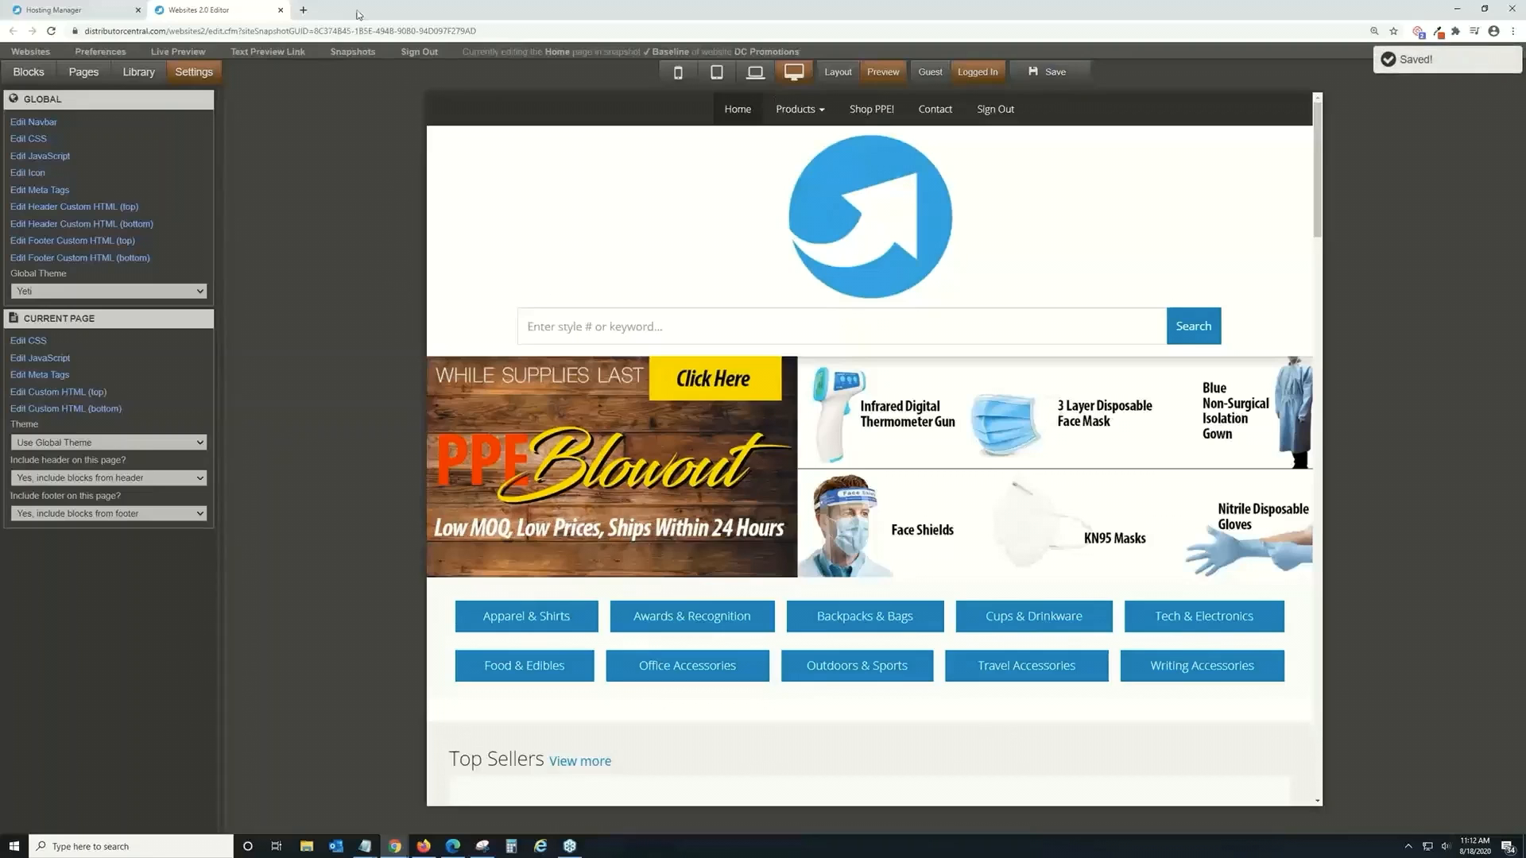
Step: Open the live preview of the site and examine the home page from top to bottom
{"action": "left_click", "coordinate": [168, 54]}
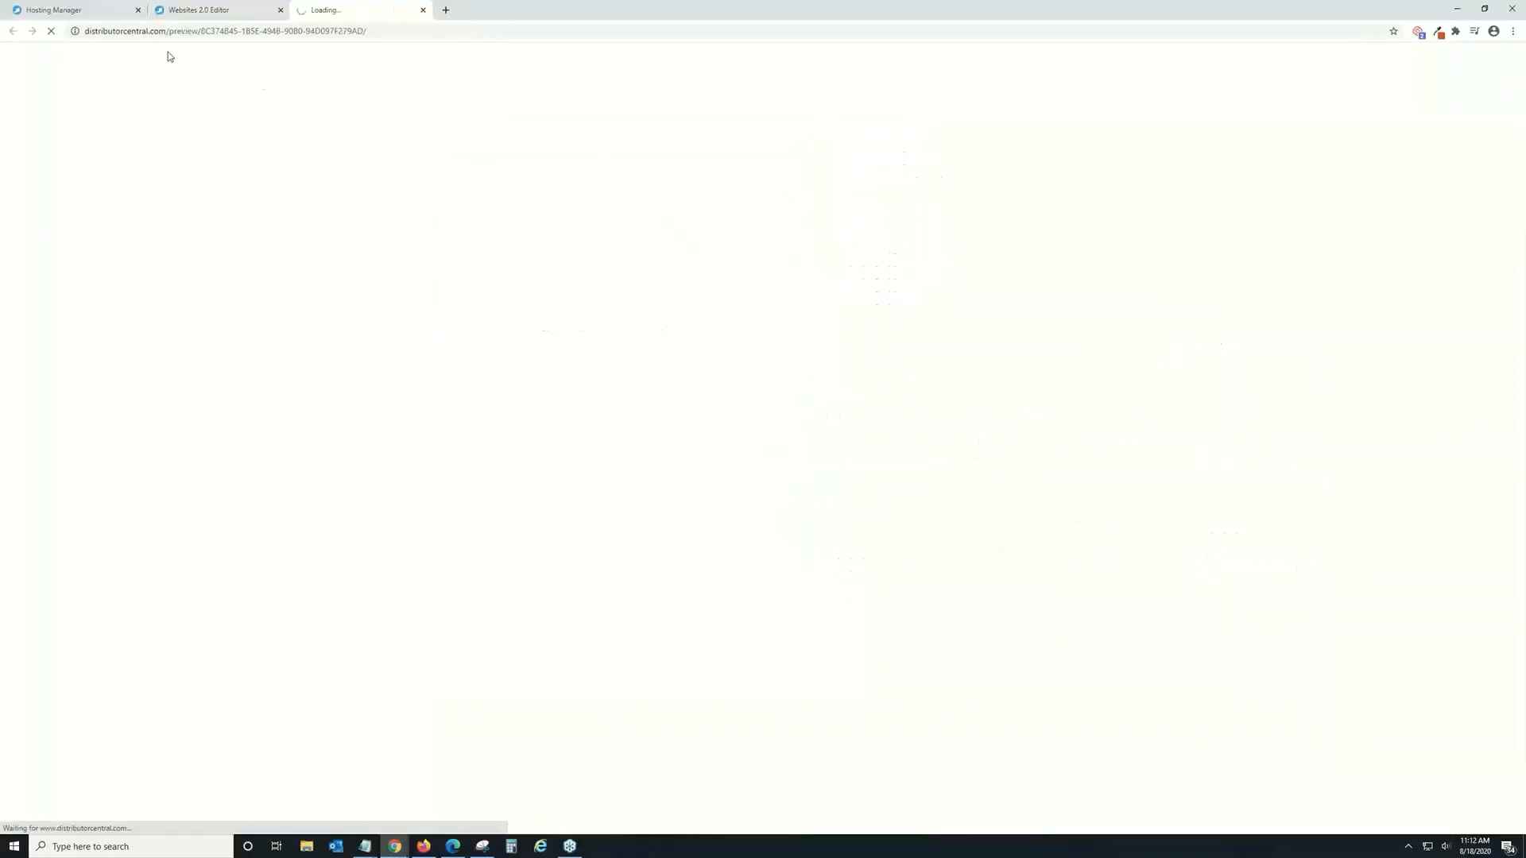
{"action": "scroll", "coordinate": [803, 317], "scroll_direction": "down", "scroll_amount": 3}
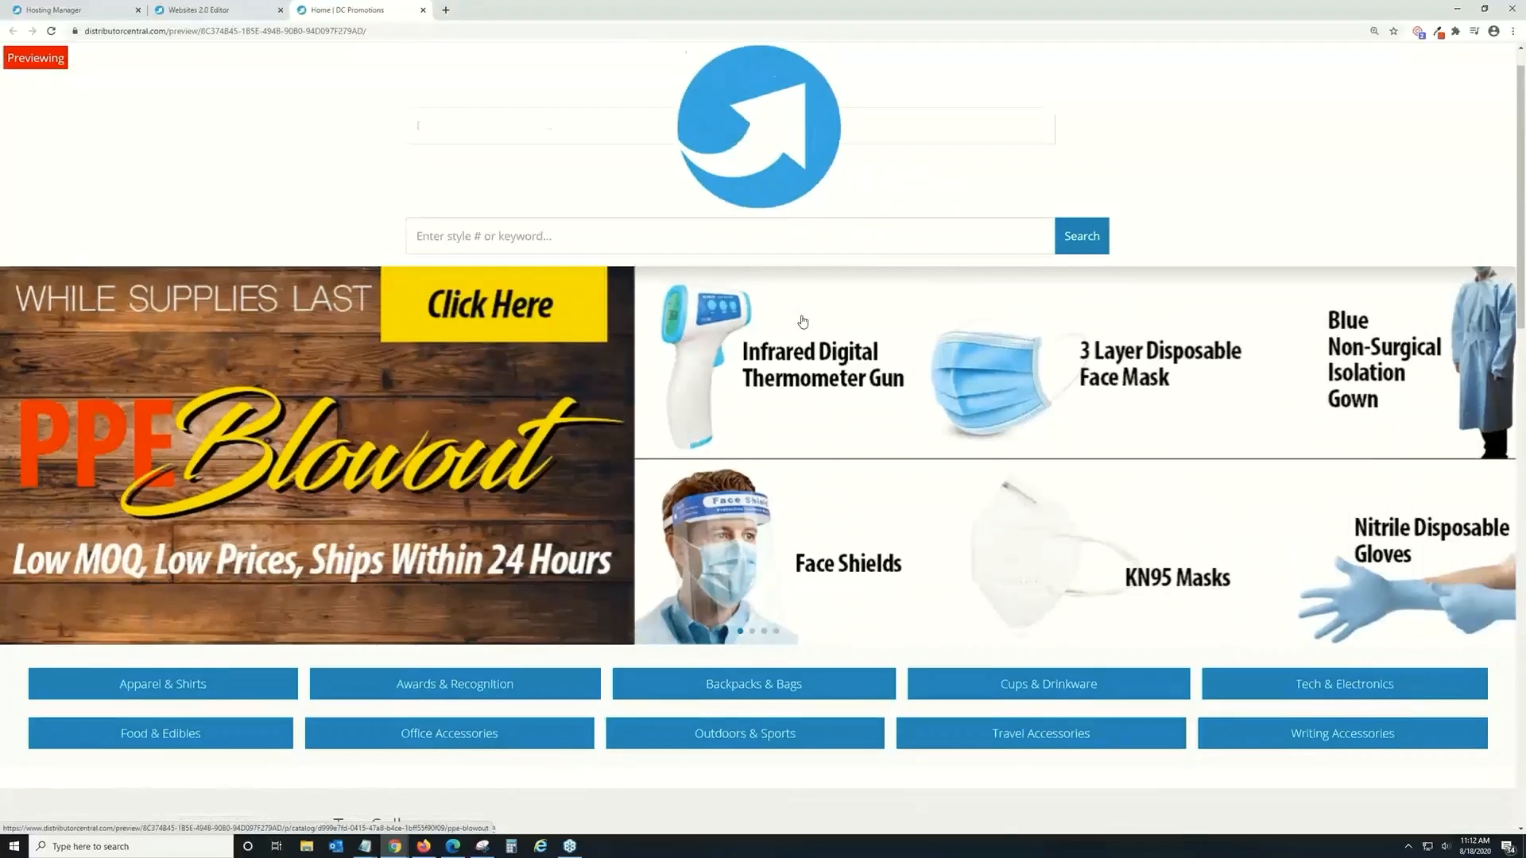
{"action": "scroll", "coordinate": [803, 321], "scroll_direction": "down", "scroll_amount": 7}
{"action": "scroll", "coordinate": [803, 320], "scroll_direction": "up", "scroll_amount": 11}
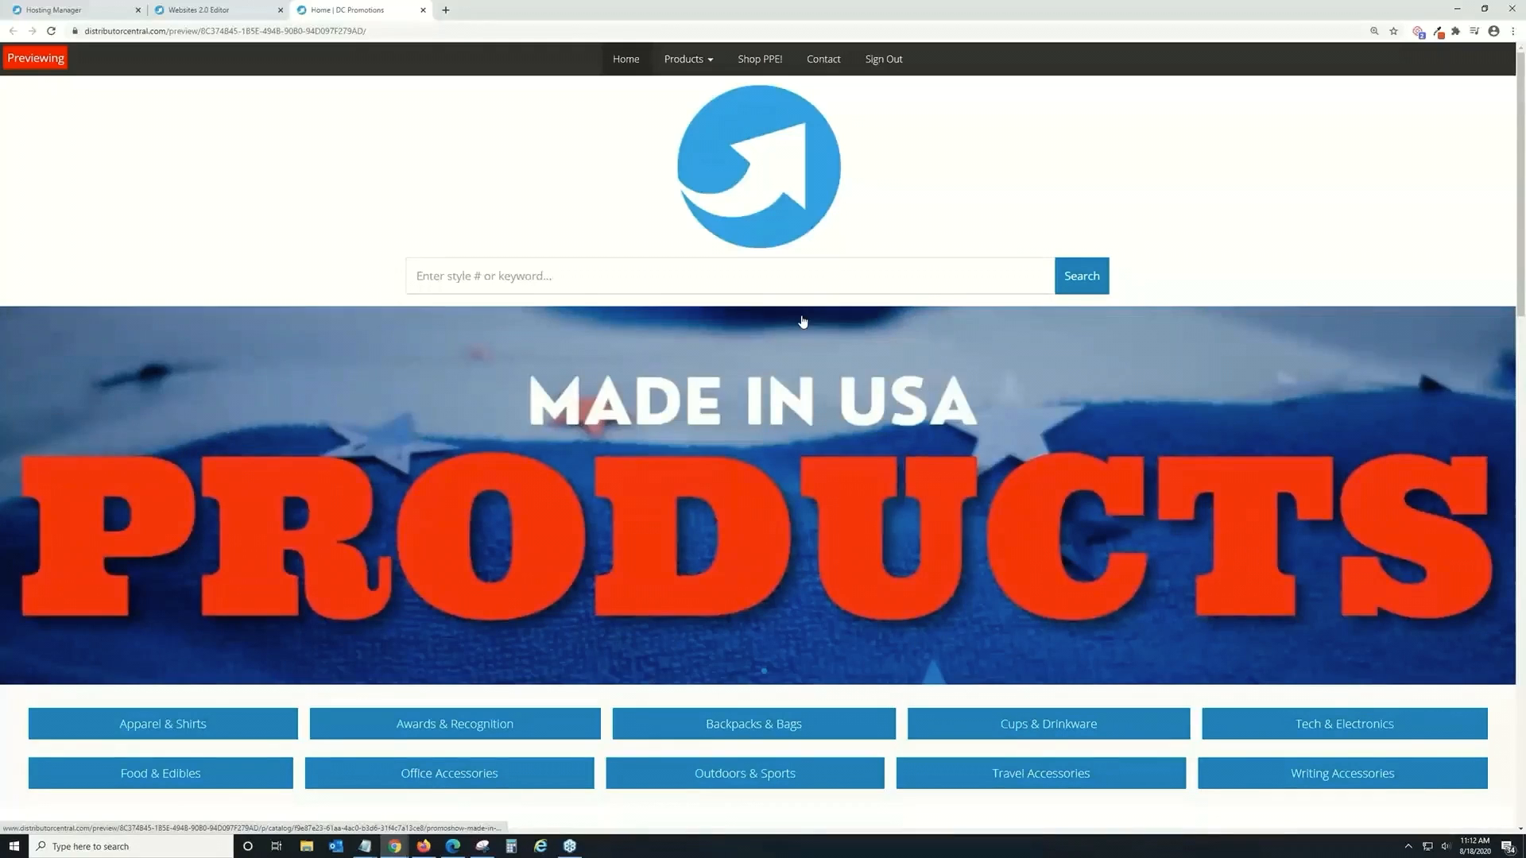
Step: Compare the live preview with the website editor and the site's details in the Hosting Manager
{"action": "left_click", "coordinate": [173, 9]}
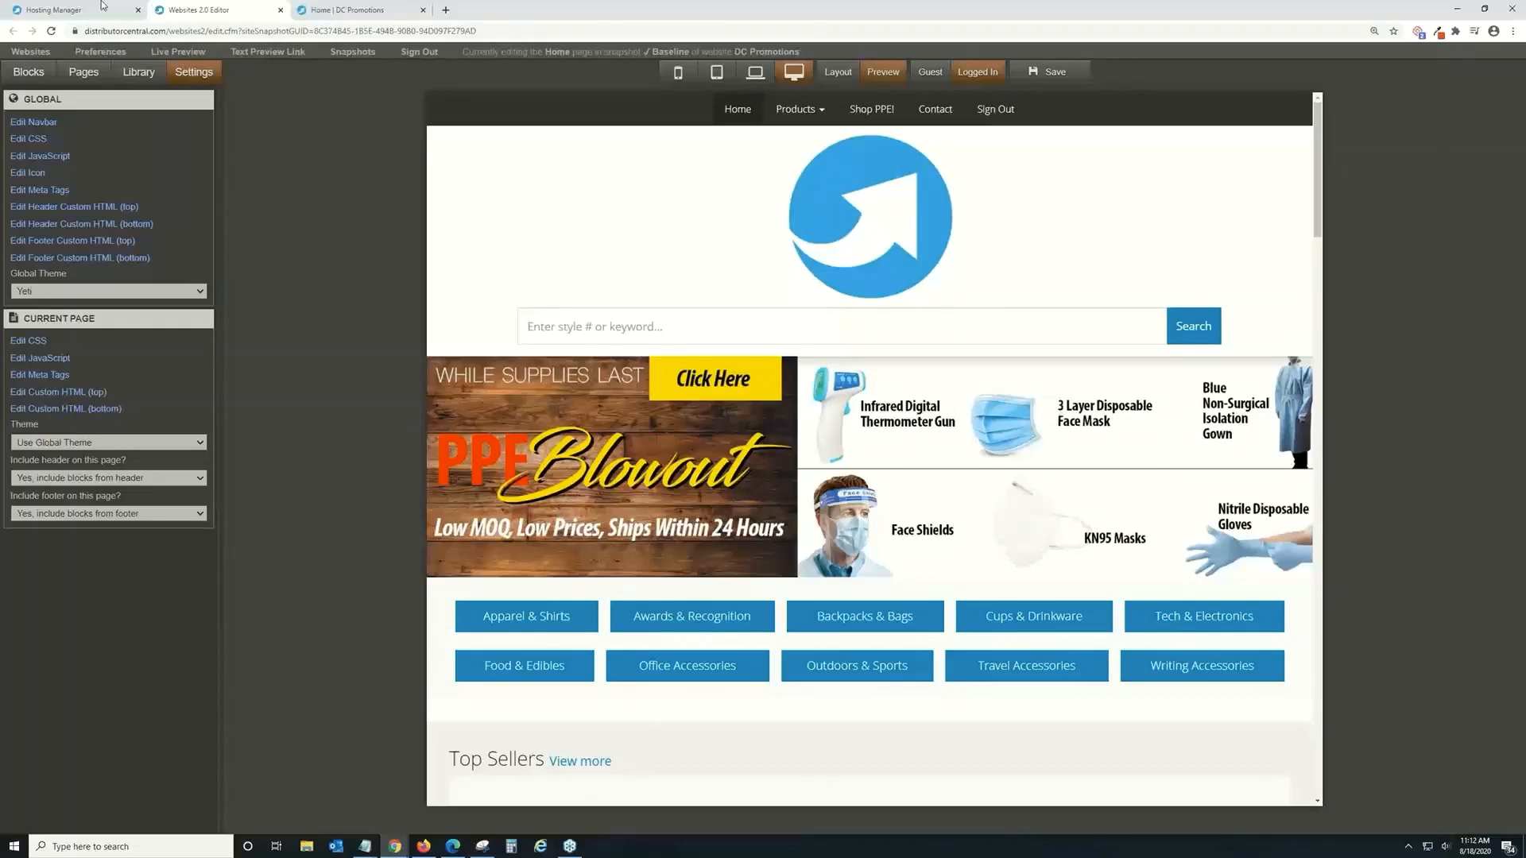
{"action": "left_click", "coordinate": [371, 8]}
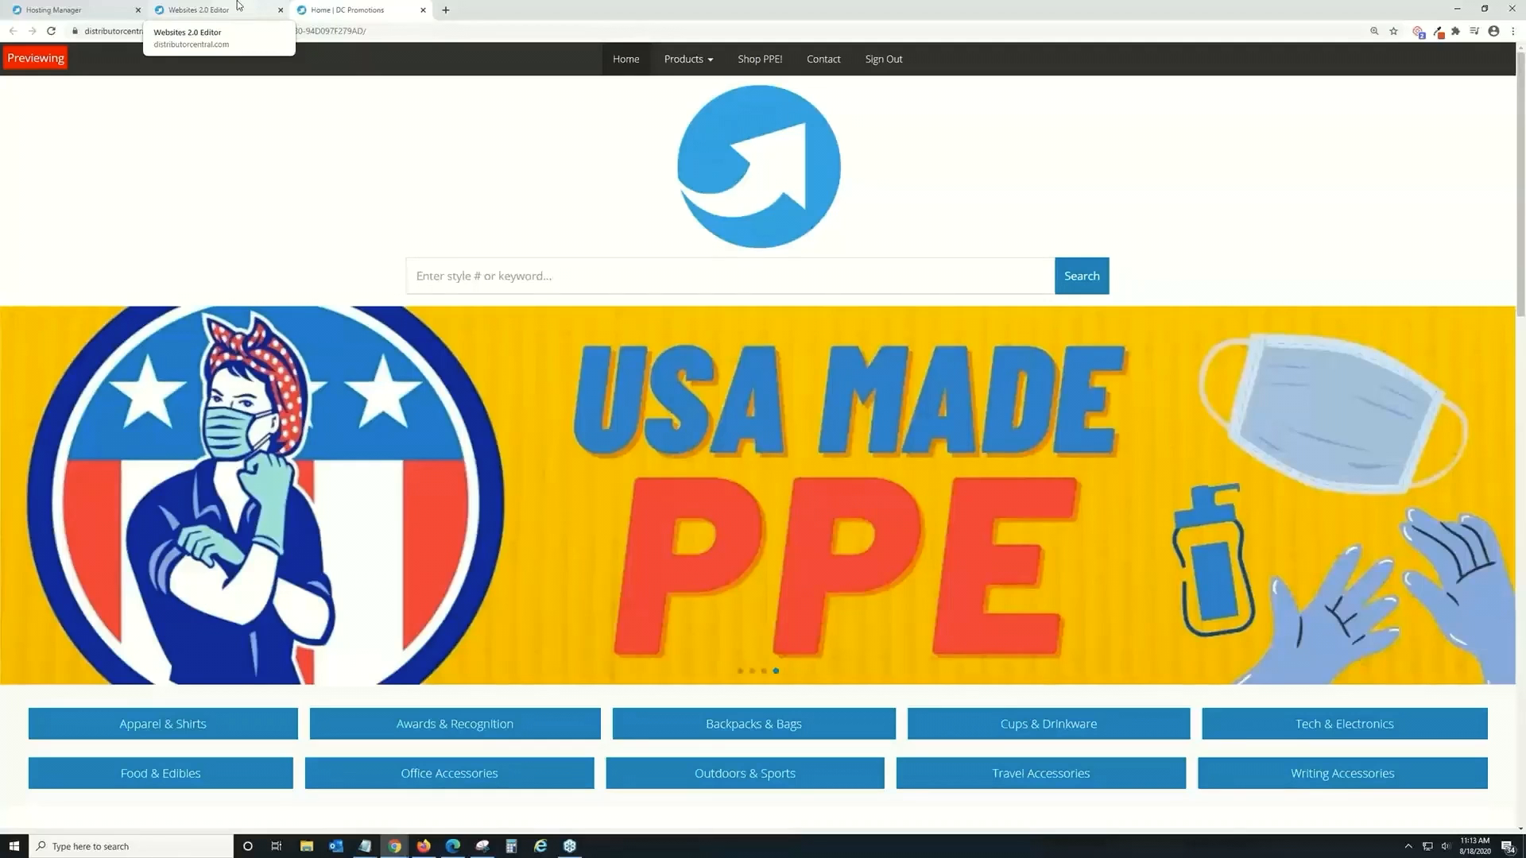
{"action": "left_click", "coordinate": [38, 7]}
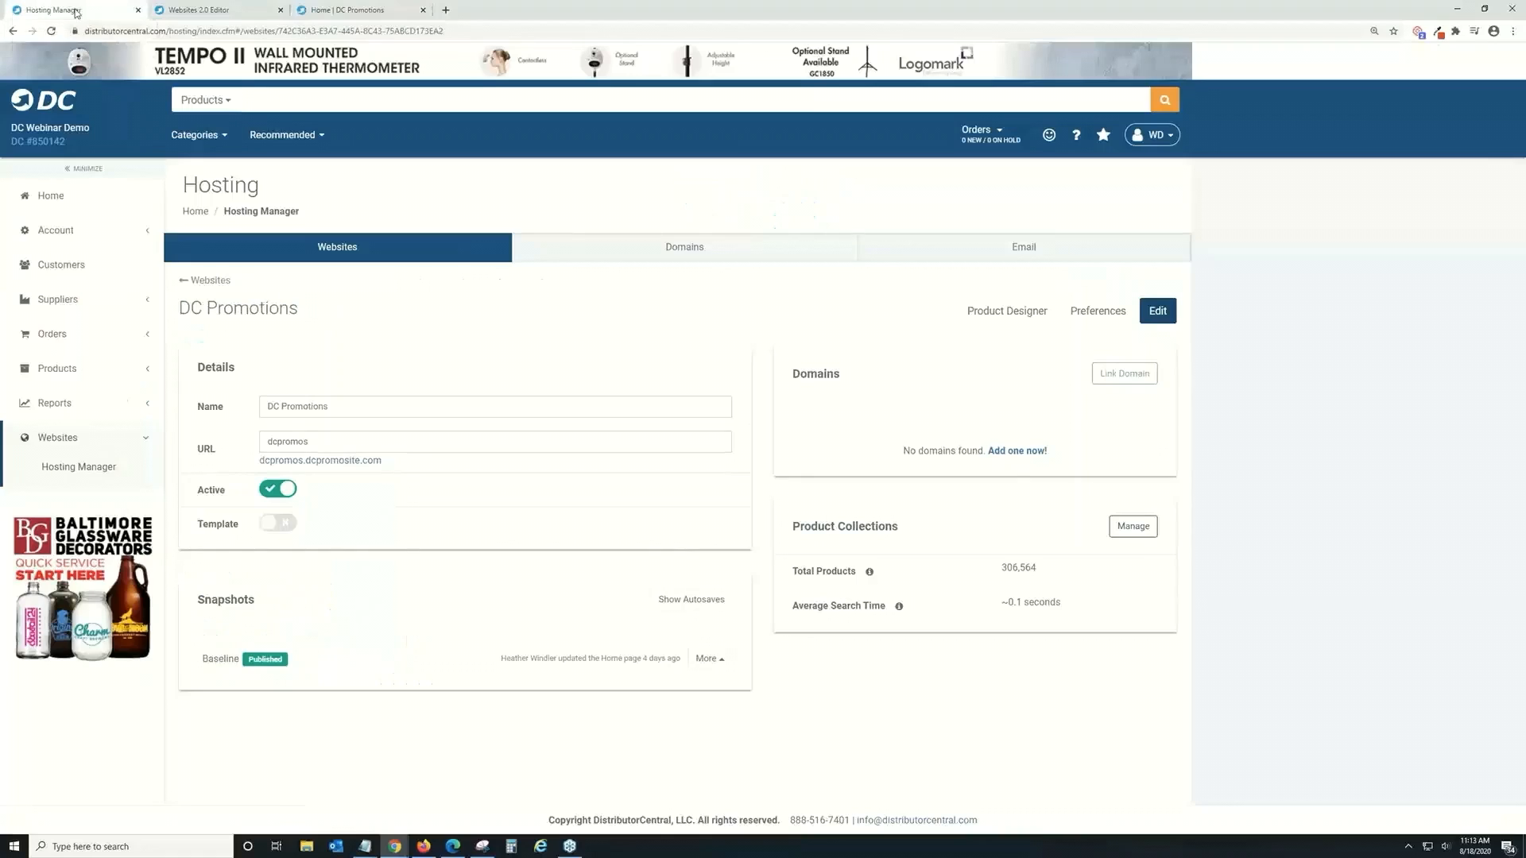
{"action": "left_click", "coordinate": [331, 8]}
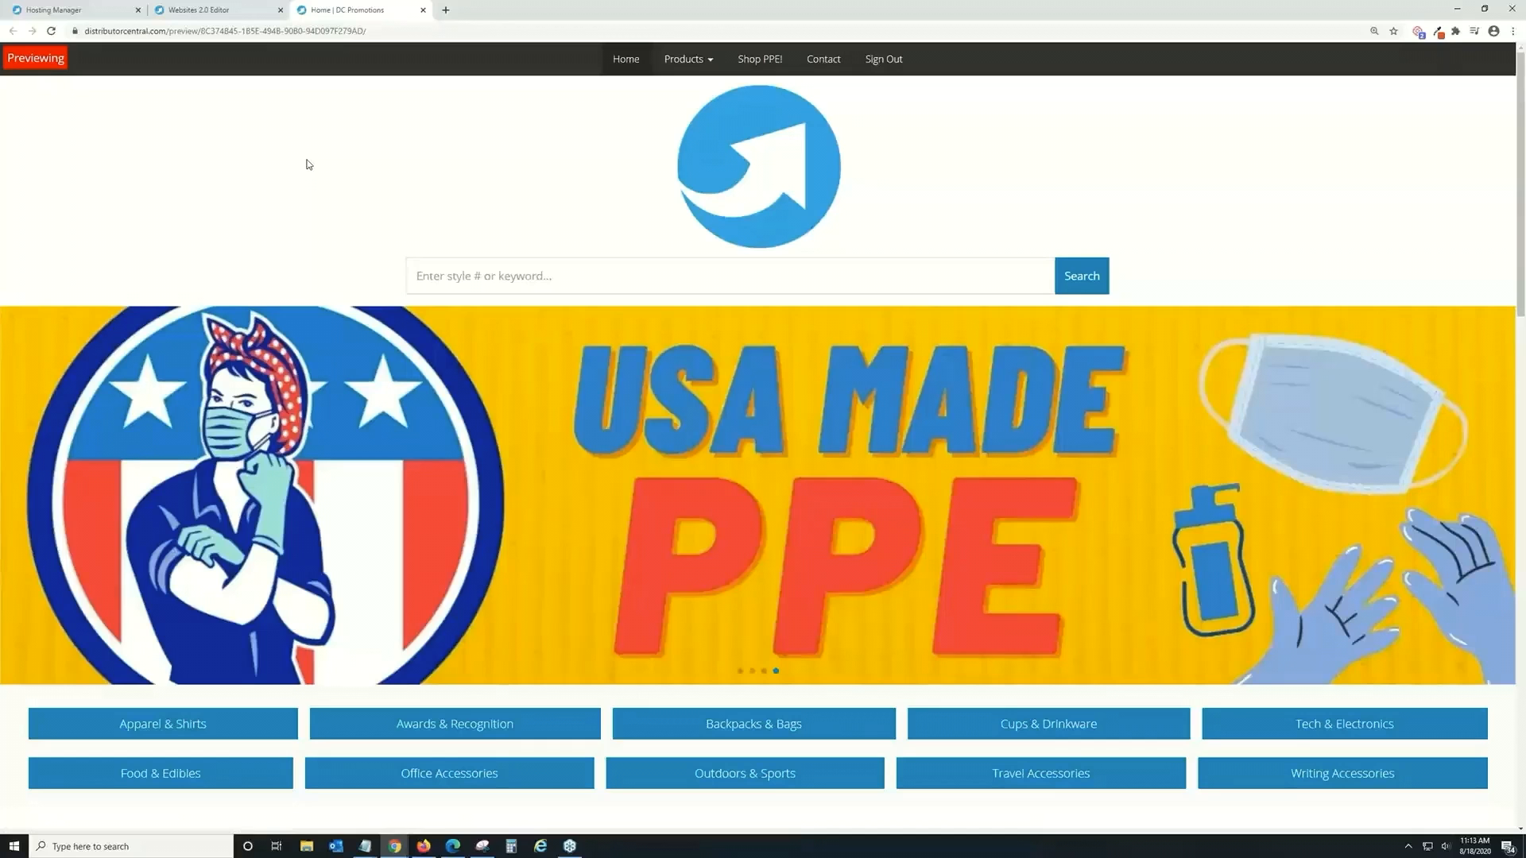
{"action": "left_click", "coordinate": [85, 11]}
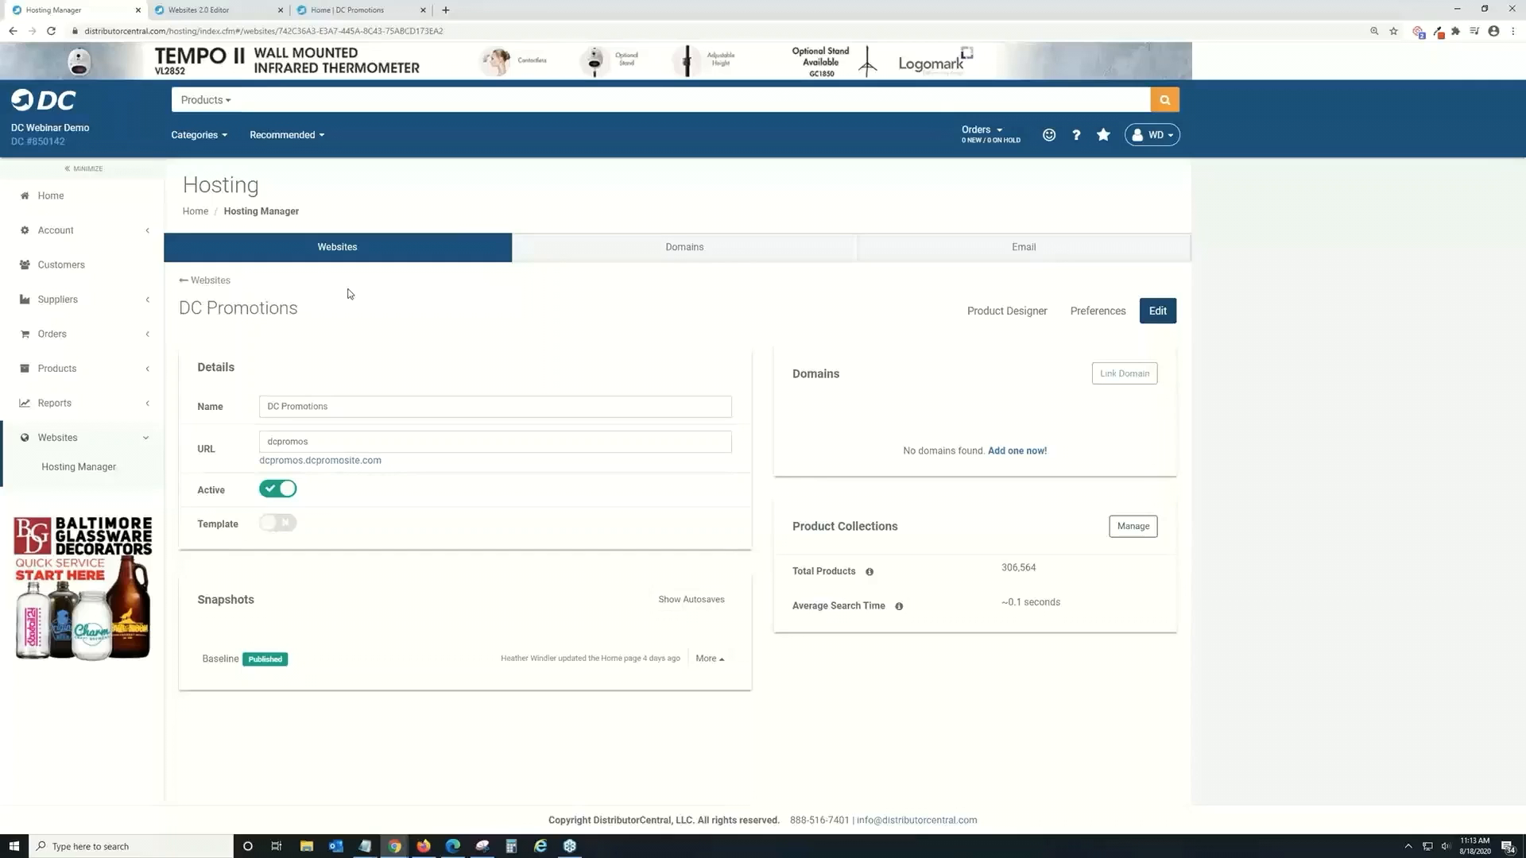
{"action": "left_click", "coordinate": [330, 11]}
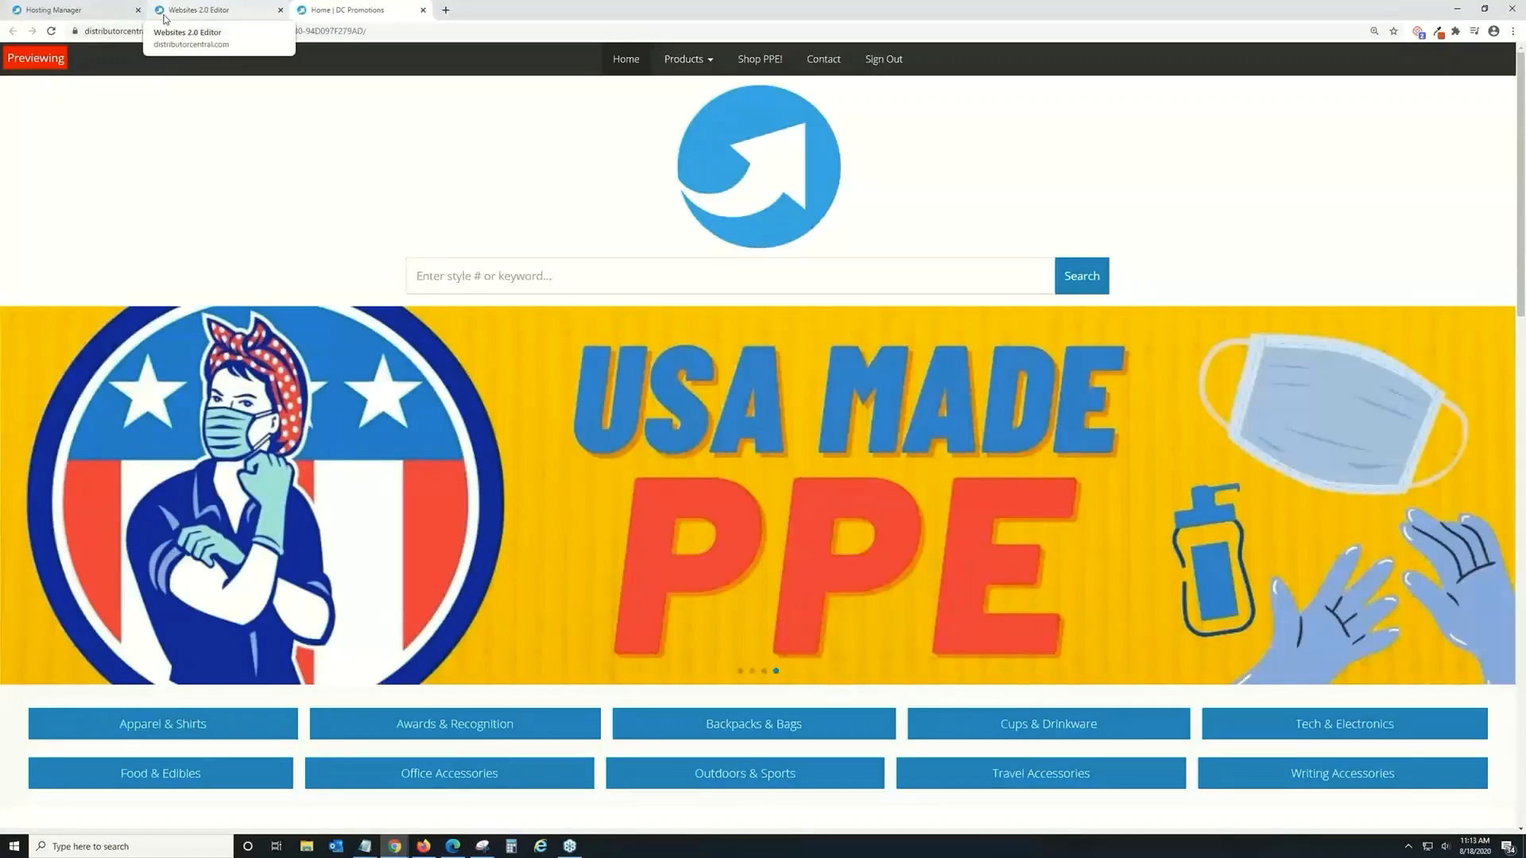
{"action": "left_click", "coordinate": [123, 11]}
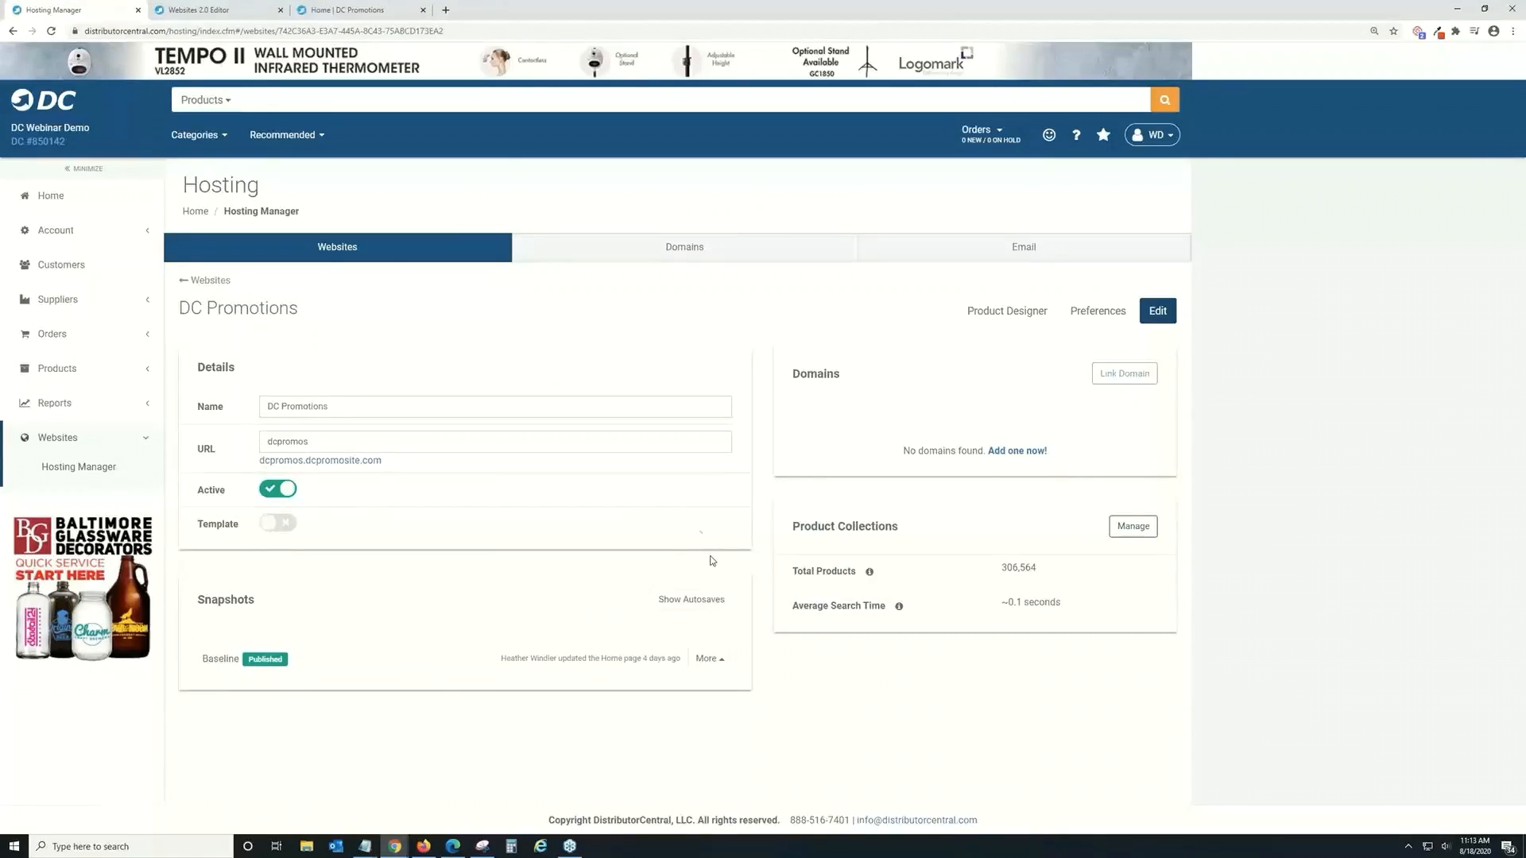
{"action": "left_click", "coordinate": [369, 17]}
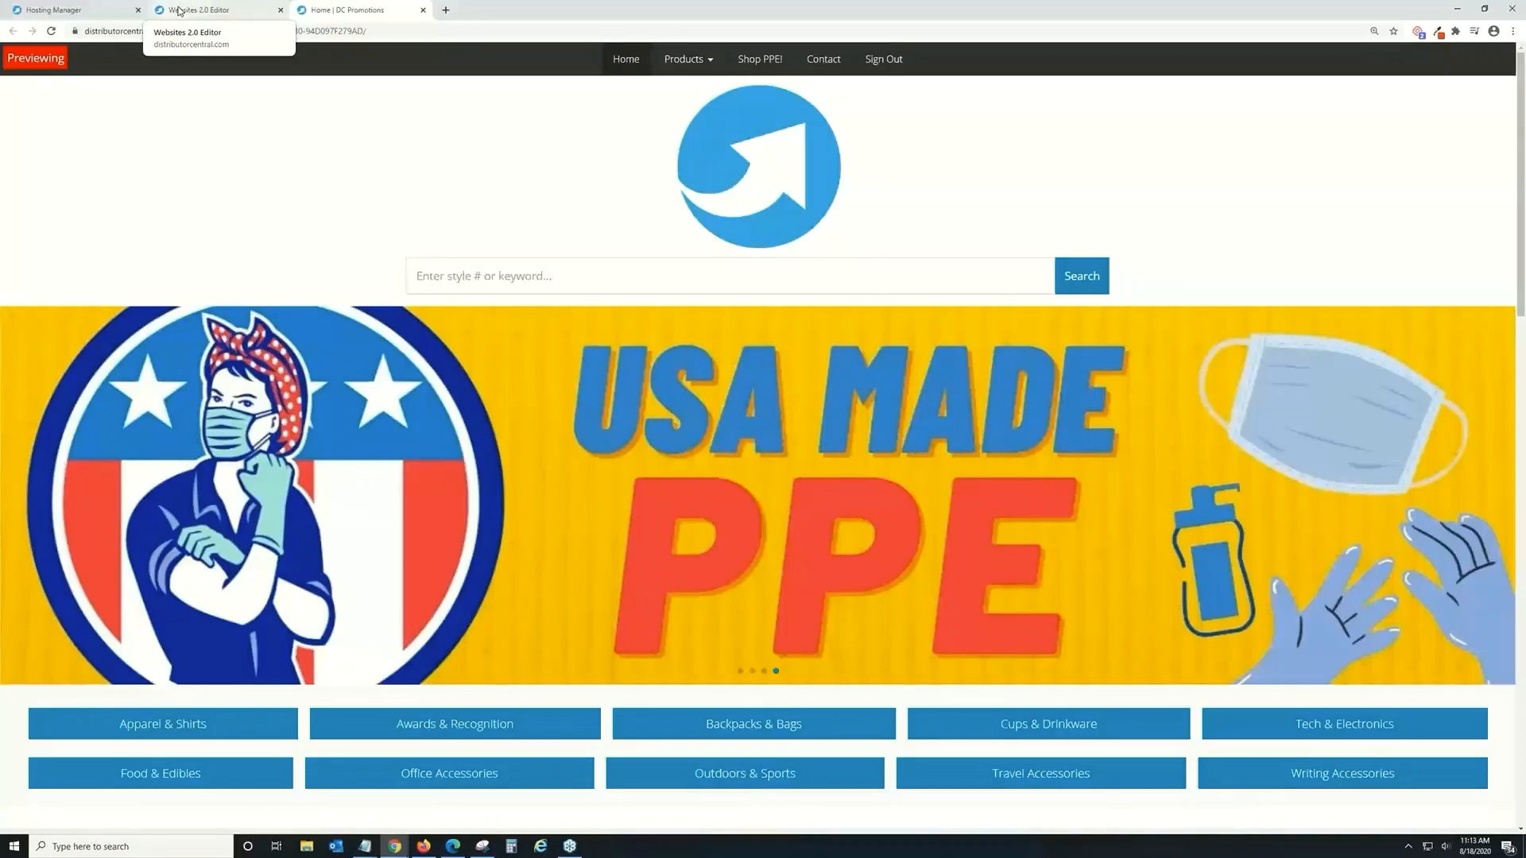
Step: Close the website editor and the live preview, returning to the site's details in the Hosting Manager
{"action": "left_click", "coordinate": [274, 11]}
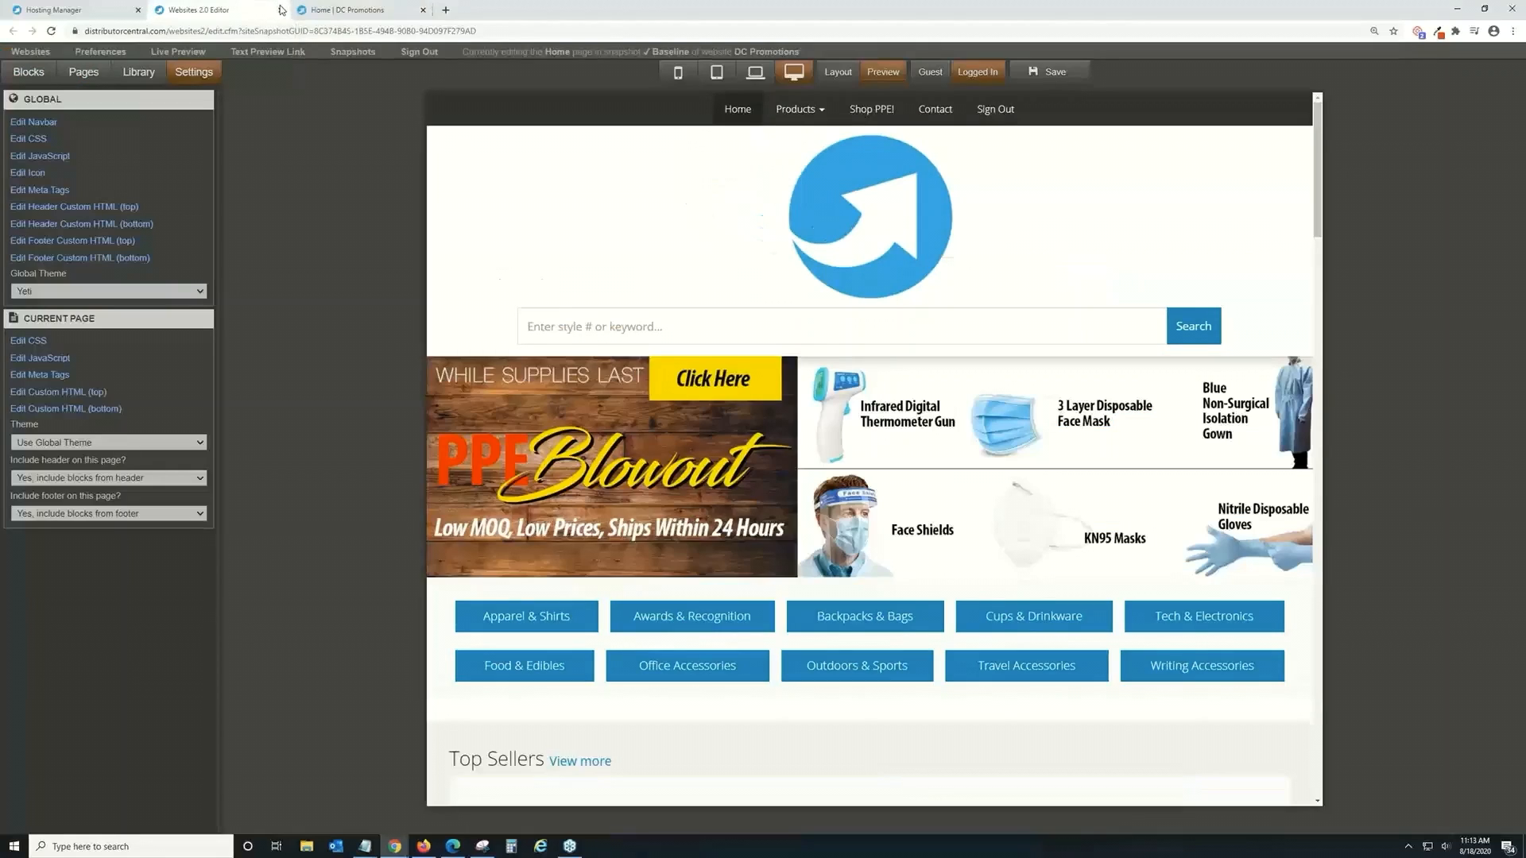
{"action": "left_click", "coordinate": [280, 10]}
{"action": "left_click", "coordinate": [280, 11]}
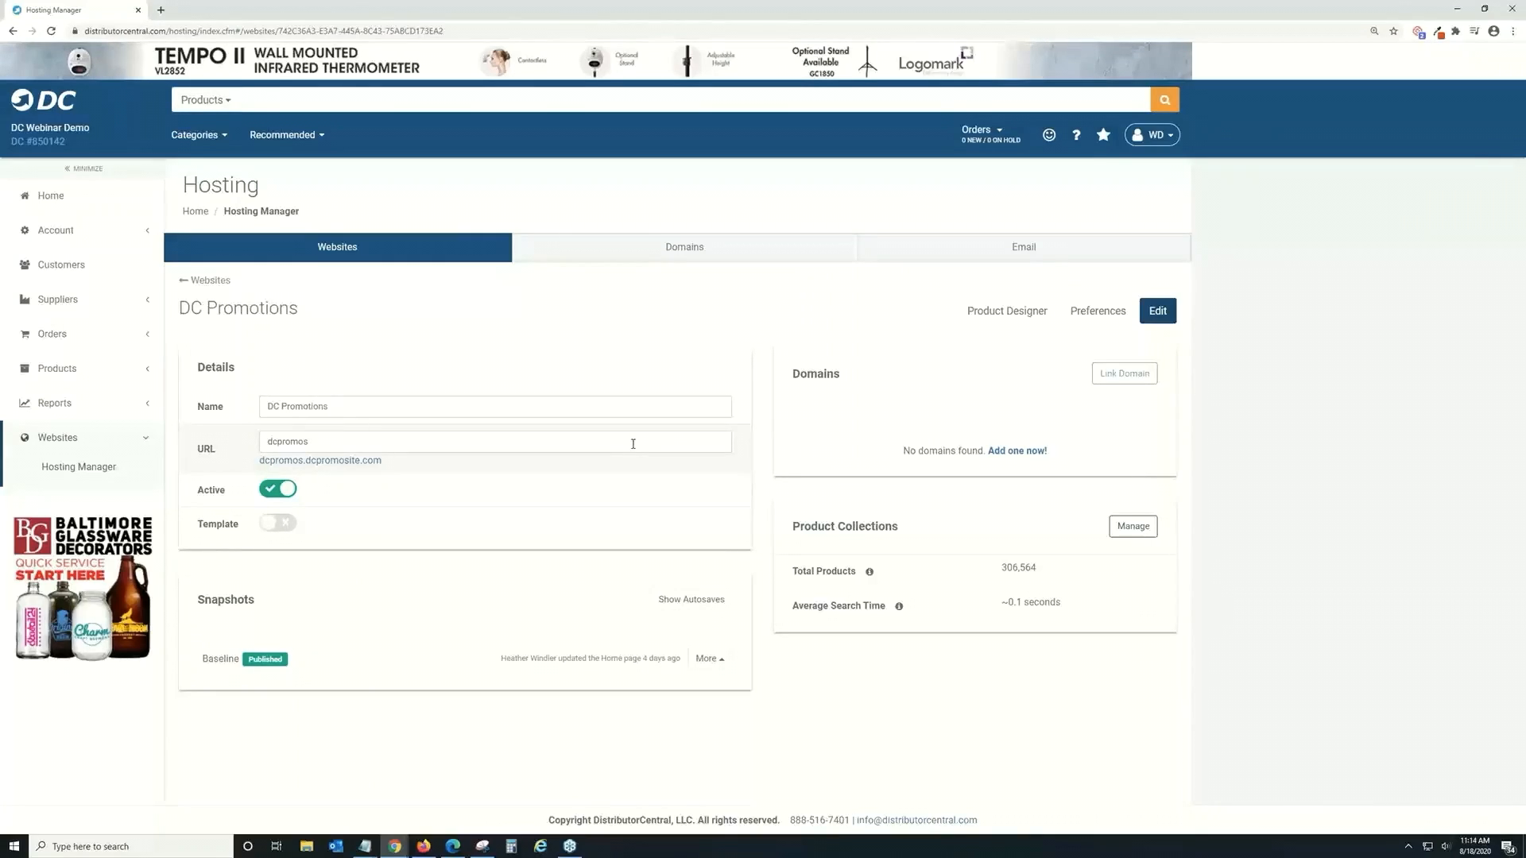
Step: Go to the DistributorCentral home page and reopen the list of websites in the Hosting Manager
{"action": "left_click", "coordinate": [34, 204]}
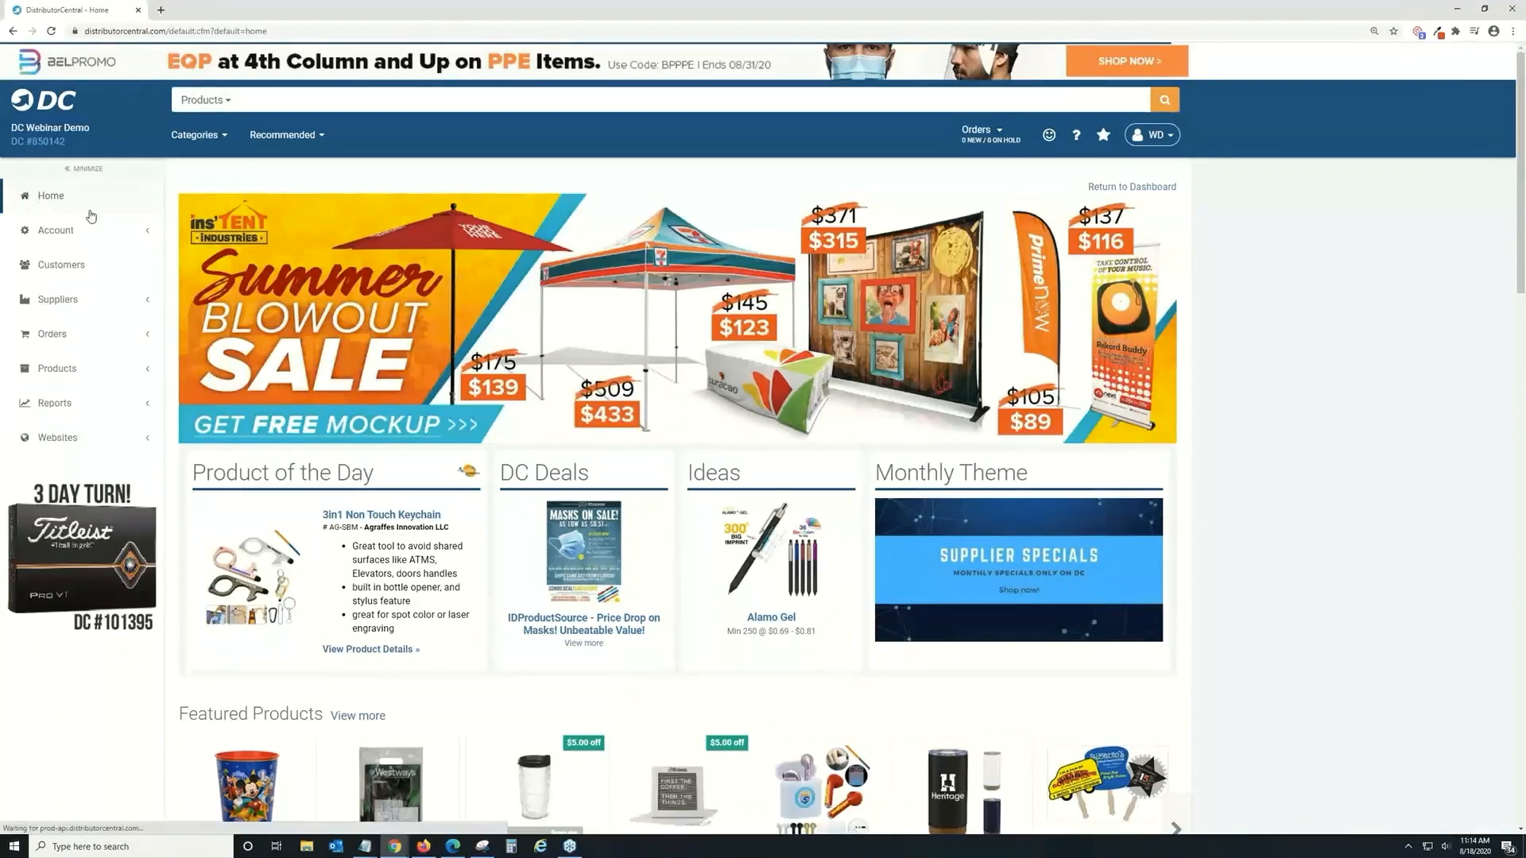
{"action": "left_click", "coordinate": [119, 437]}
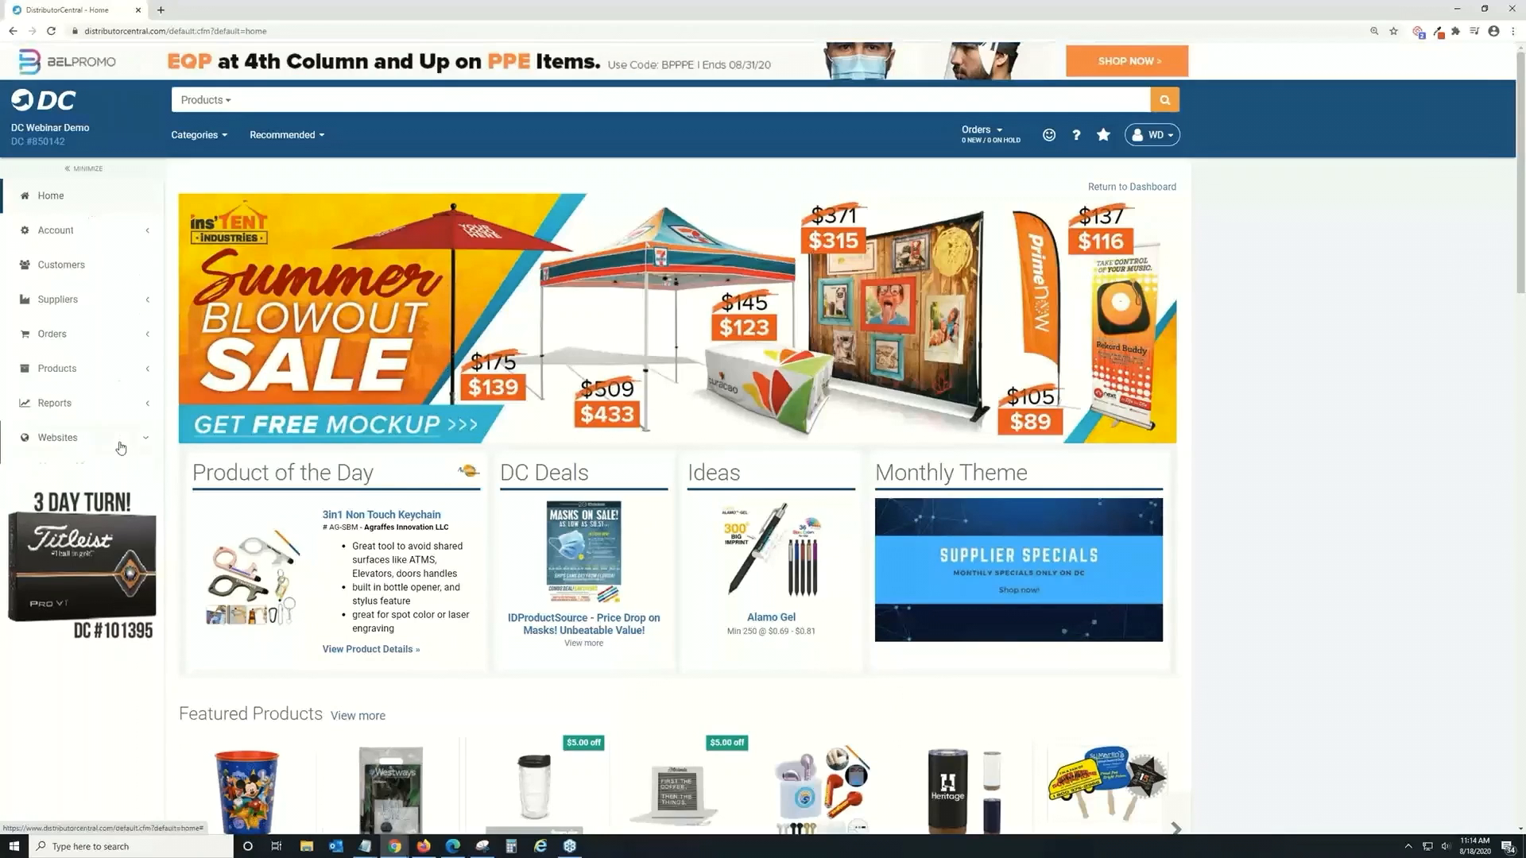
{"action": "left_click", "coordinate": [109, 473]}
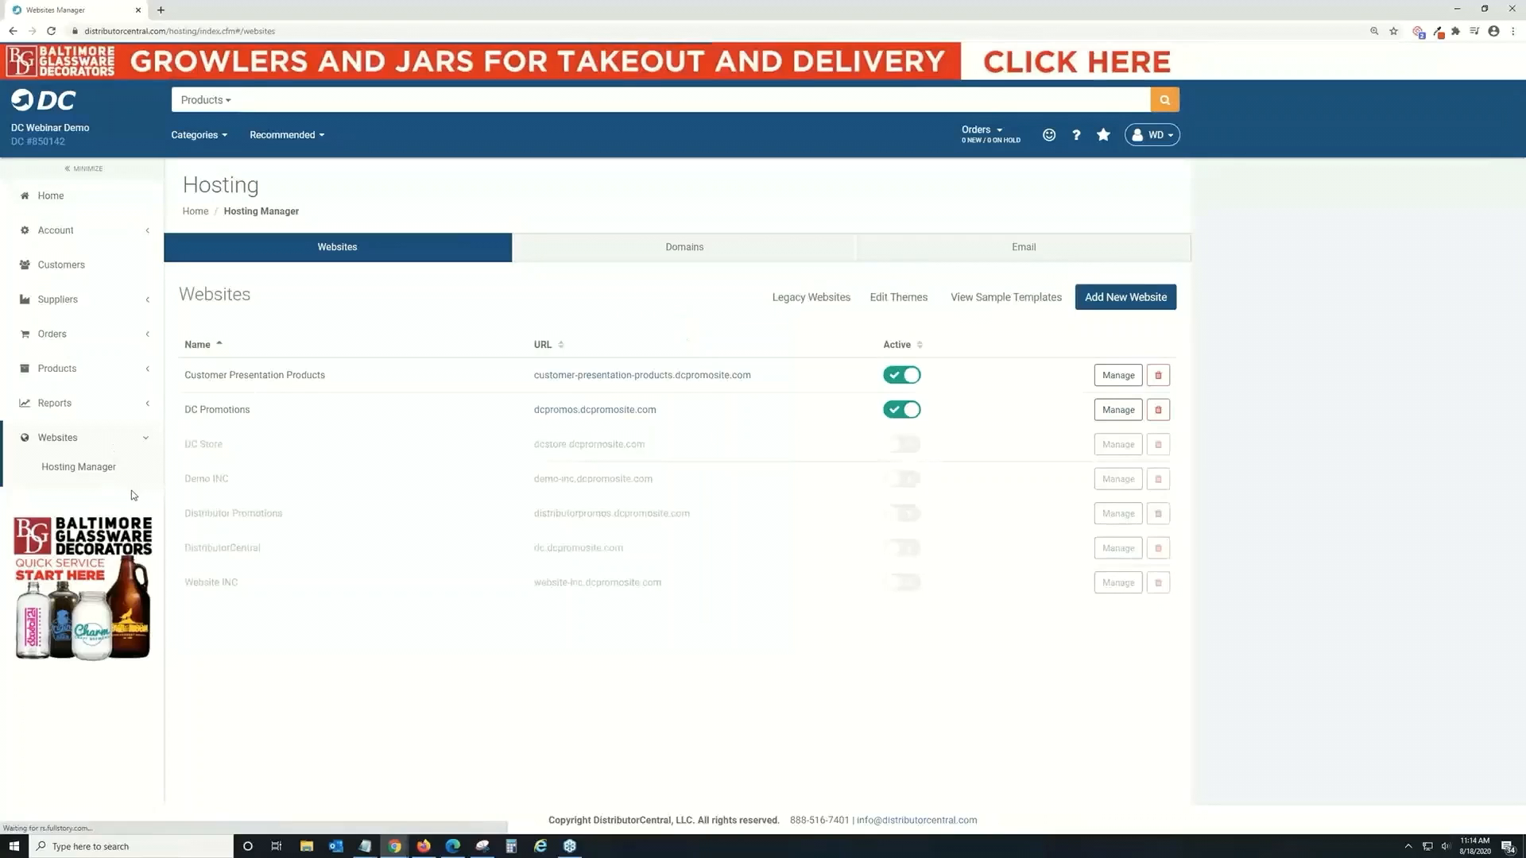
Step: Add the domain mydomain.com in the Hosting Manager and save it with the option to manage your own Domain Name Servers
{"action": "left_click", "coordinate": [676, 250]}
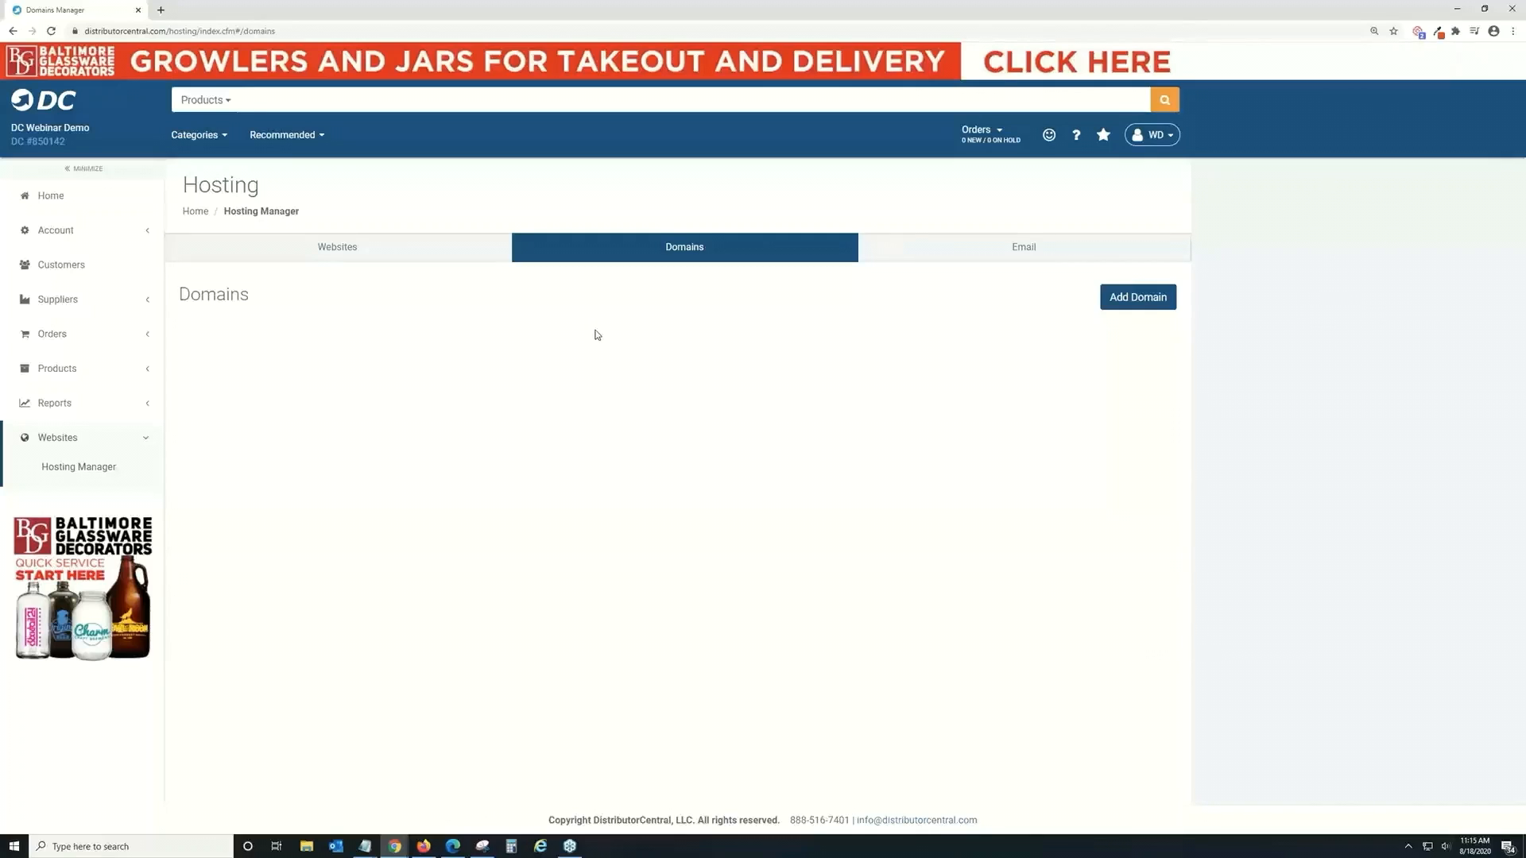
{"action": "left_click", "coordinate": [1161, 301]}
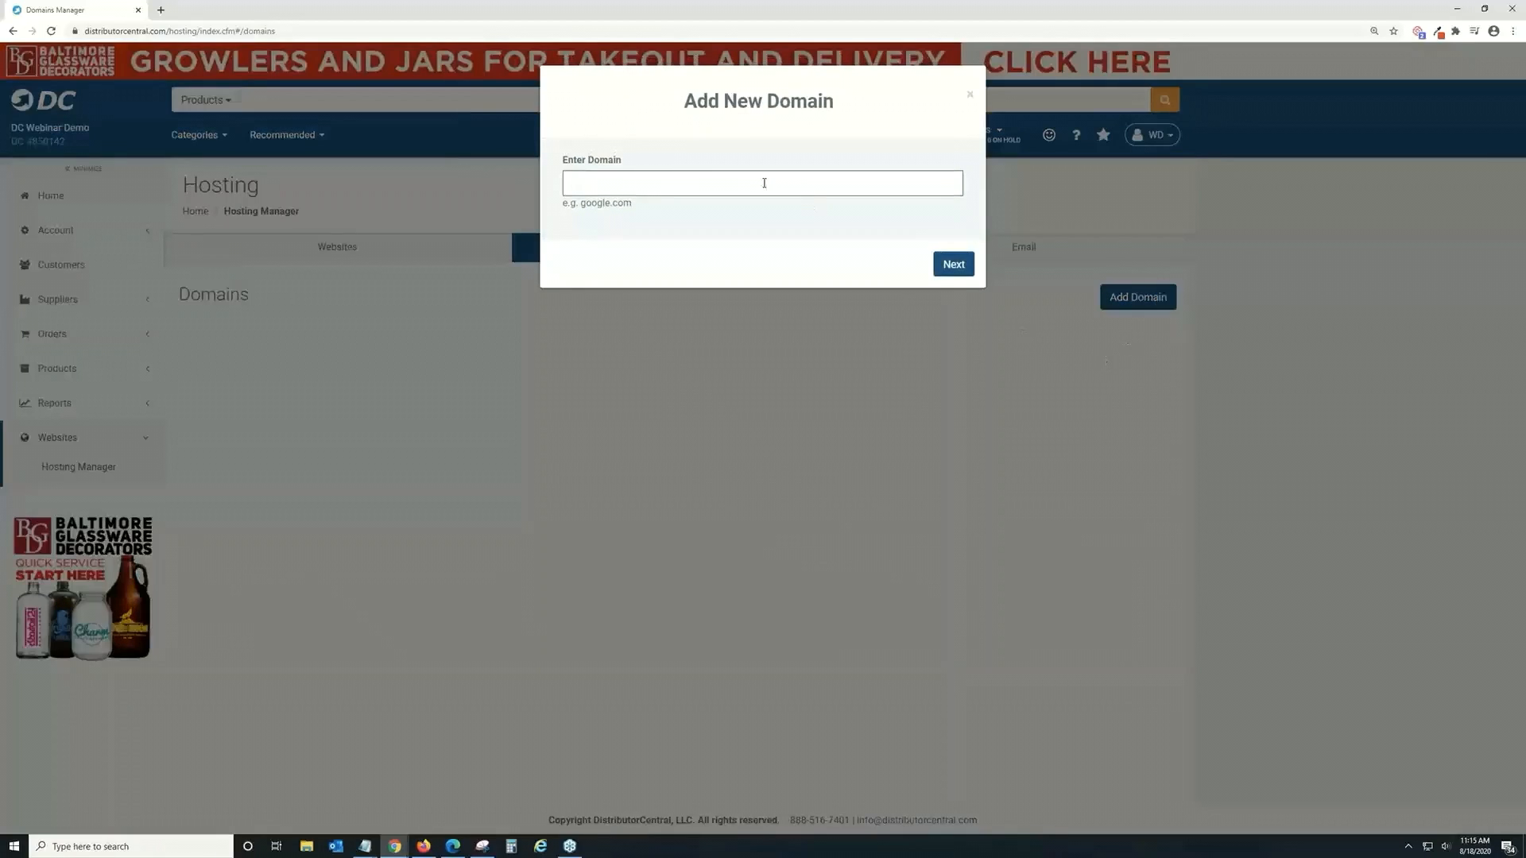
{"action": "type", "text": "mydomain"}
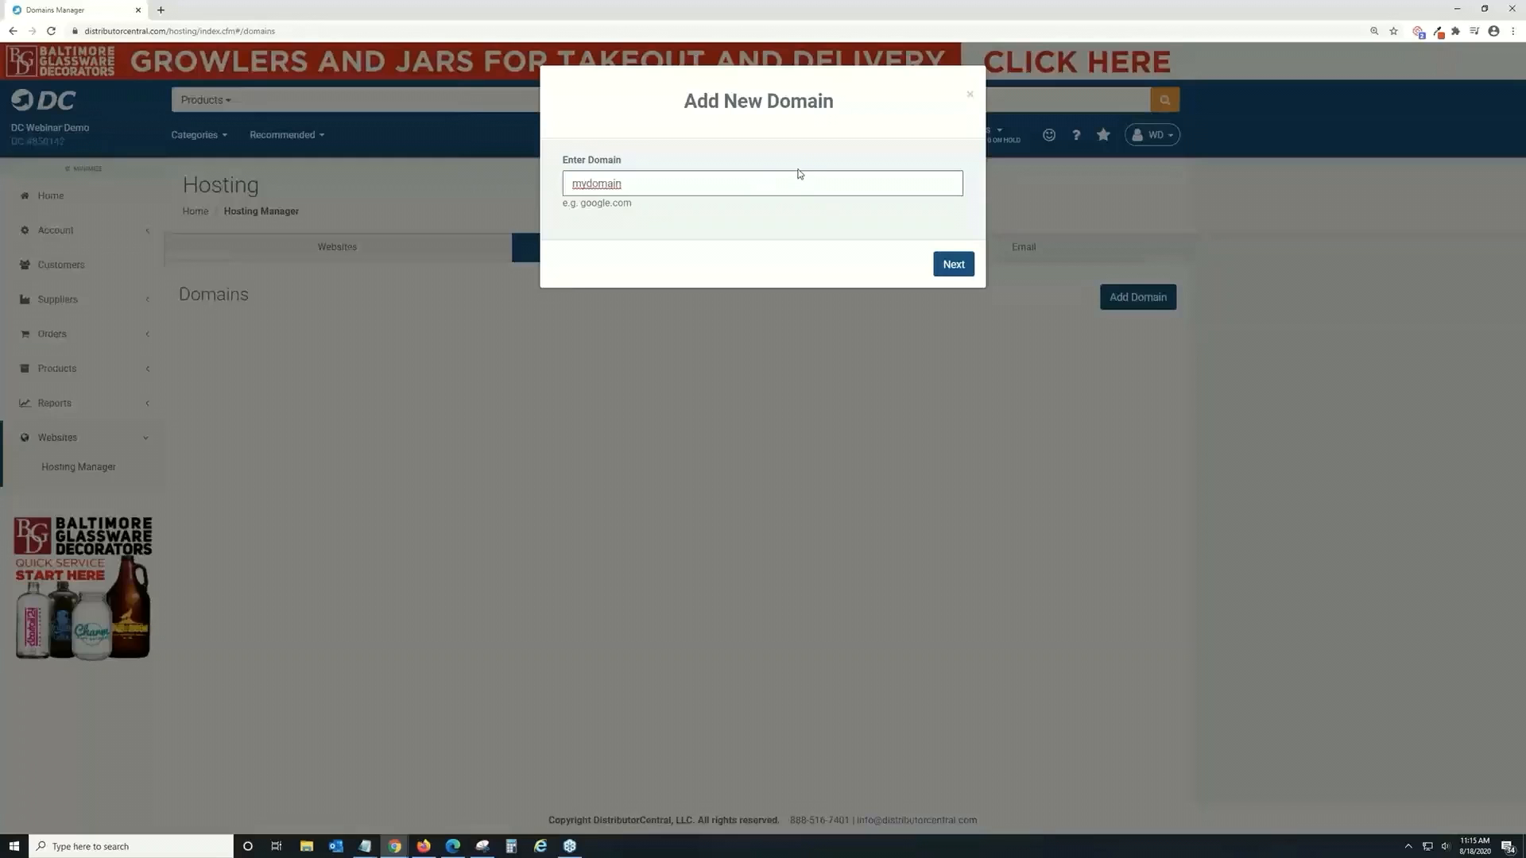
{"action": "type", "text": ".com"}
{"action": "left_click", "coordinate": [952, 270]}
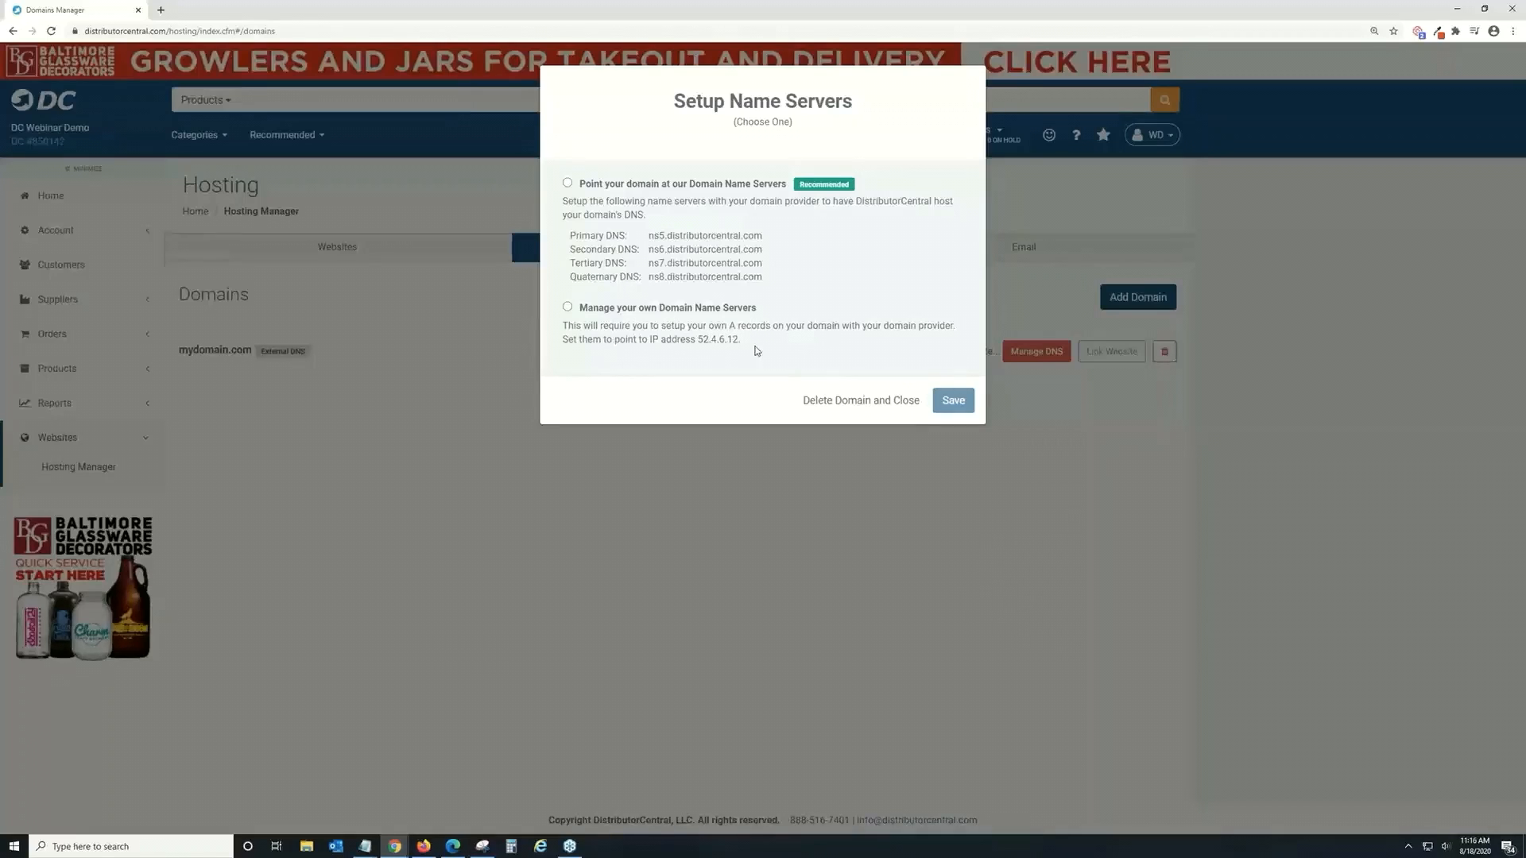
{"action": "left_click", "coordinate": [567, 308]}
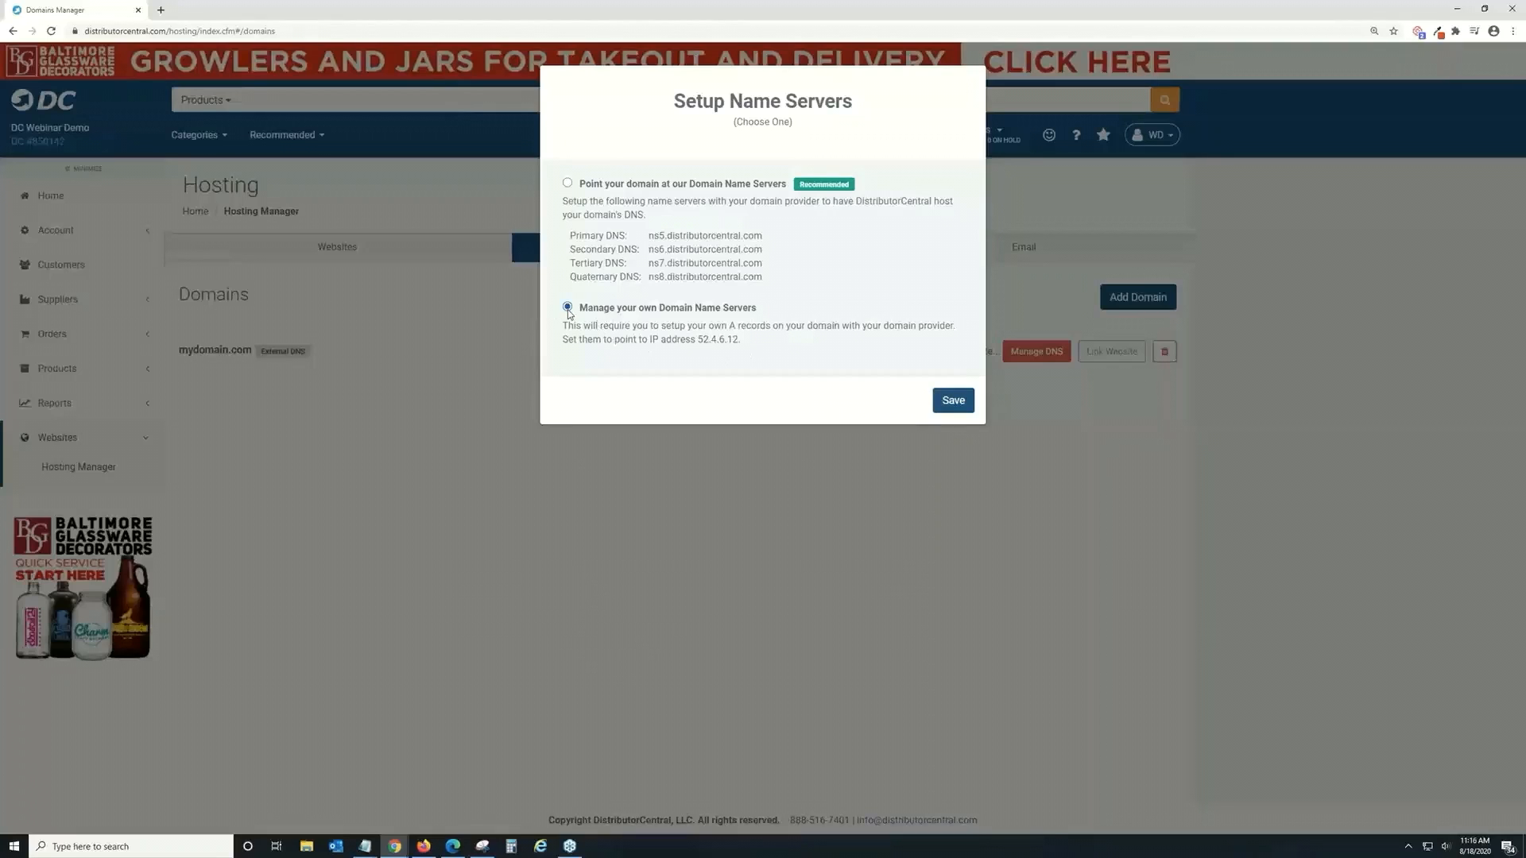
{"action": "left_click", "coordinate": [956, 402]}
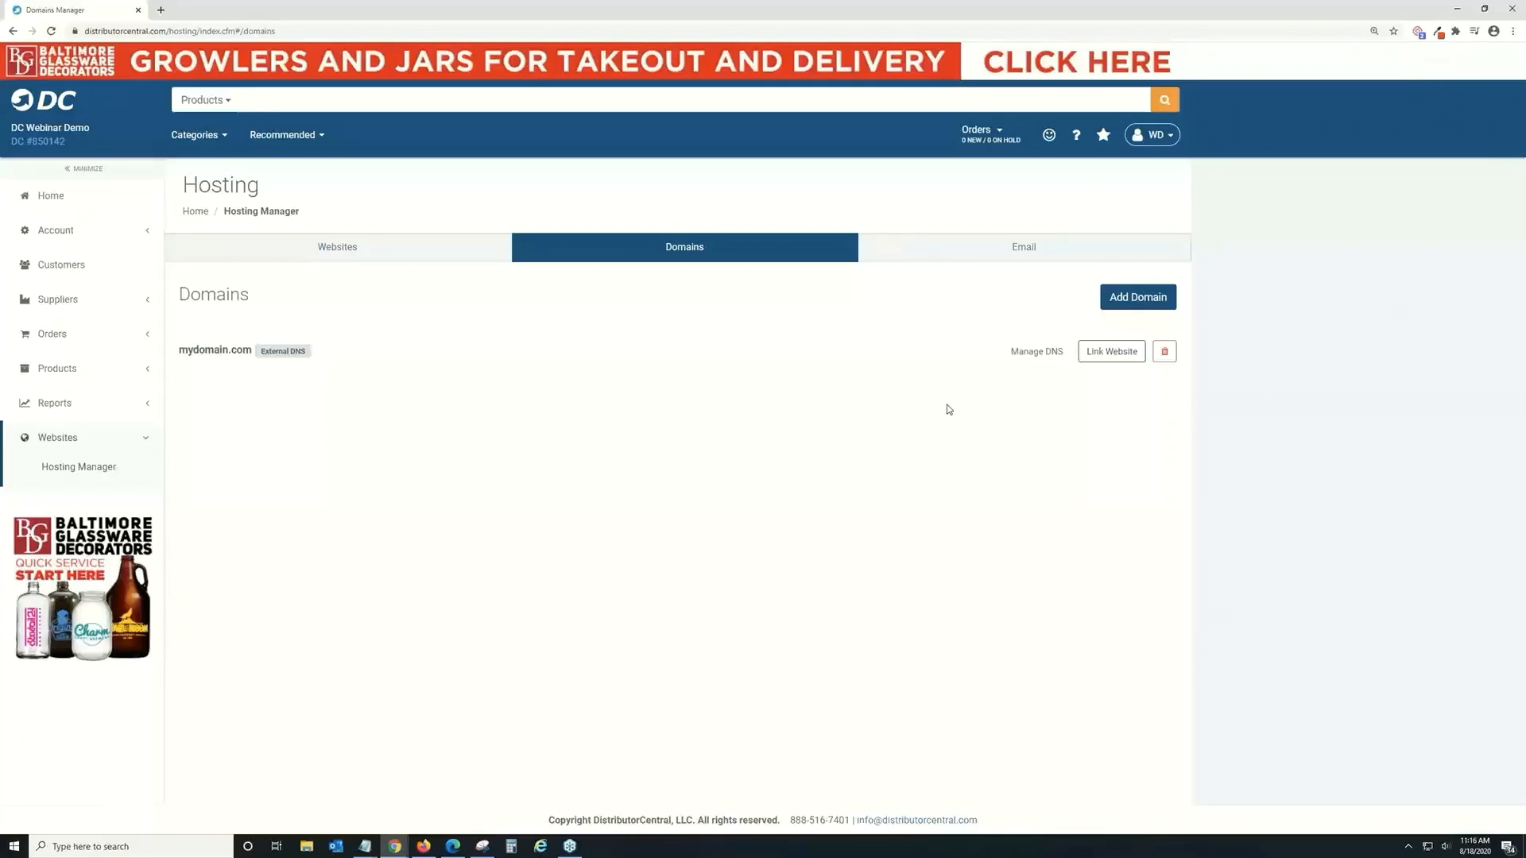
{"action": "left_click", "coordinate": [282, 249]}
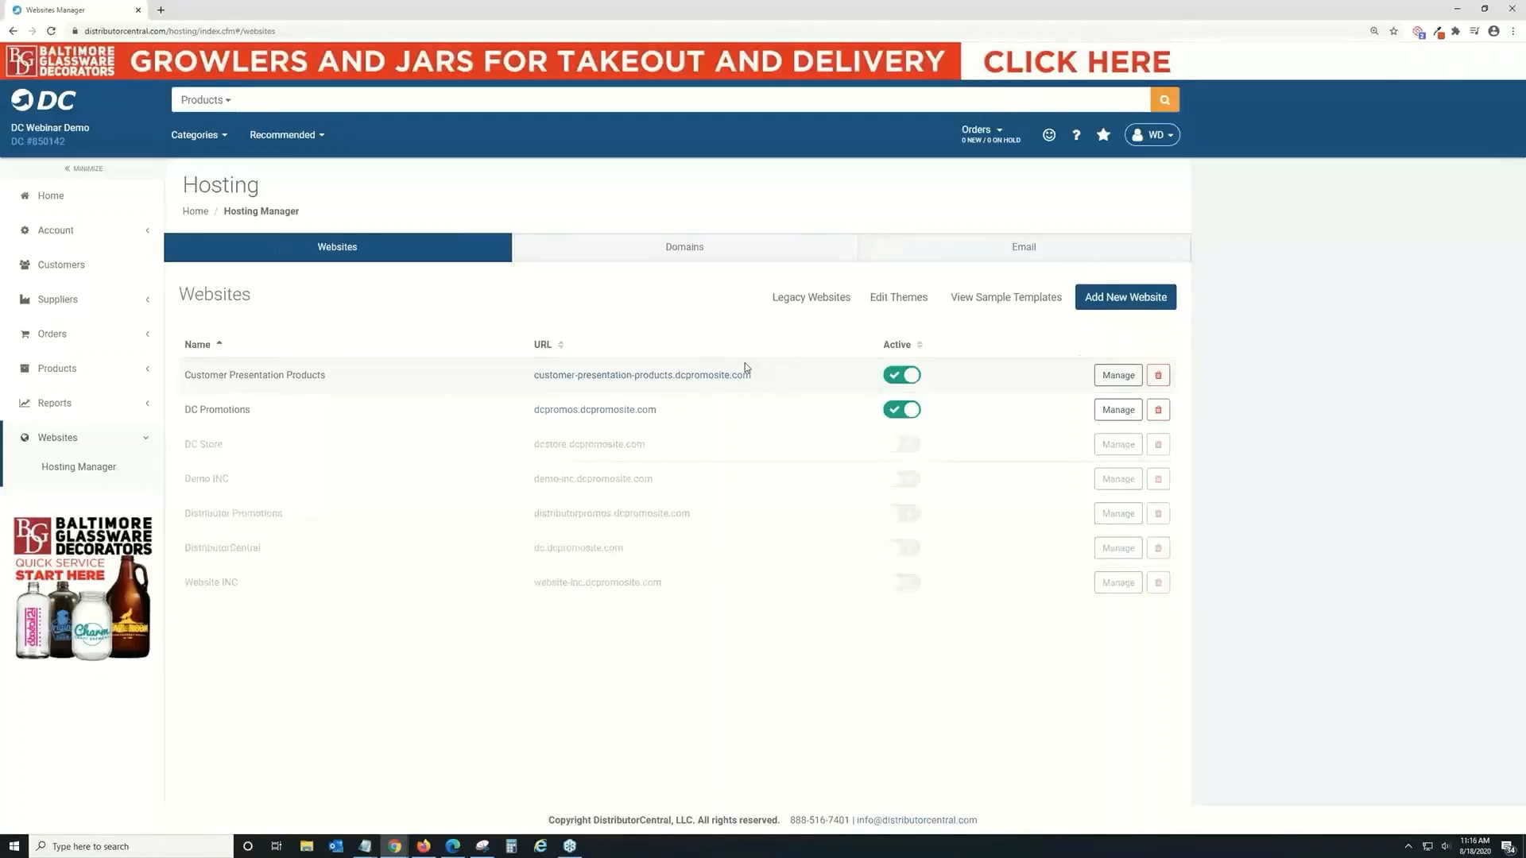
{"action": "left_click", "coordinate": [566, 256]}
{"action": "left_click", "coordinate": [426, 260]}
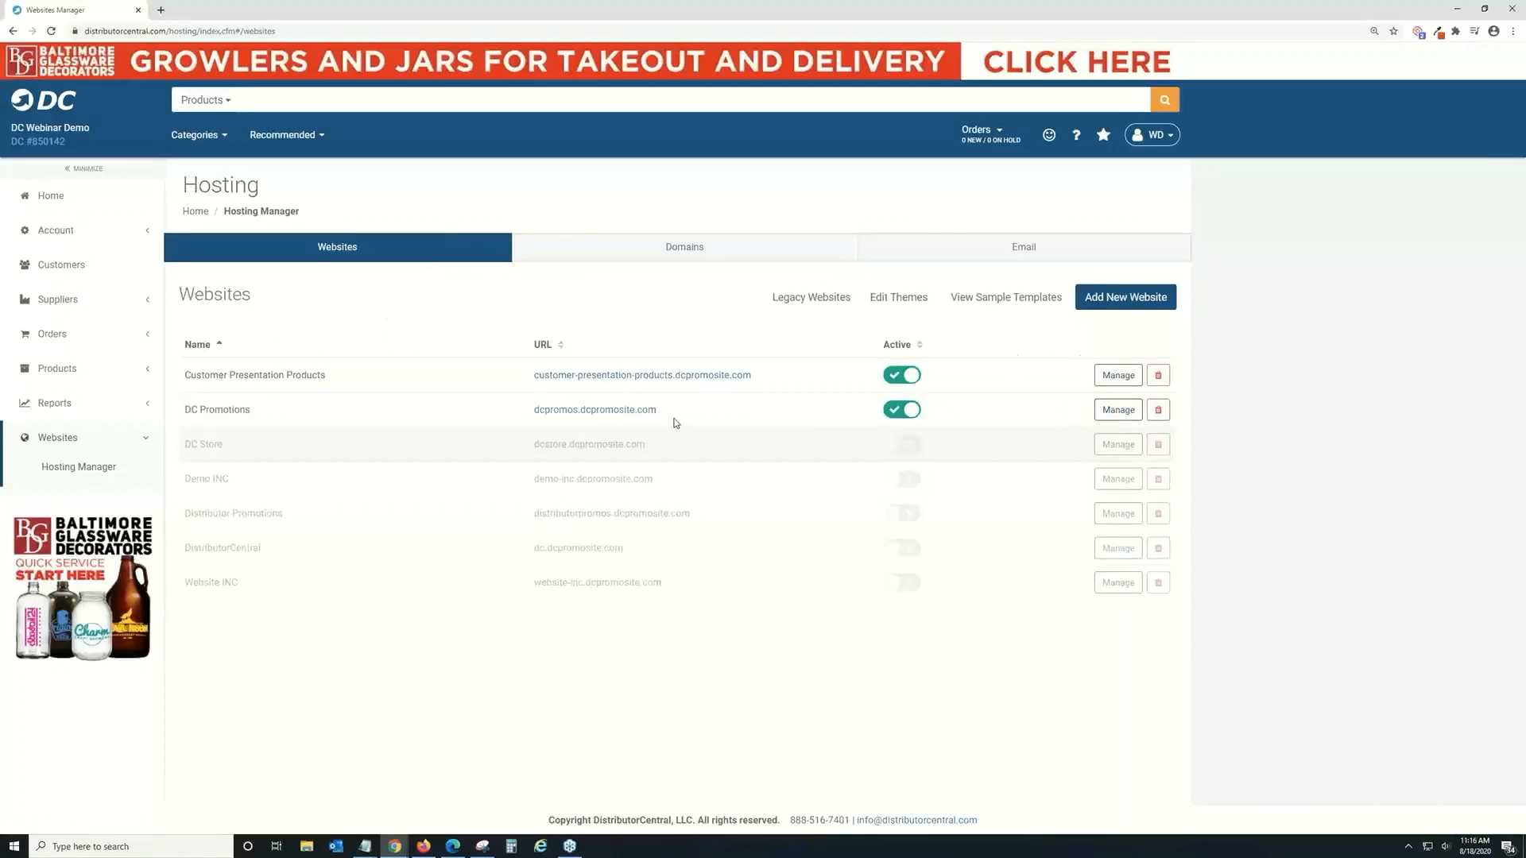
{"action": "left_click", "coordinate": [1099, 413]}
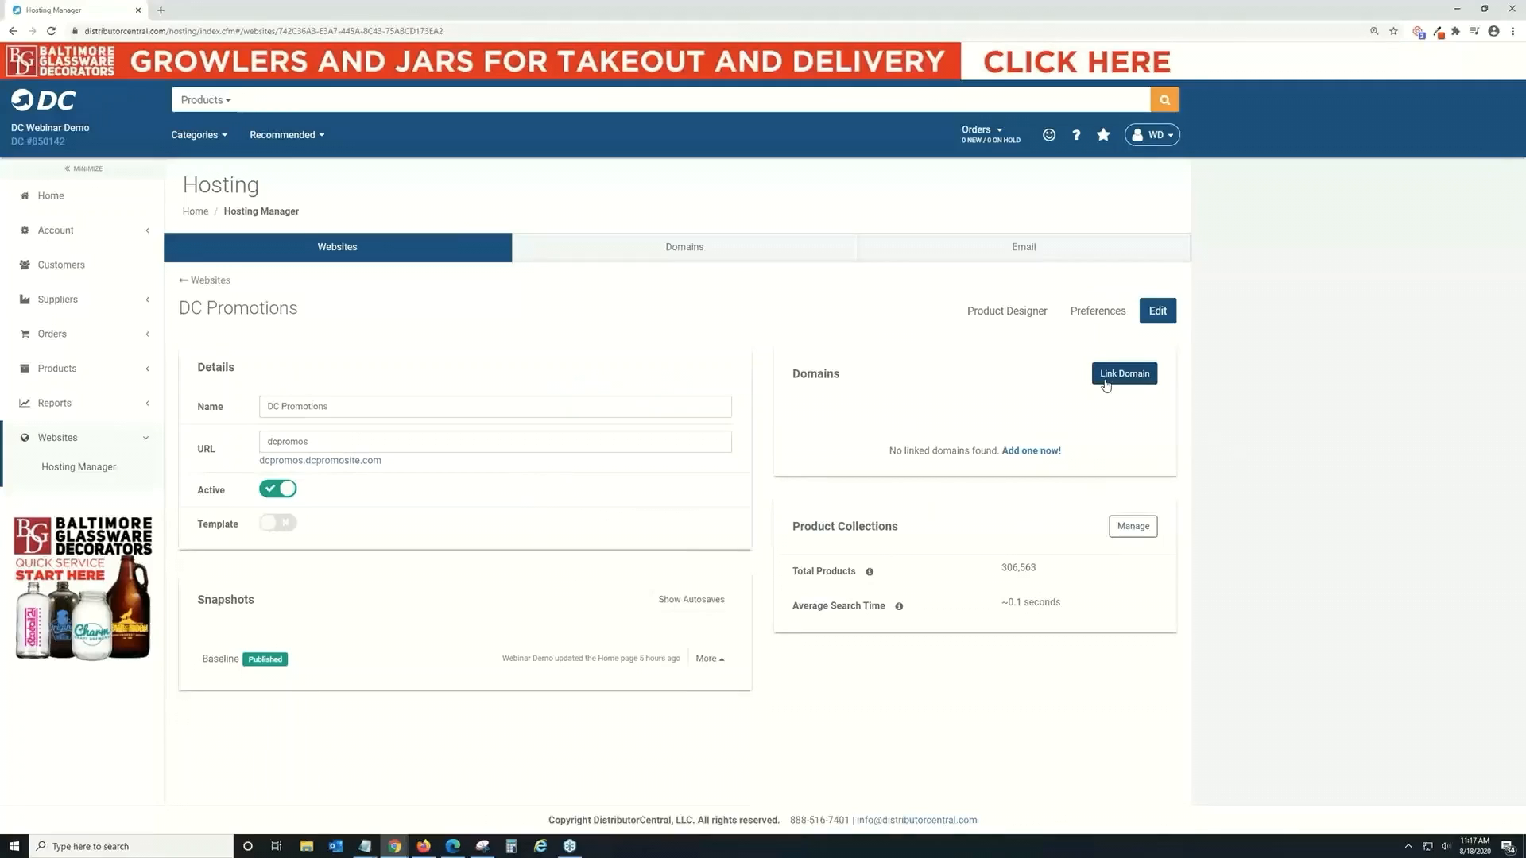
{"action": "left_click", "coordinate": [1105, 384]}
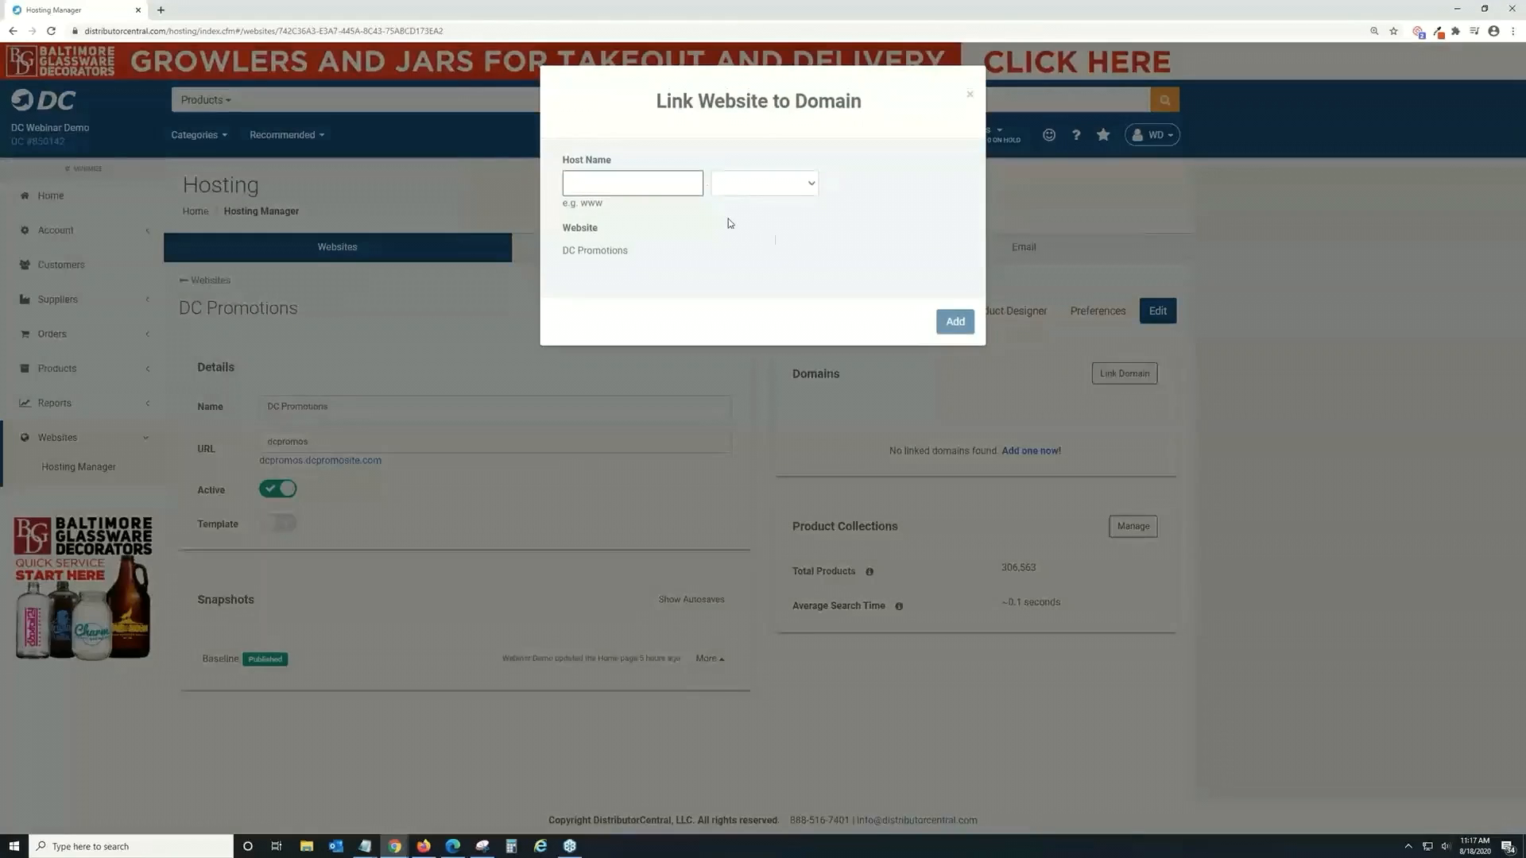
{"action": "type", "text": "www"}
{"action": "left_click", "coordinate": [763, 183]}
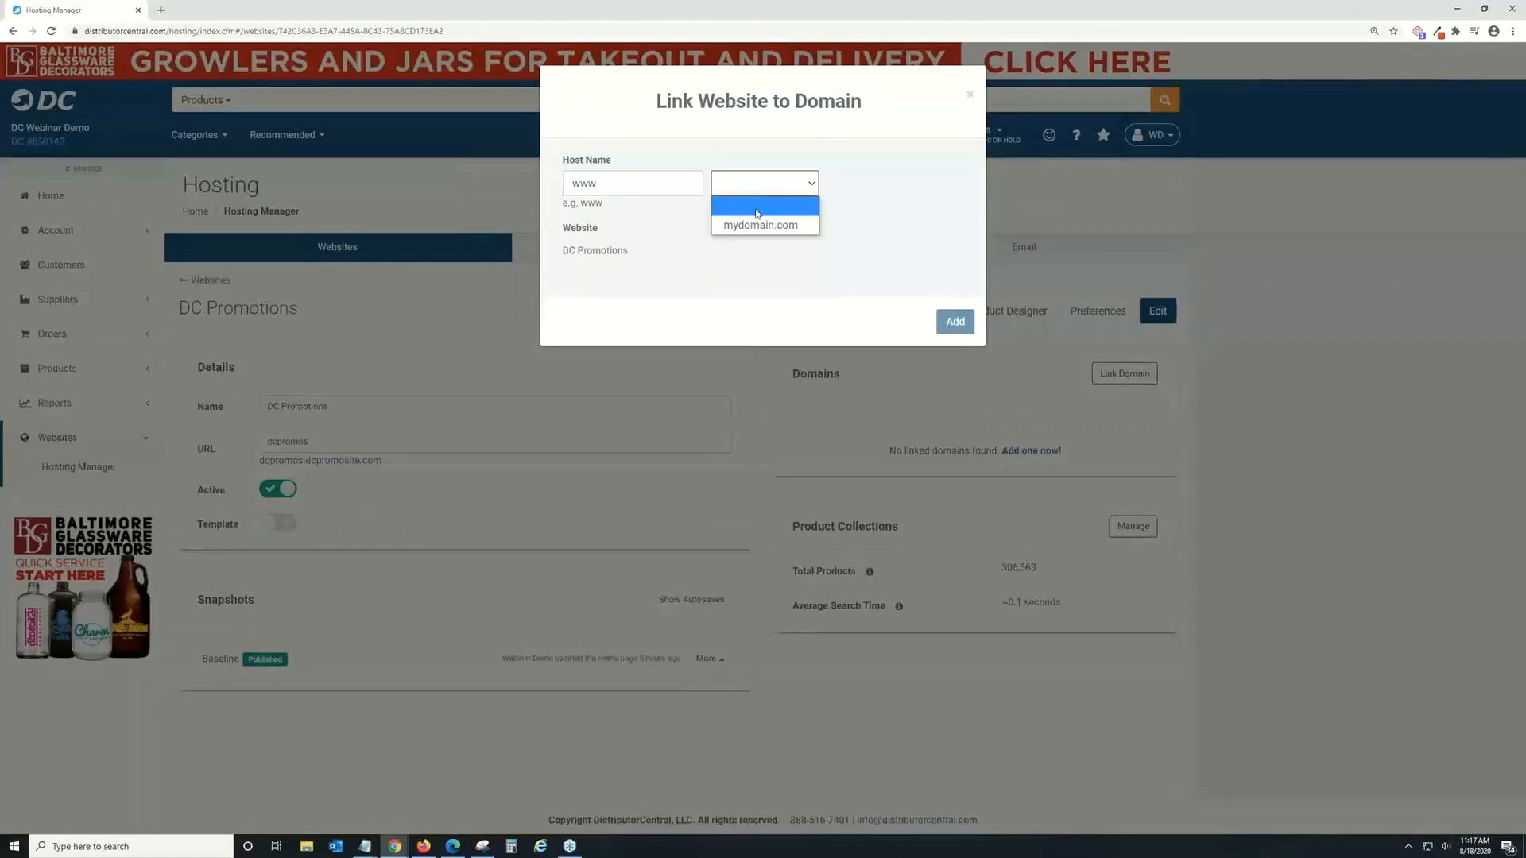
{"action": "left_click", "coordinate": [761, 226]}
{"action": "left_click", "coordinate": [955, 321]}
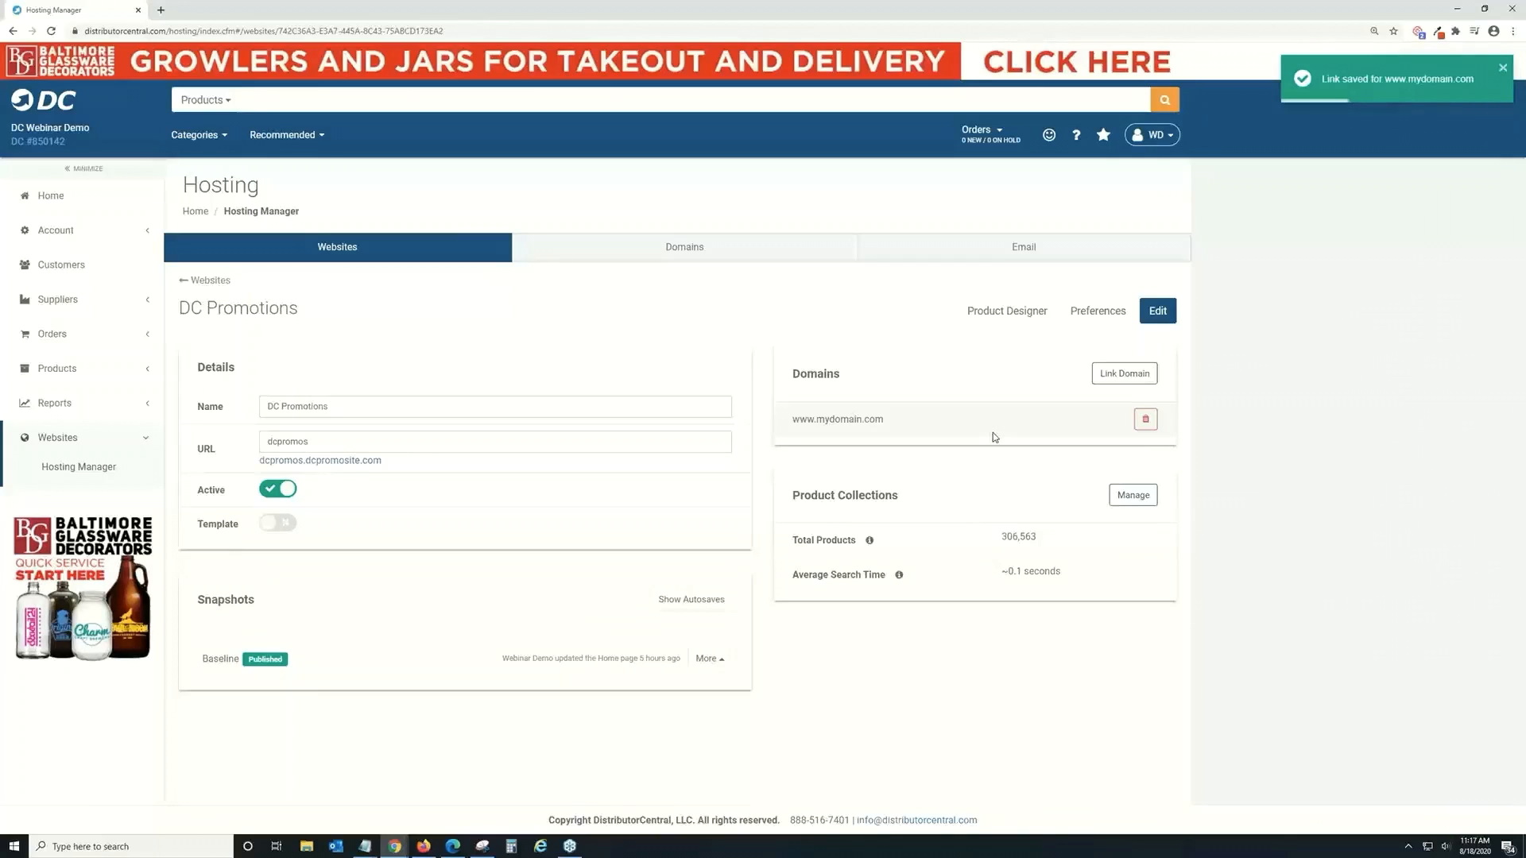
{"action": "left_click", "coordinate": [1117, 375]}
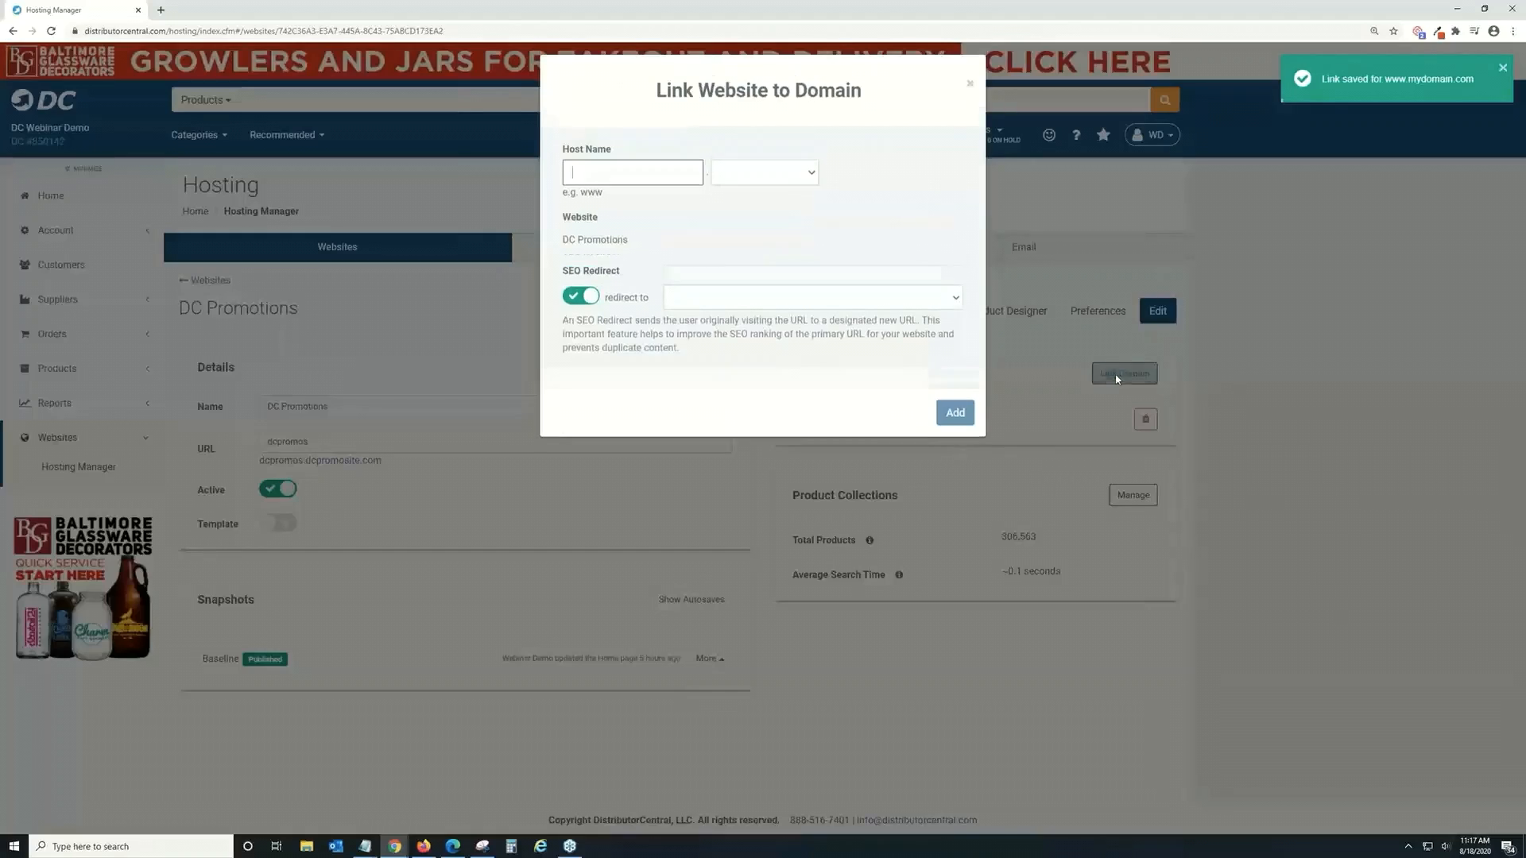
{"action": "left_click", "coordinate": [751, 191]}
{"action": "left_click", "coordinate": [761, 225]}
{"action": "left_click", "coordinate": [795, 309]}
{"action": "left_click", "coordinate": [732, 344]}
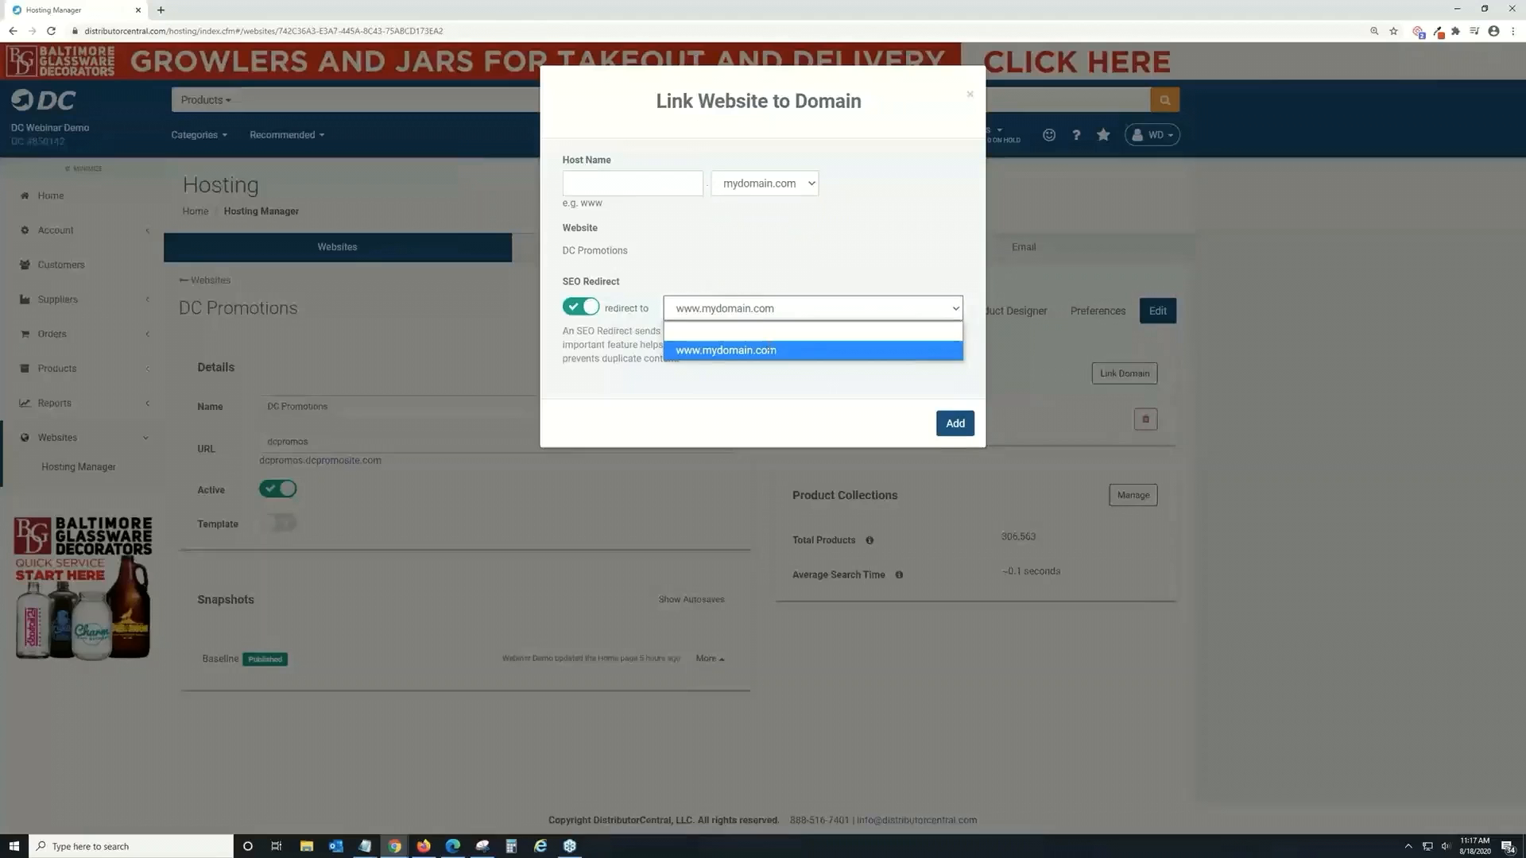
{"action": "left_click", "coordinate": [934, 427]}
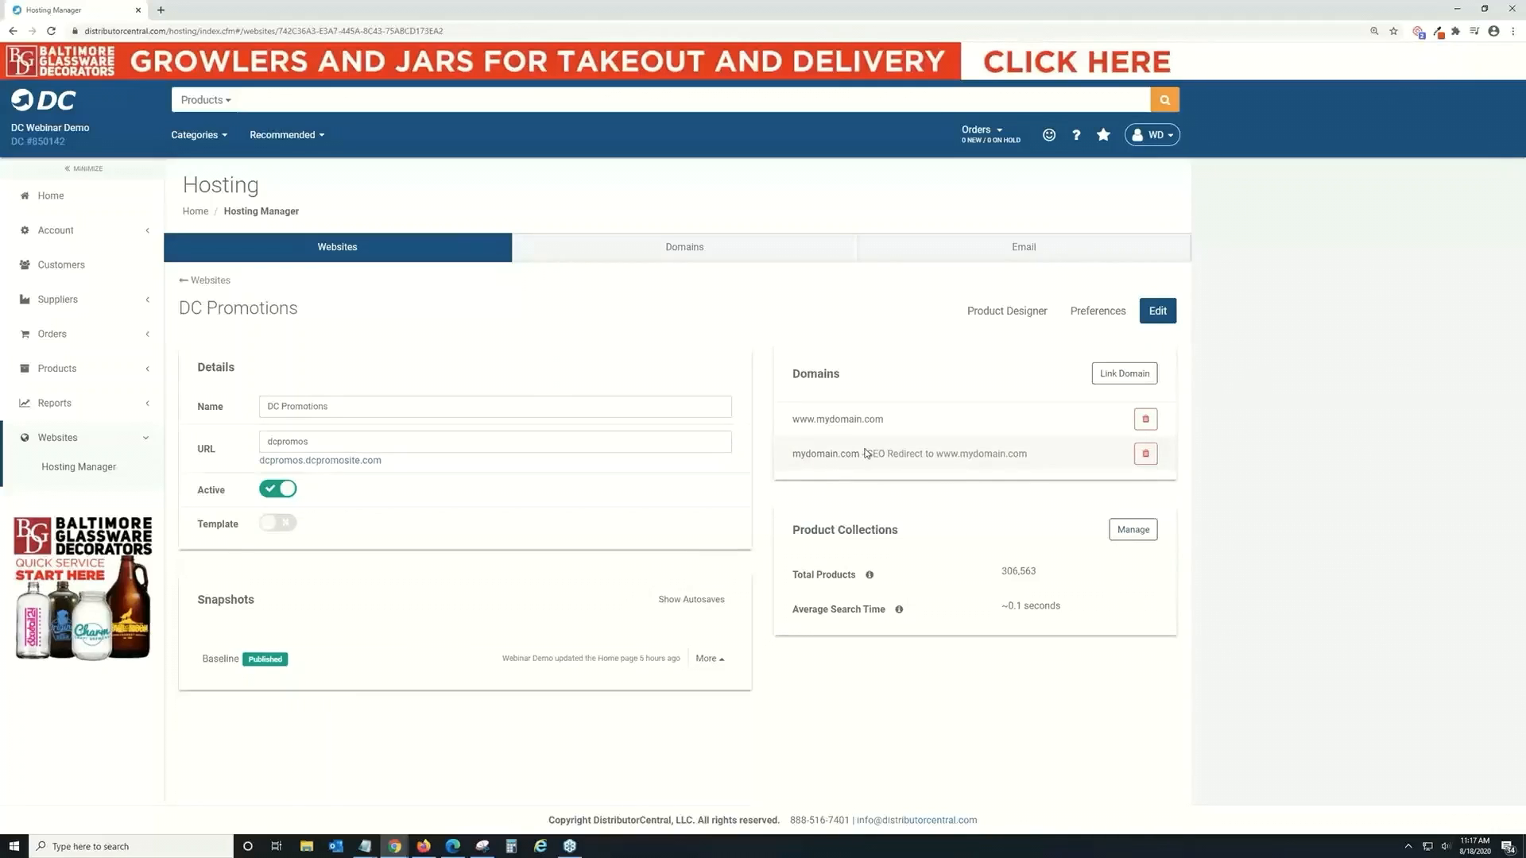
{"action": "left_click_drag", "start_coordinate": [884, 419], "coordinate": [795, 426]}
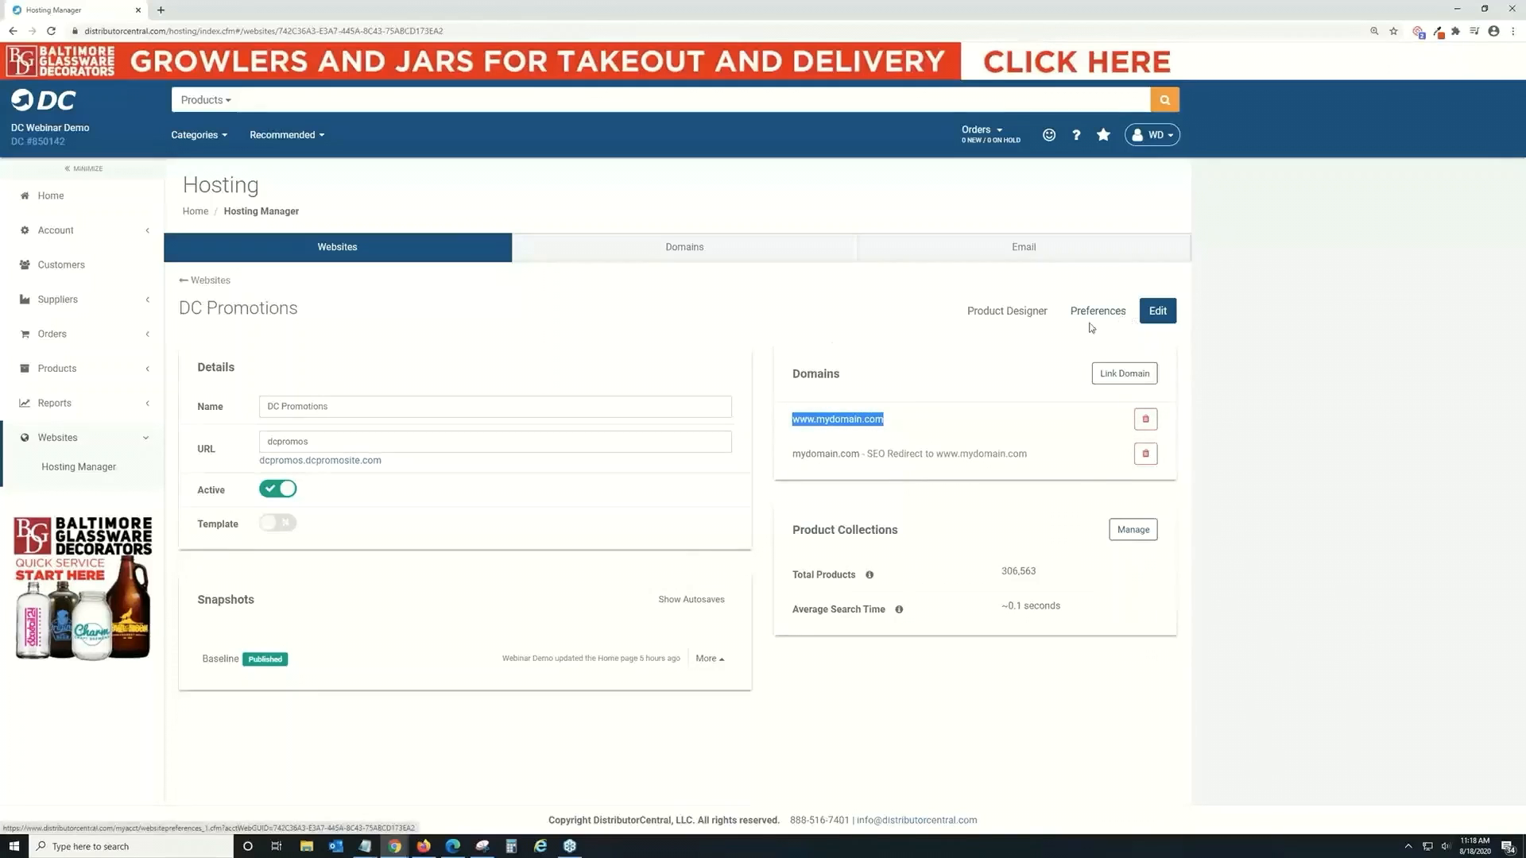
Step: Return to the DC Promotions website's details by way of the home page and open the site's preferences
{"action": "left_click", "coordinate": [62, 204]}
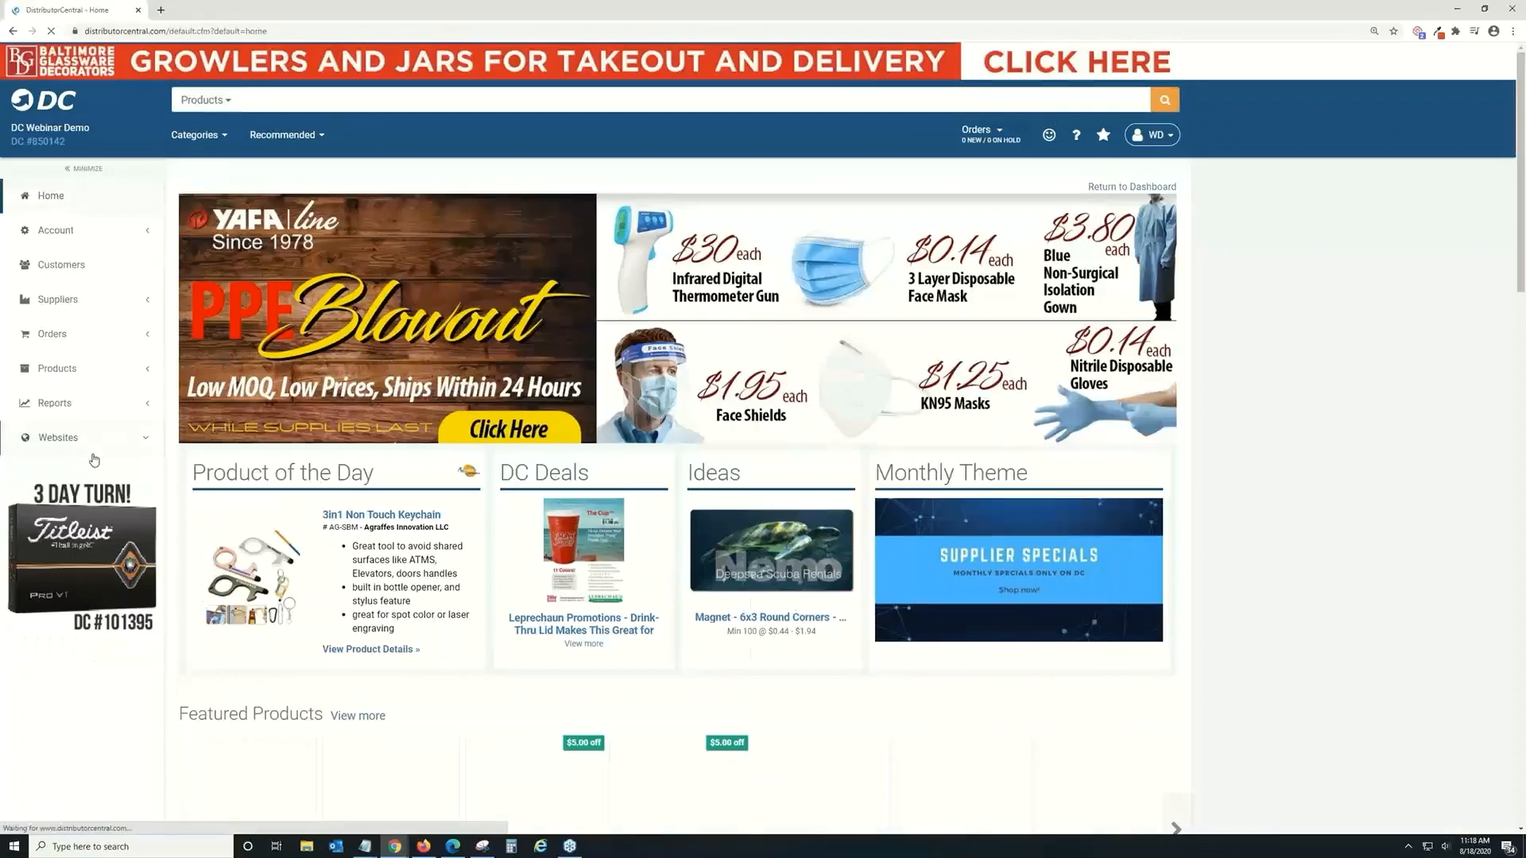
{"action": "left_click", "coordinate": [93, 441]}
{"action": "left_click", "coordinate": [135, 482]}
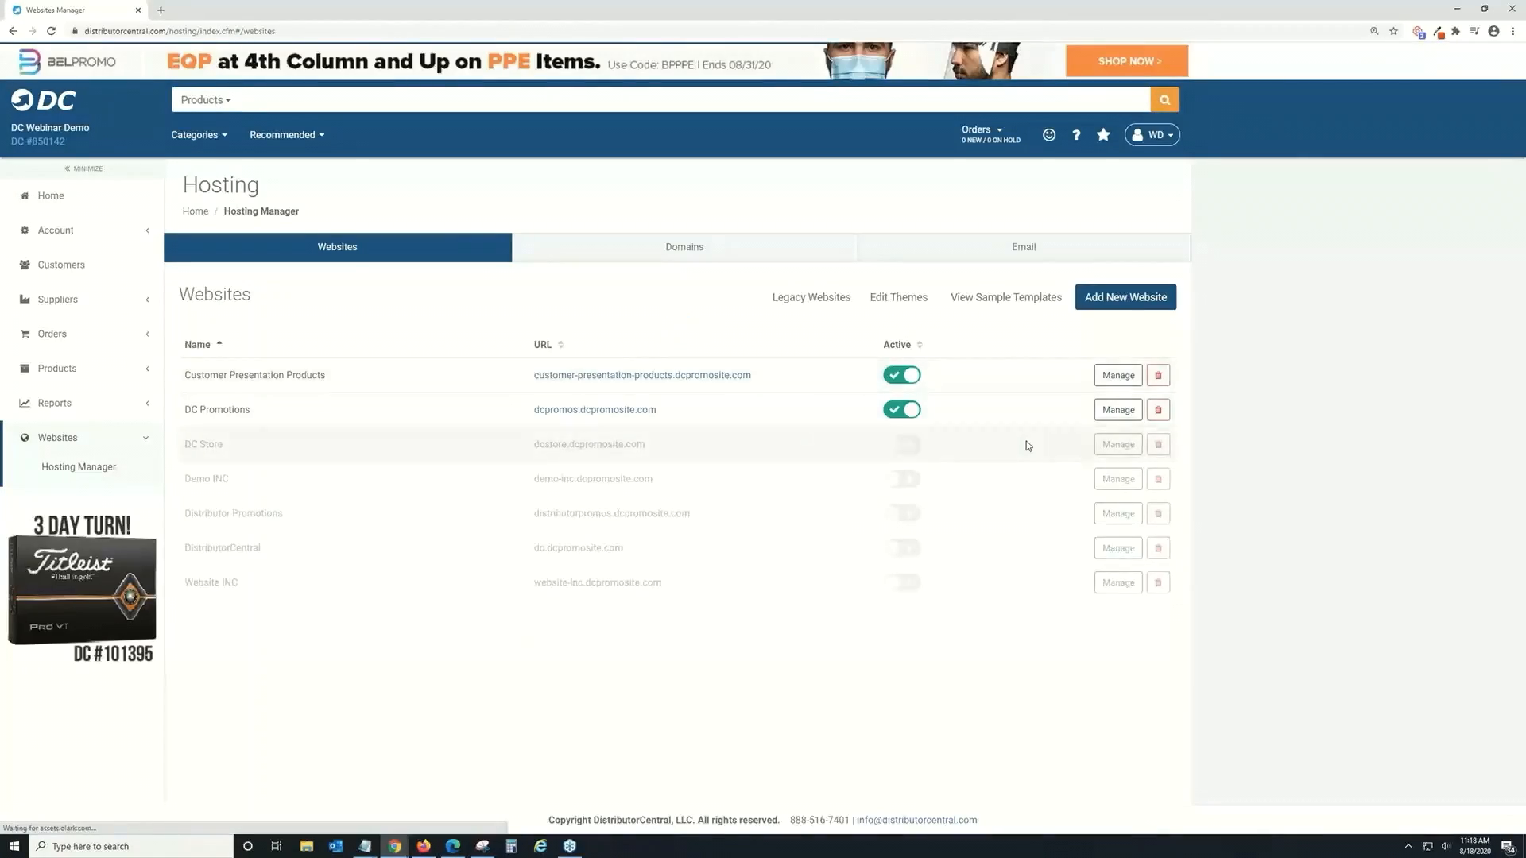
{"action": "left_click", "coordinate": [1115, 410]}
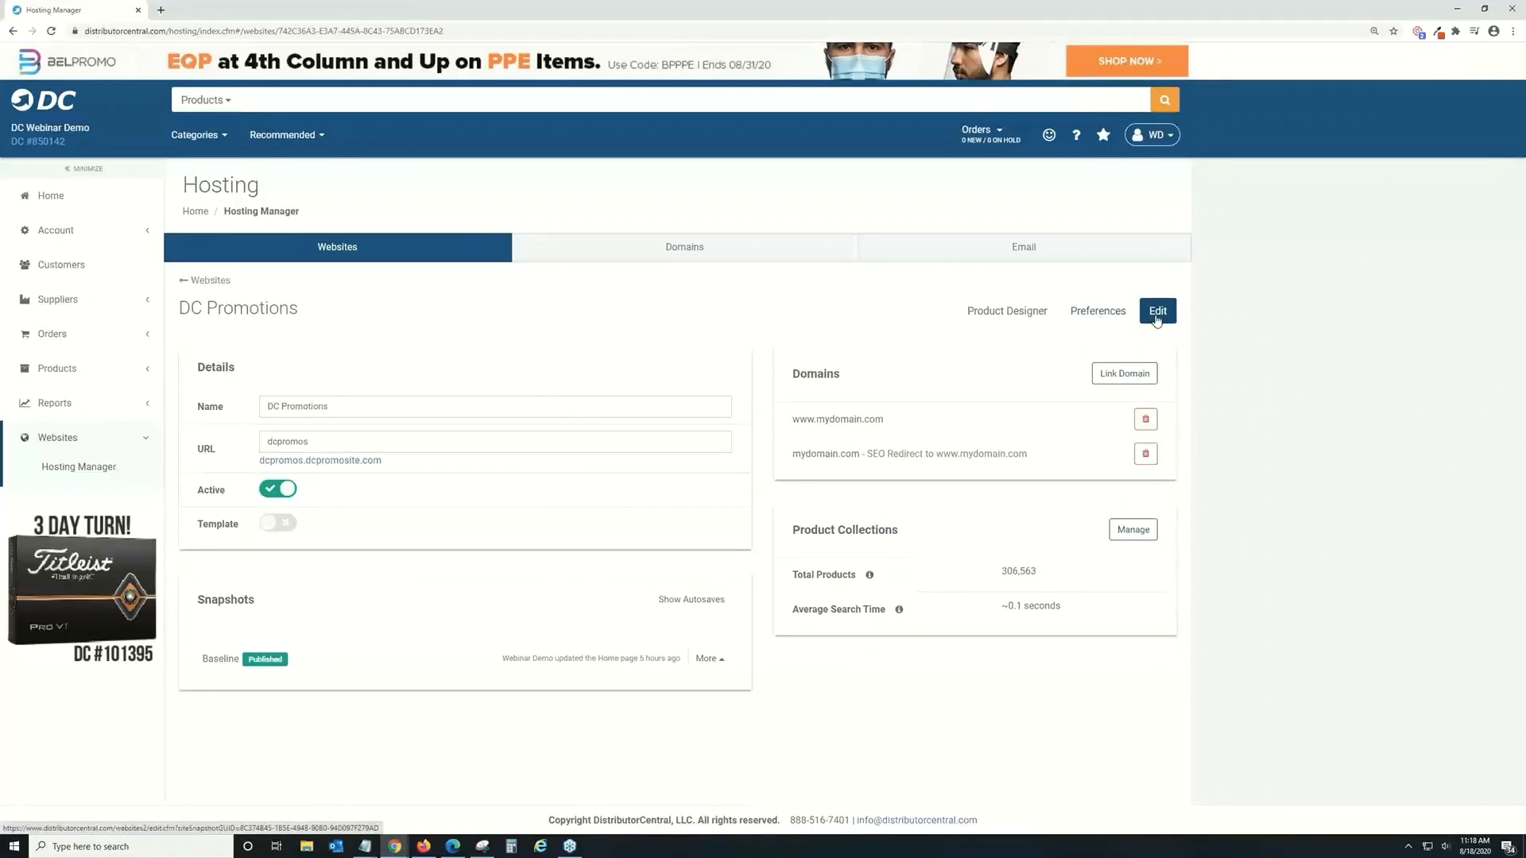
{"action": "left_click", "coordinate": [1109, 315]}
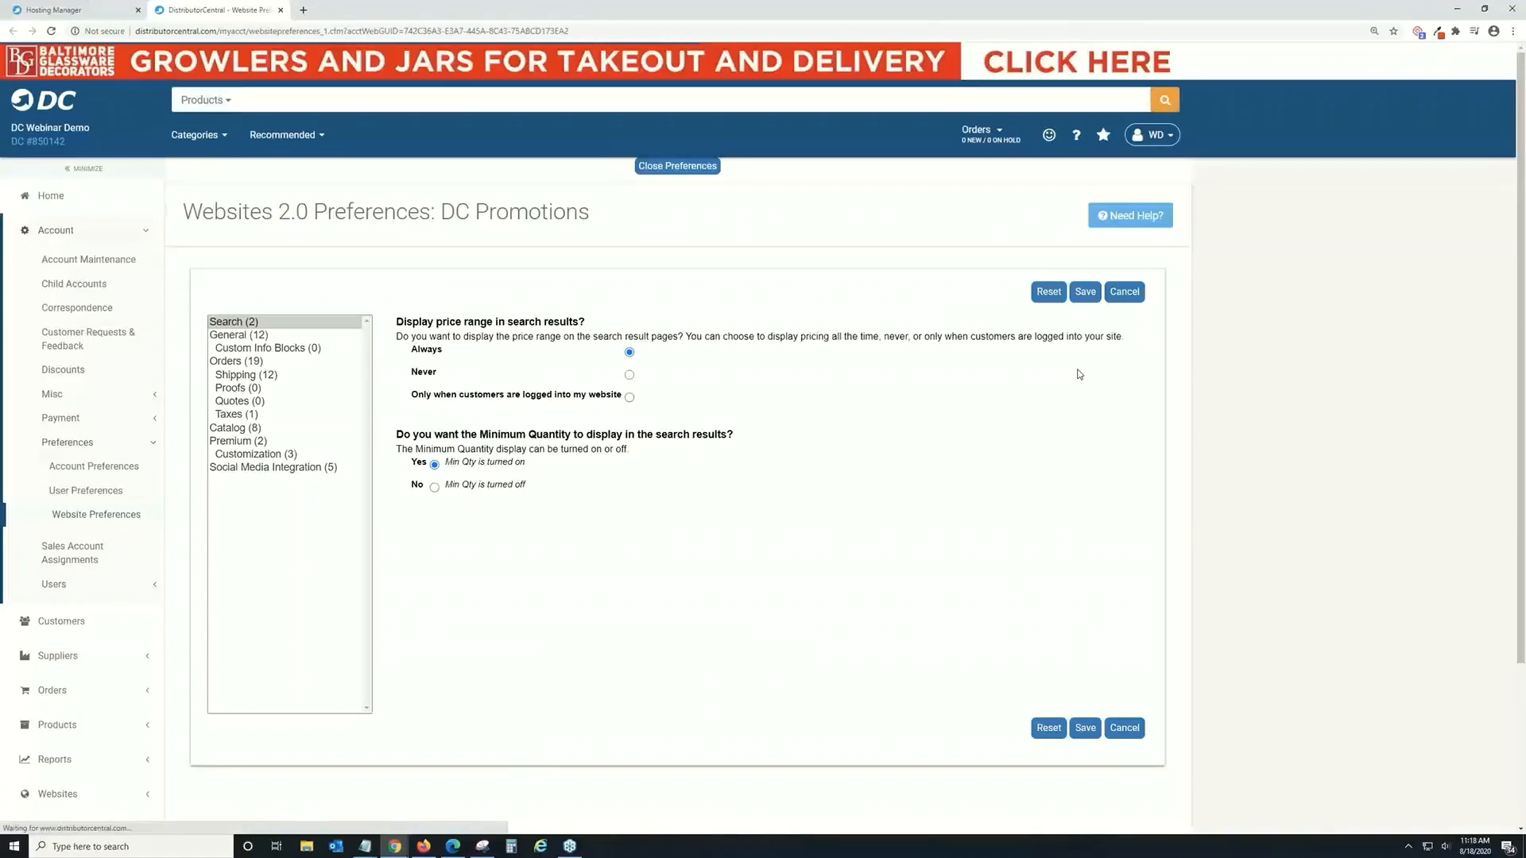
Step: Examine the General, Orders and Catalog preferences, including the order button display setting, and close the preferences
{"action": "left_click", "coordinate": [229, 337]}
{"action": "scroll", "coordinate": [507, 345], "scroll_direction": "down", "scroll_amount": 2}
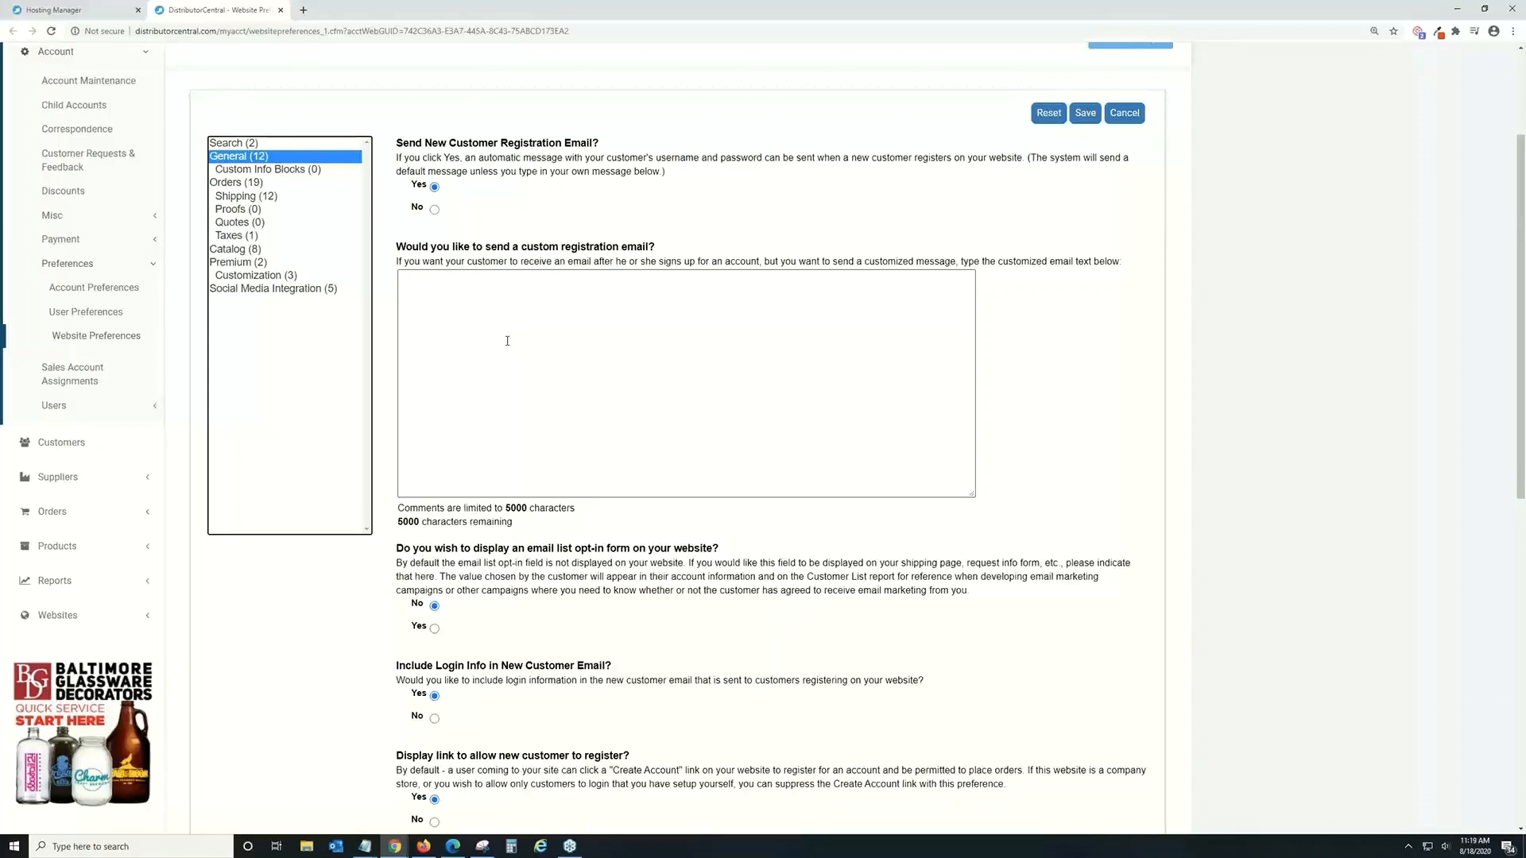
{"action": "left_click", "coordinate": [279, 185]}
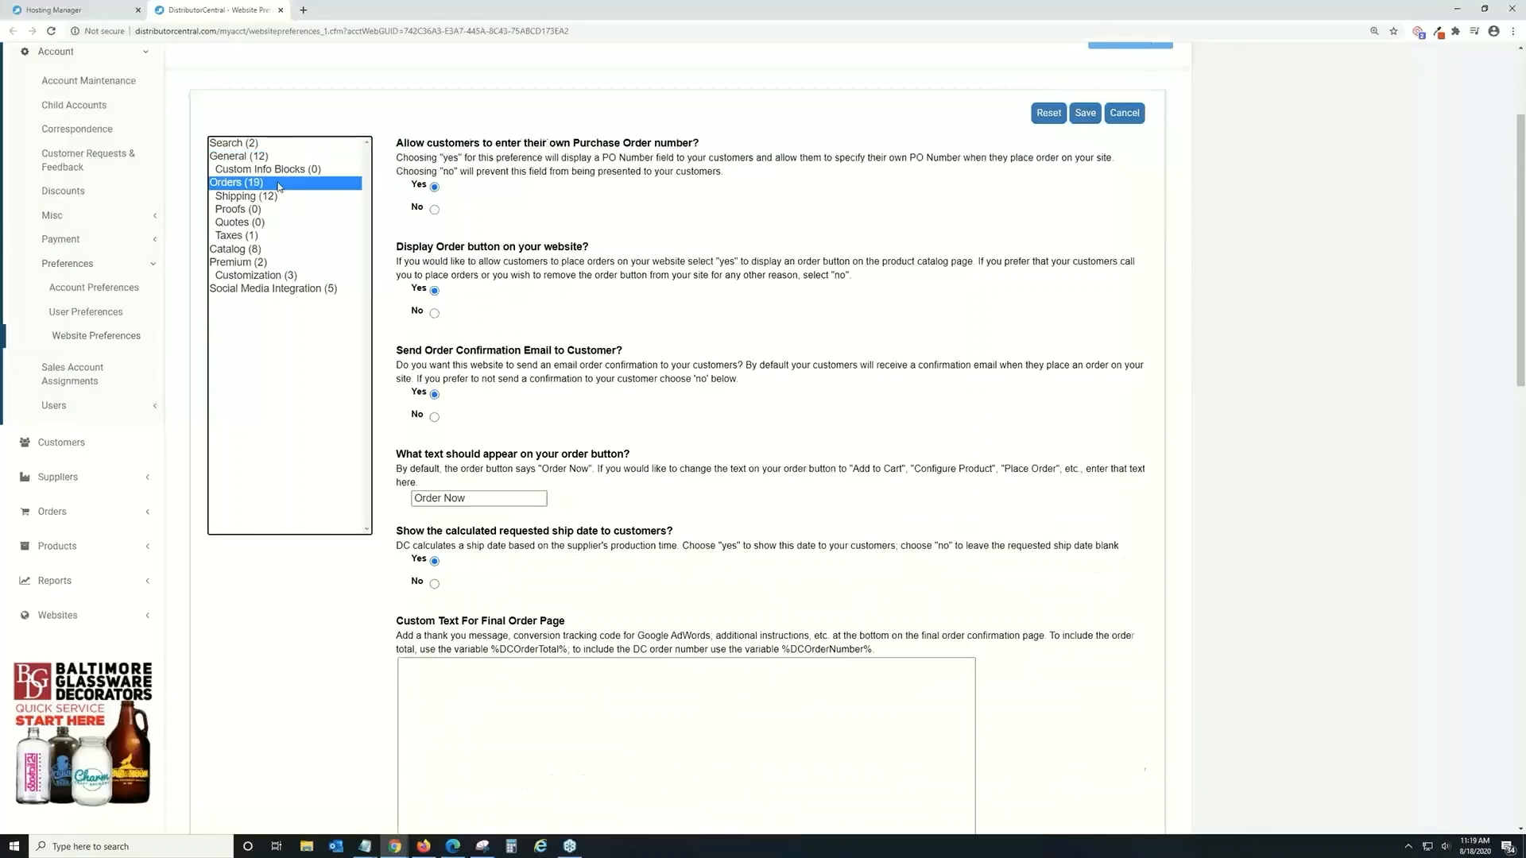
{"action": "left_click", "coordinate": [398, 244]}
{"action": "left_click_drag", "start_coordinate": [398, 244], "coordinate": [595, 252]}
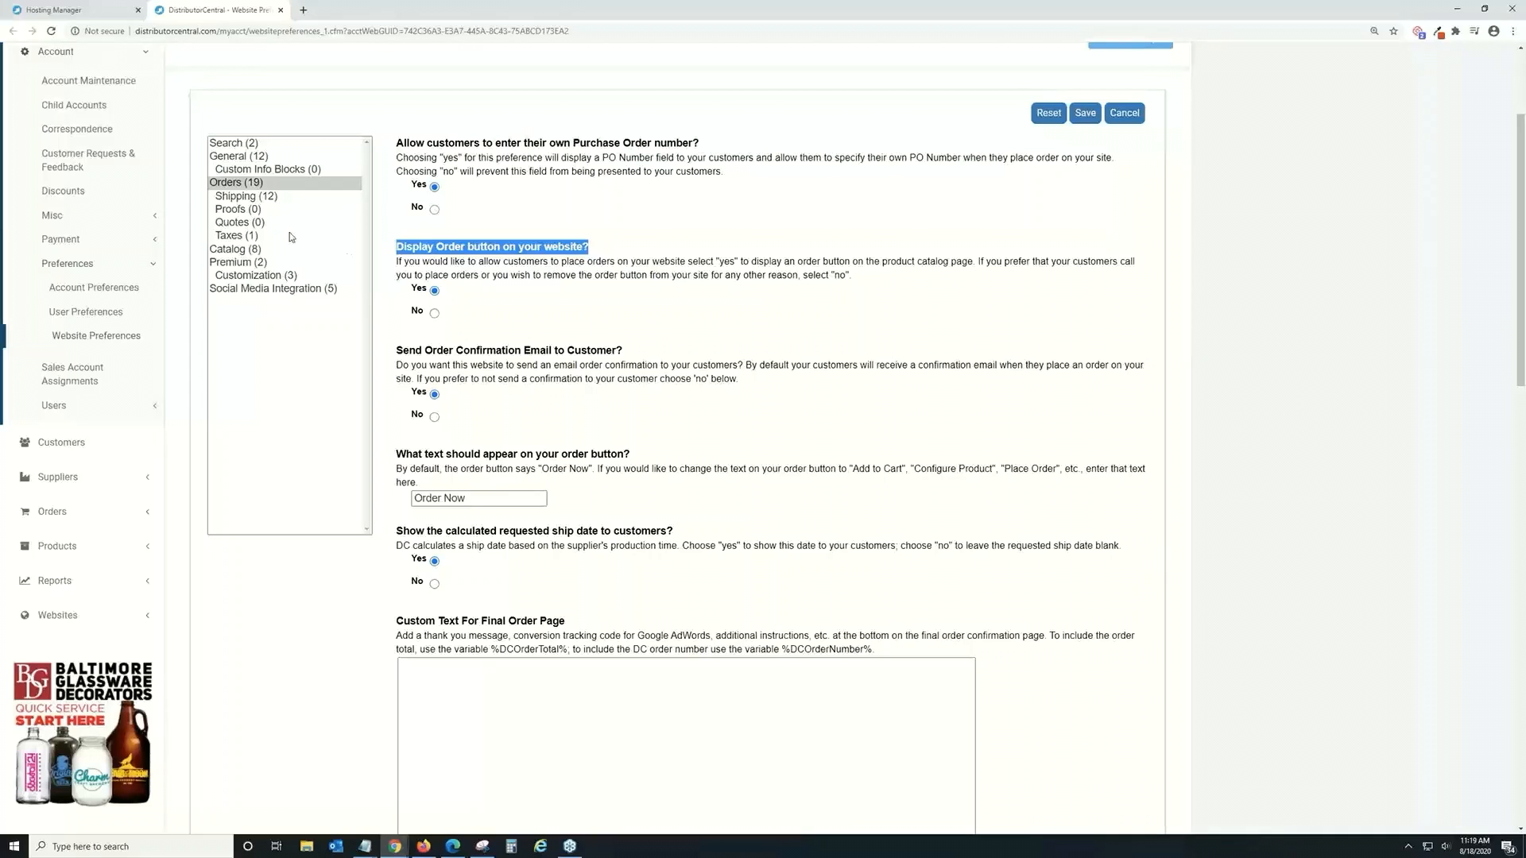
{"action": "left_click", "coordinate": [270, 250]}
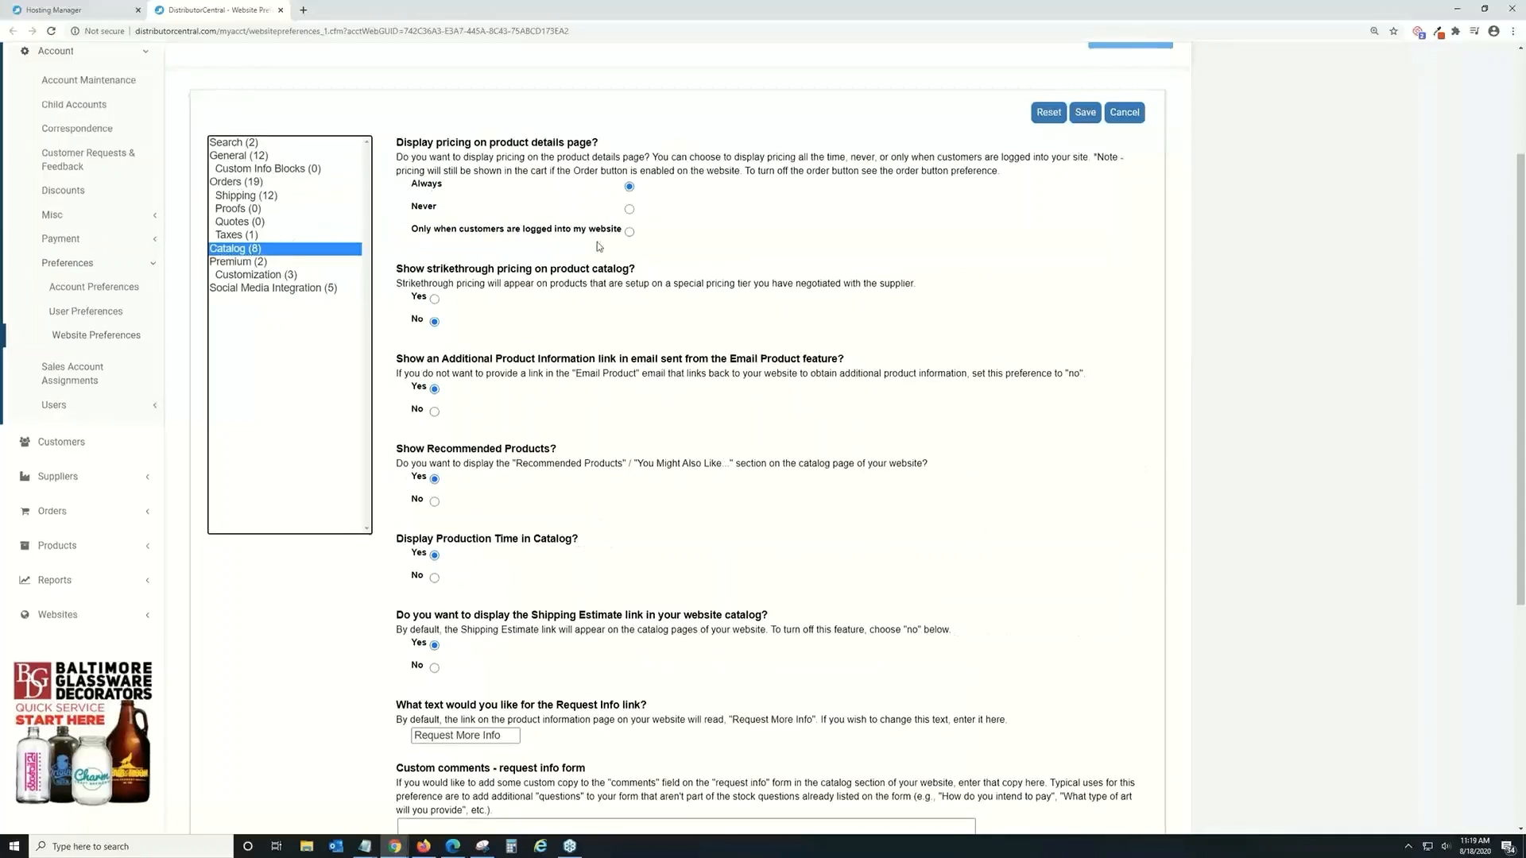
{"action": "scroll", "coordinate": [597, 241], "scroll_direction": "down", "scroll_amount": 4}
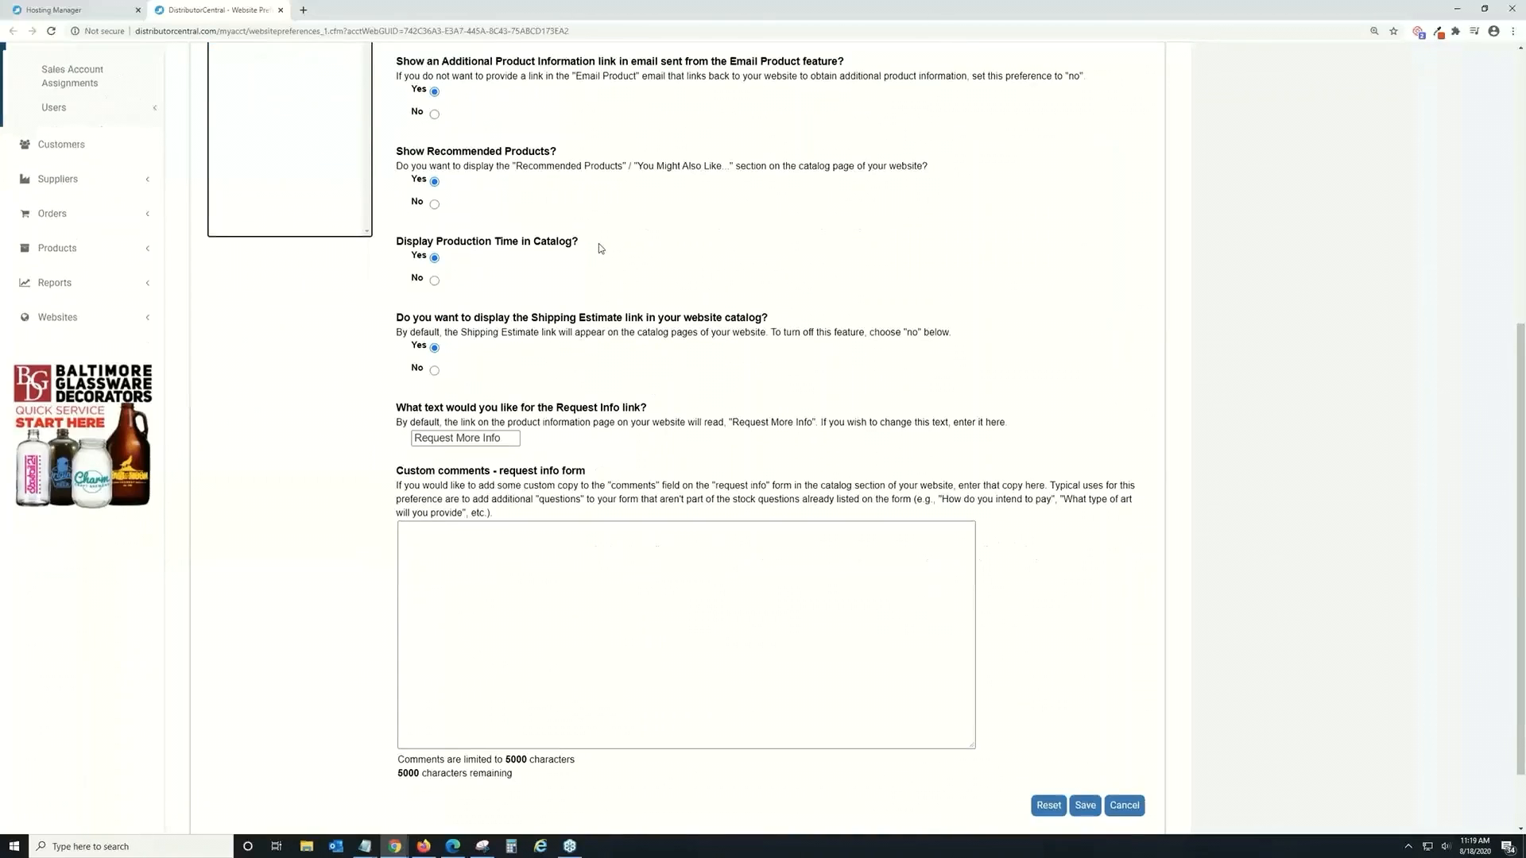
{"action": "scroll", "coordinate": [600, 248], "scroll_direction": "up", "scroll_amount": 5}
{"action": "scroll", "coordinate": [599, 248], "scroll_direction": "up", "scroll_amount": 1}
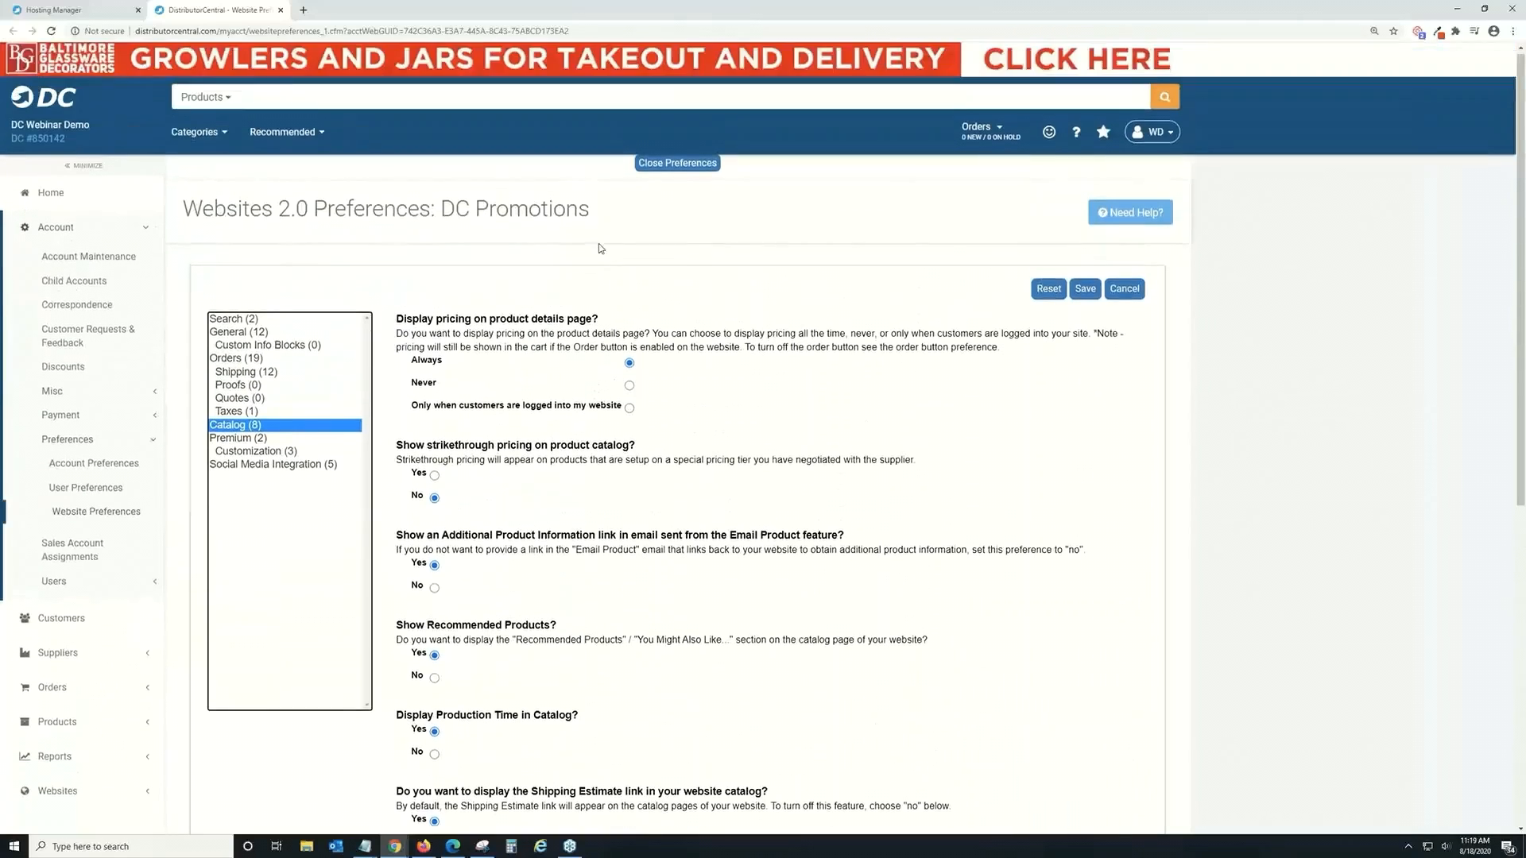
{"action": "left_click", "coordinate": [690, 168]}
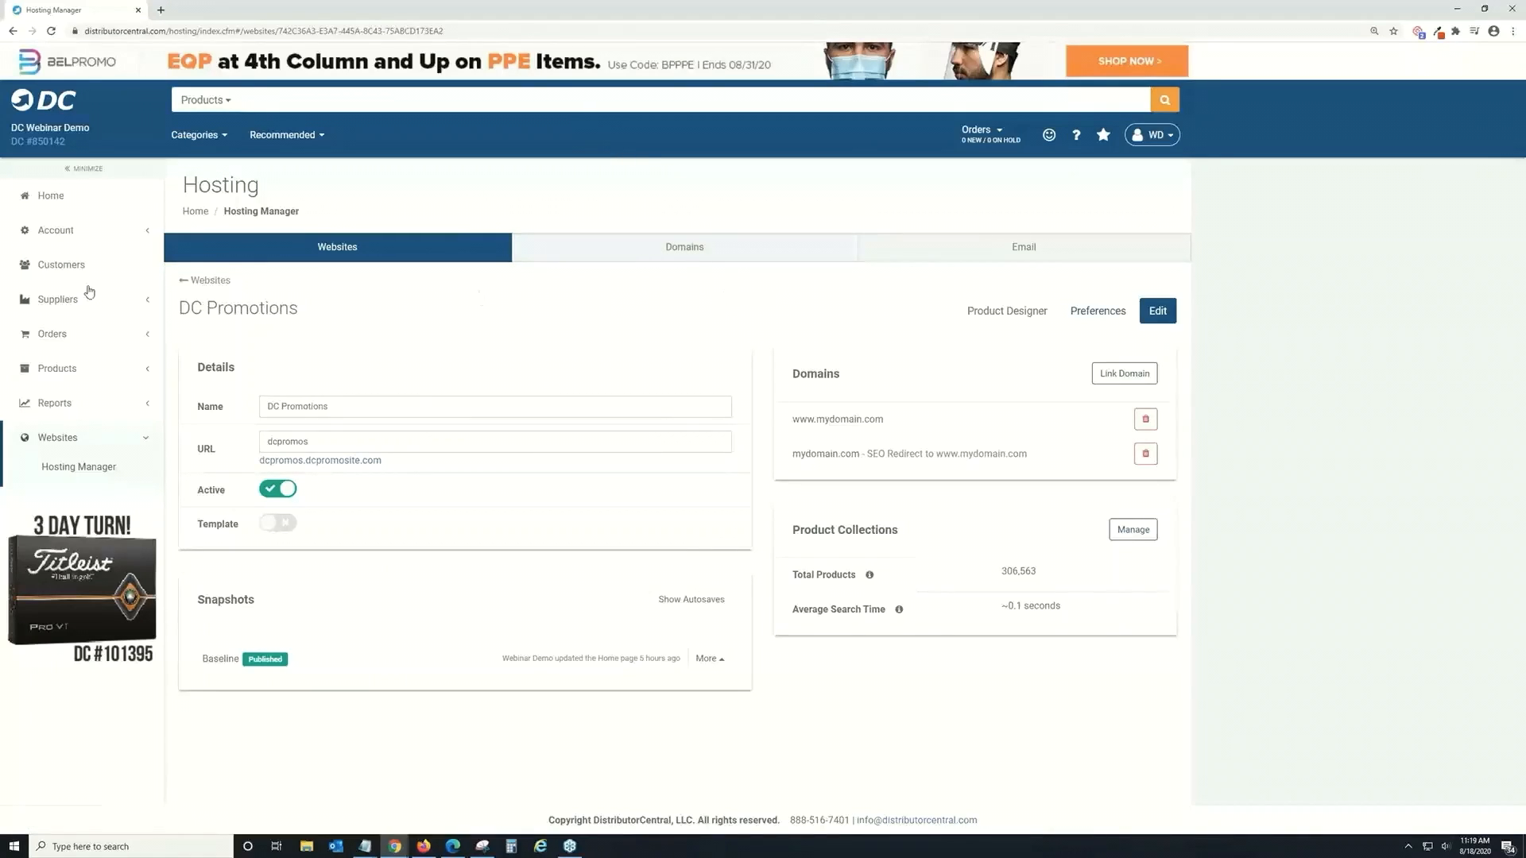
Step: Open the account's payment setup and look through the available payment types
{"action": "left_click", "coordinate": [79, 235]}
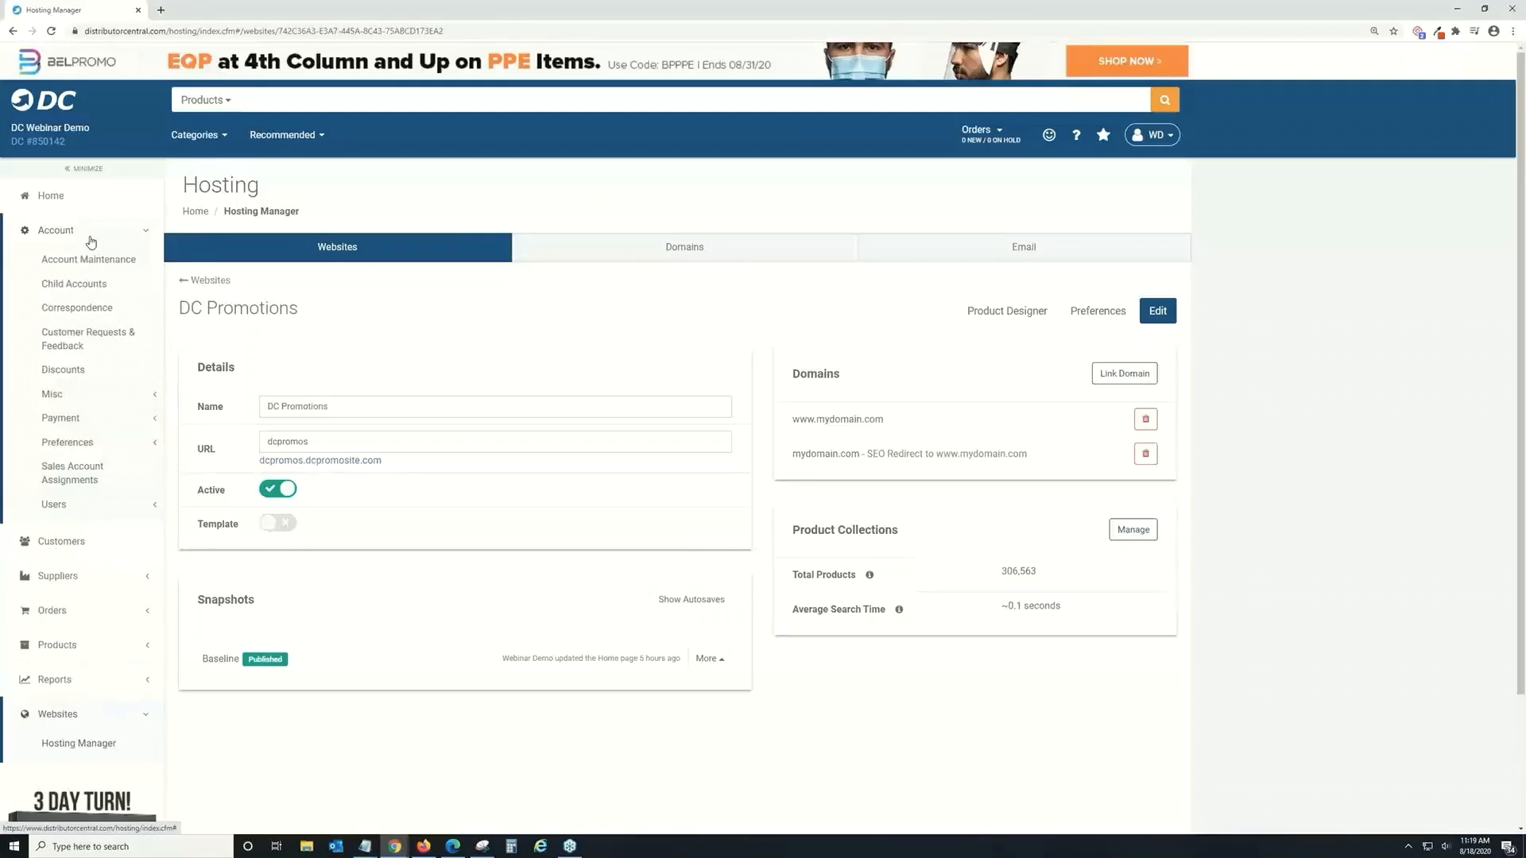
{"action": "left_click", "coordinate": [88, 240]}
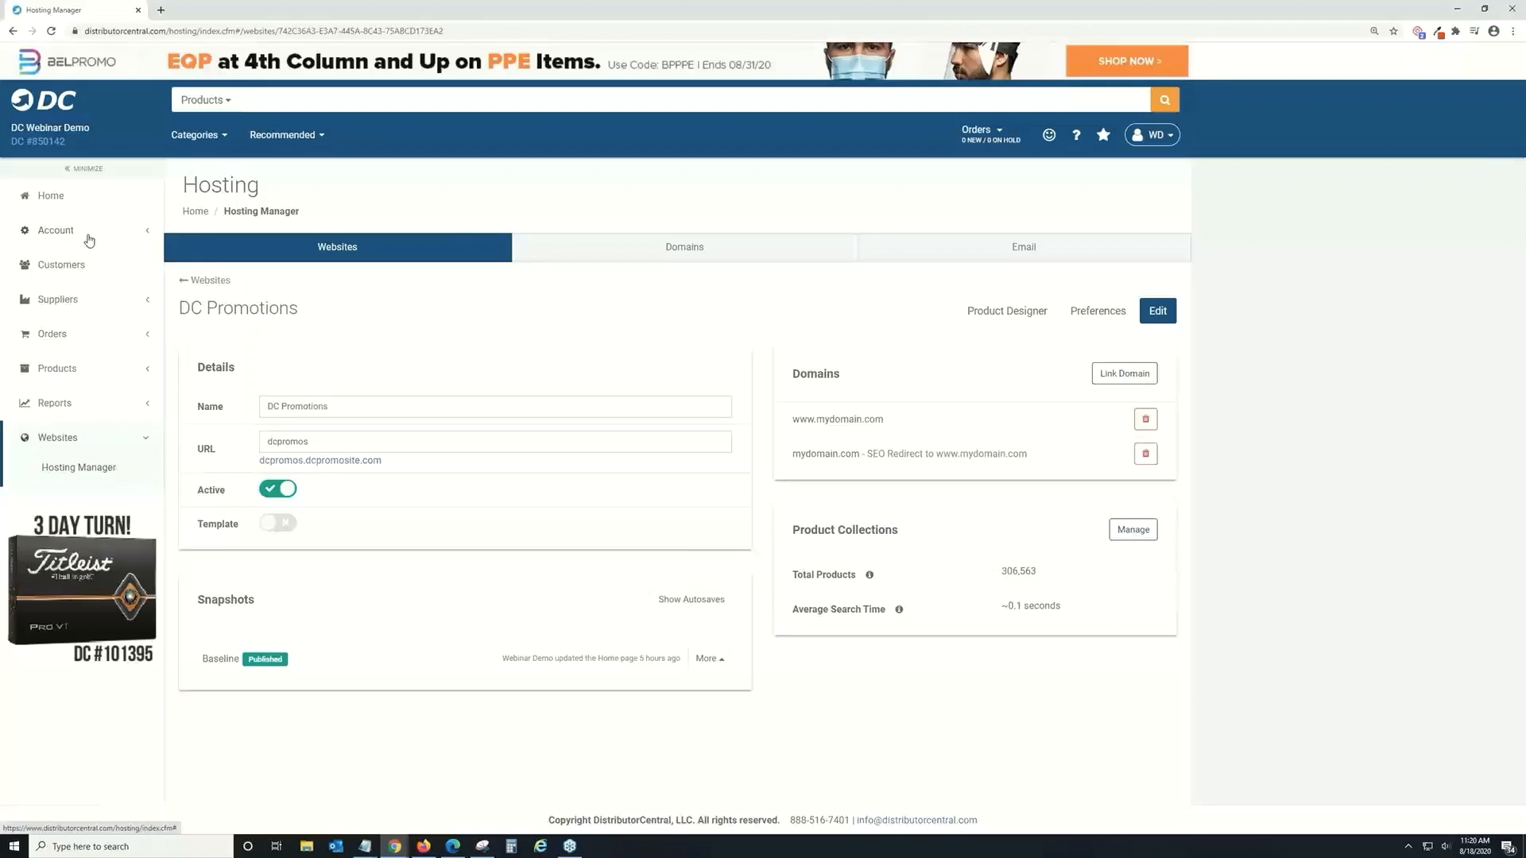
{"action": "left_click", "coordinate": [93, 235]}
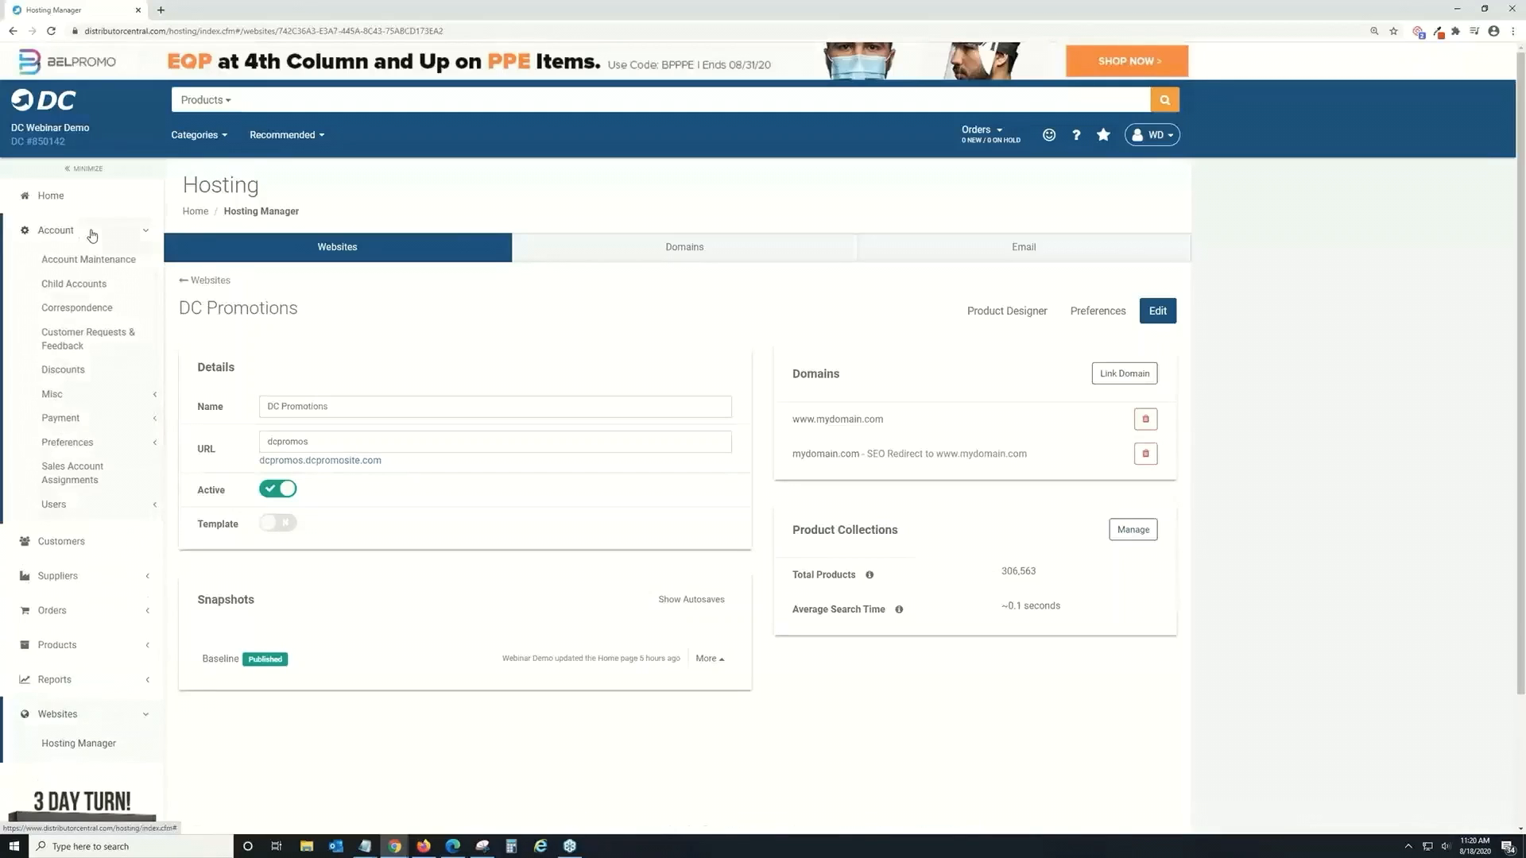
{"action": "left_click", "coordinate": [98, 419]}
{"action": "left_click", "coordinate": [95, 470]}
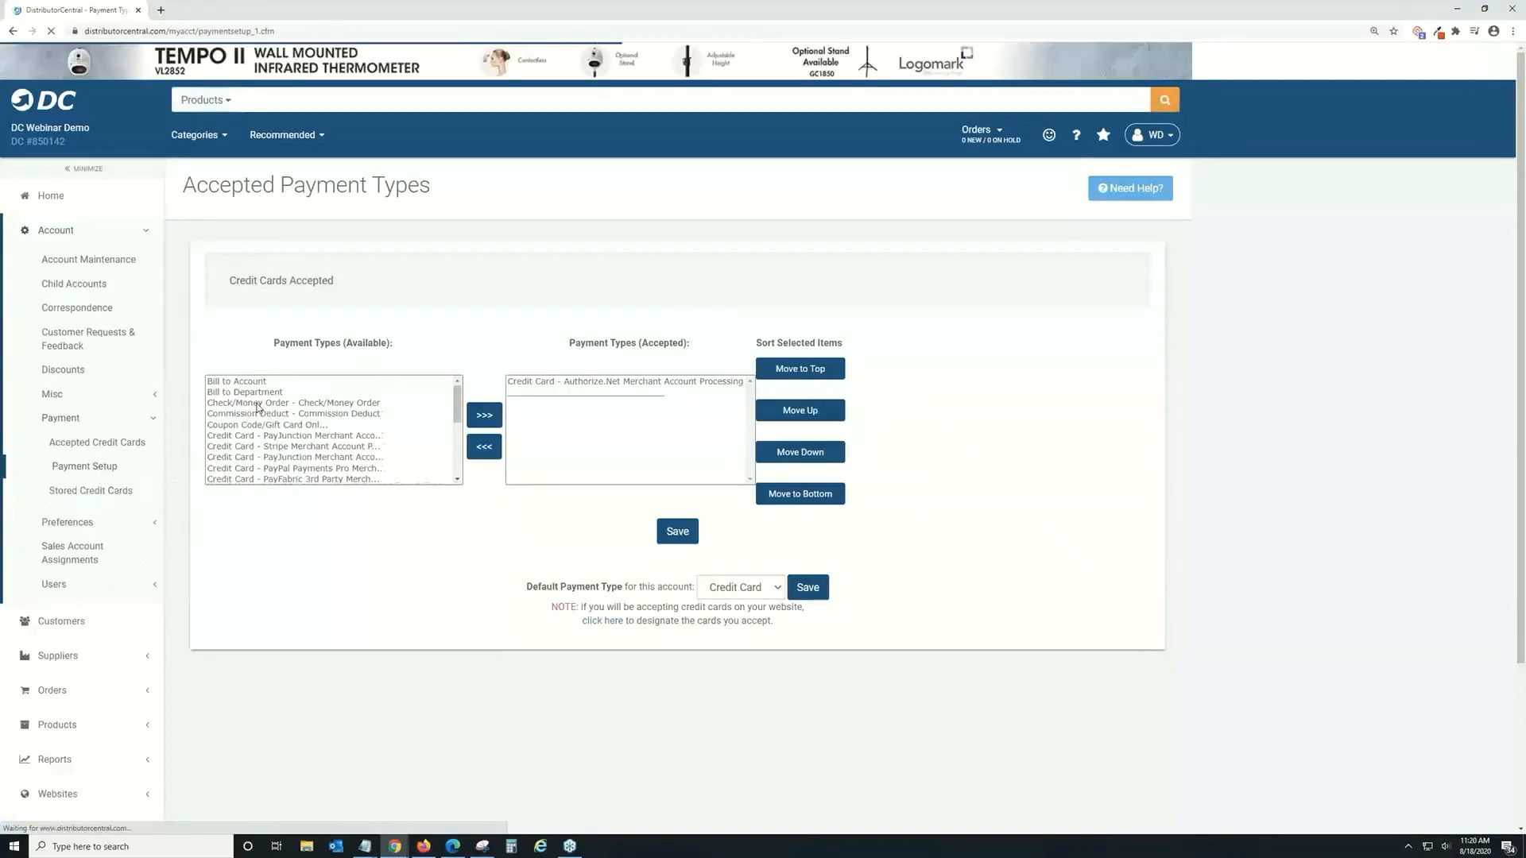
{"action": "scroll", "coordinate": [255, 414], "scroll_direction": "down", "scroll_amount": 5}
{"action": "scroll", "coordinate": [256, 414], "scroll_direction": "up", "scroll_amount": 5}
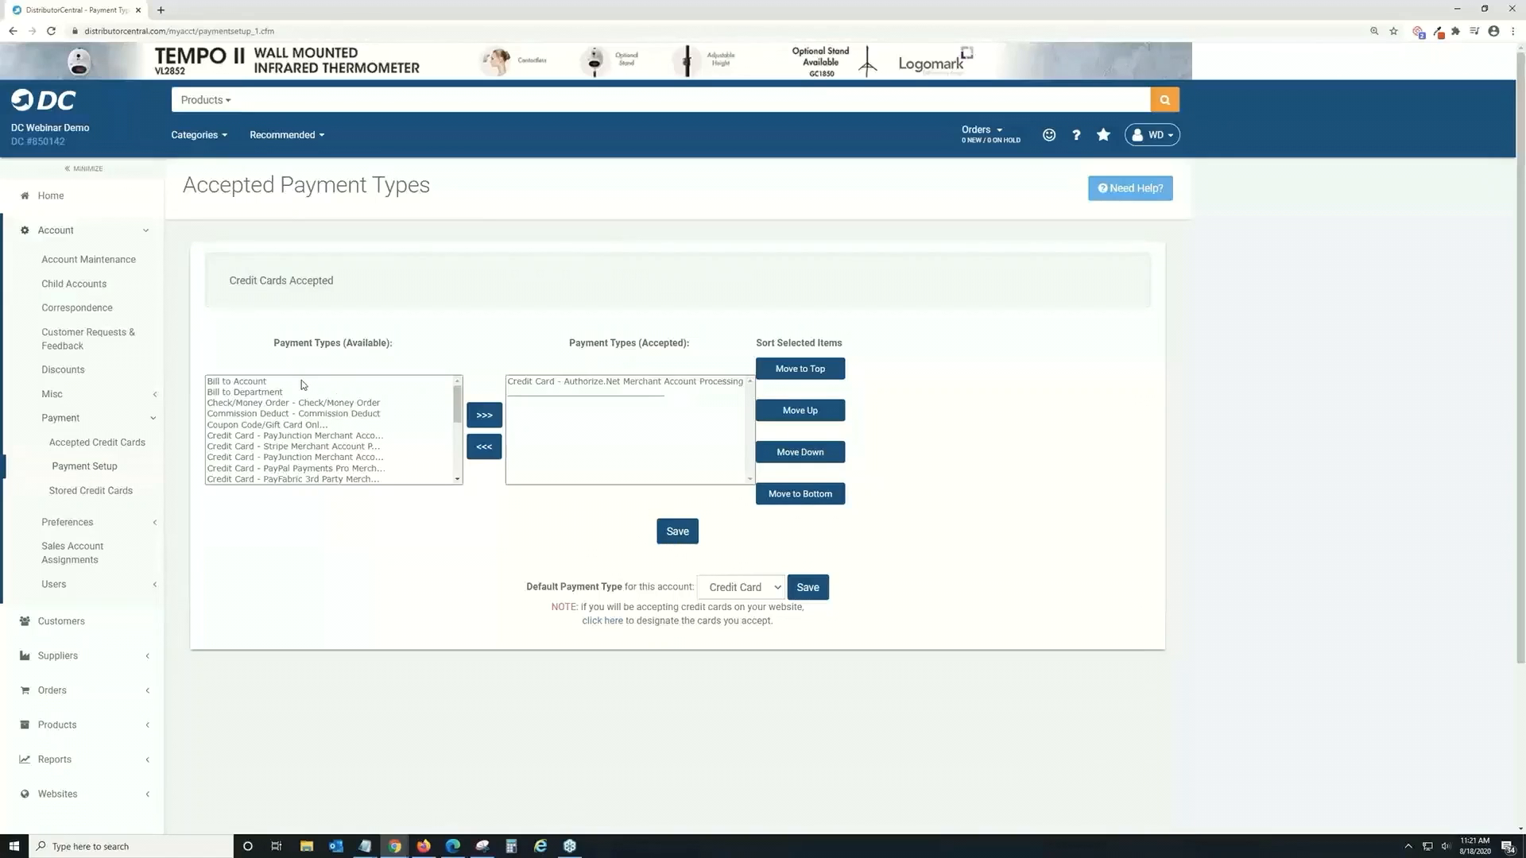
Step: Look through the available payment types, save the accepted payment types and open the Authorize.Net merchant account's credential settings
{"action": "scroll", "coordinate": [302, 385], "scroll_direction": "down", "scroll_amount": 4}
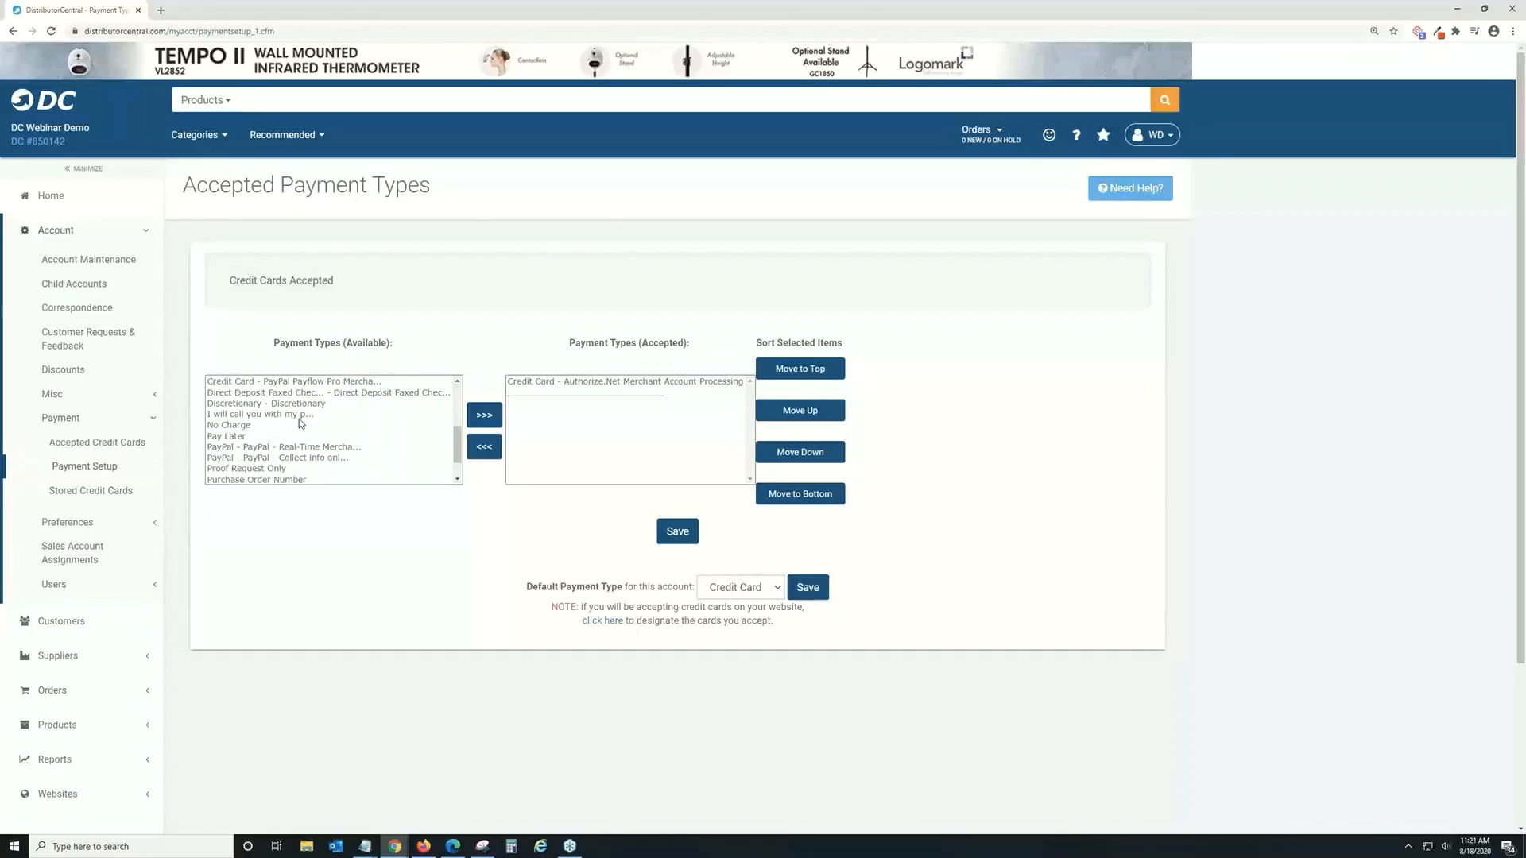
{"action": "scroll", "coordinate": [302, 423], "scroll_direction": "up", "scroll_amount": 3}
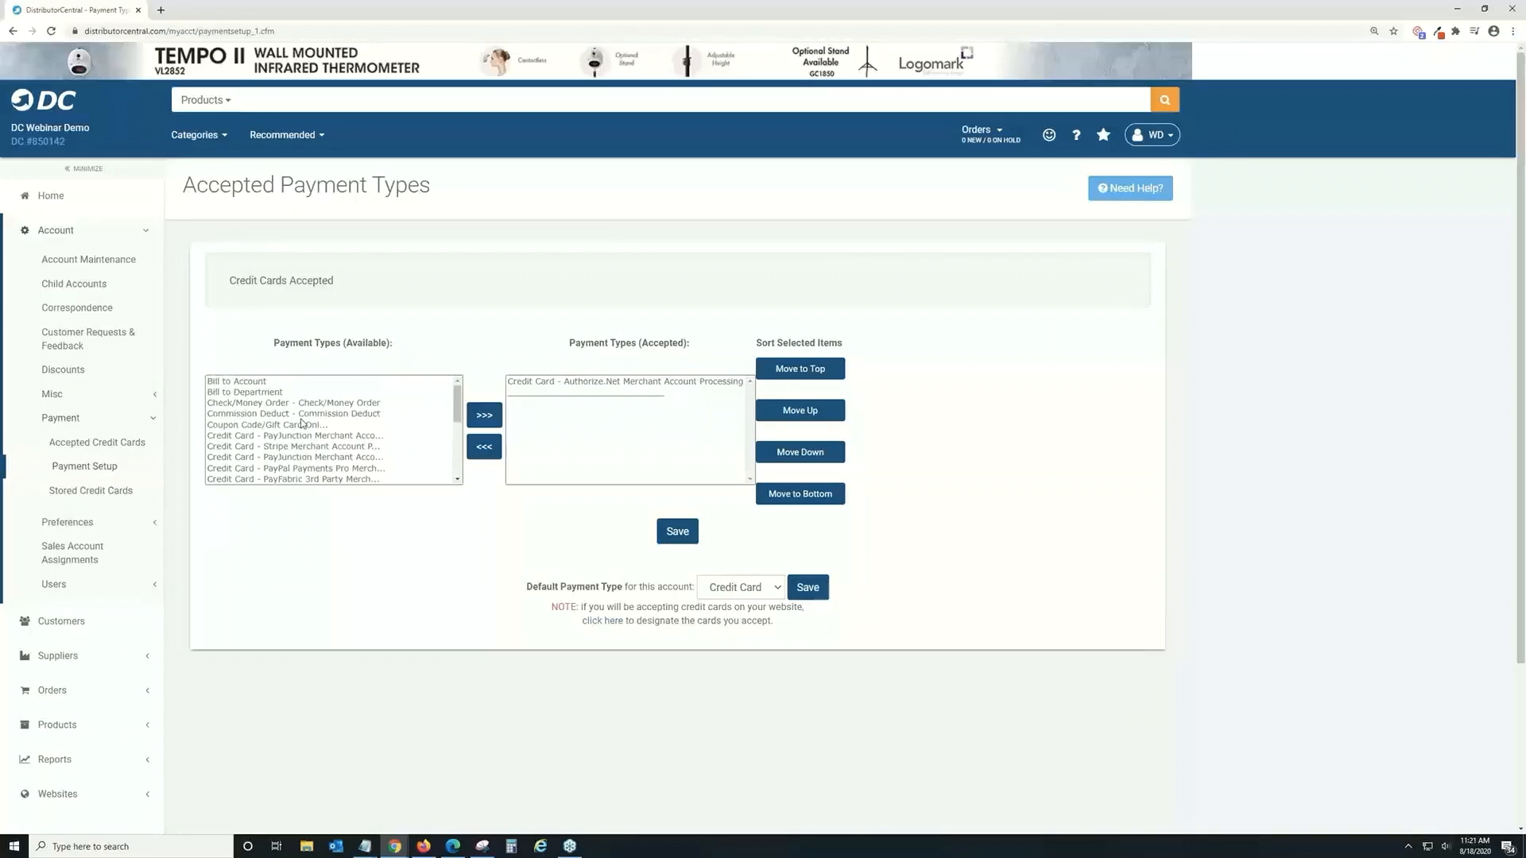
{"action": "scroll", "coordinate": [302, 424], "scroll_direction": "down", "scroll_amount": 1}
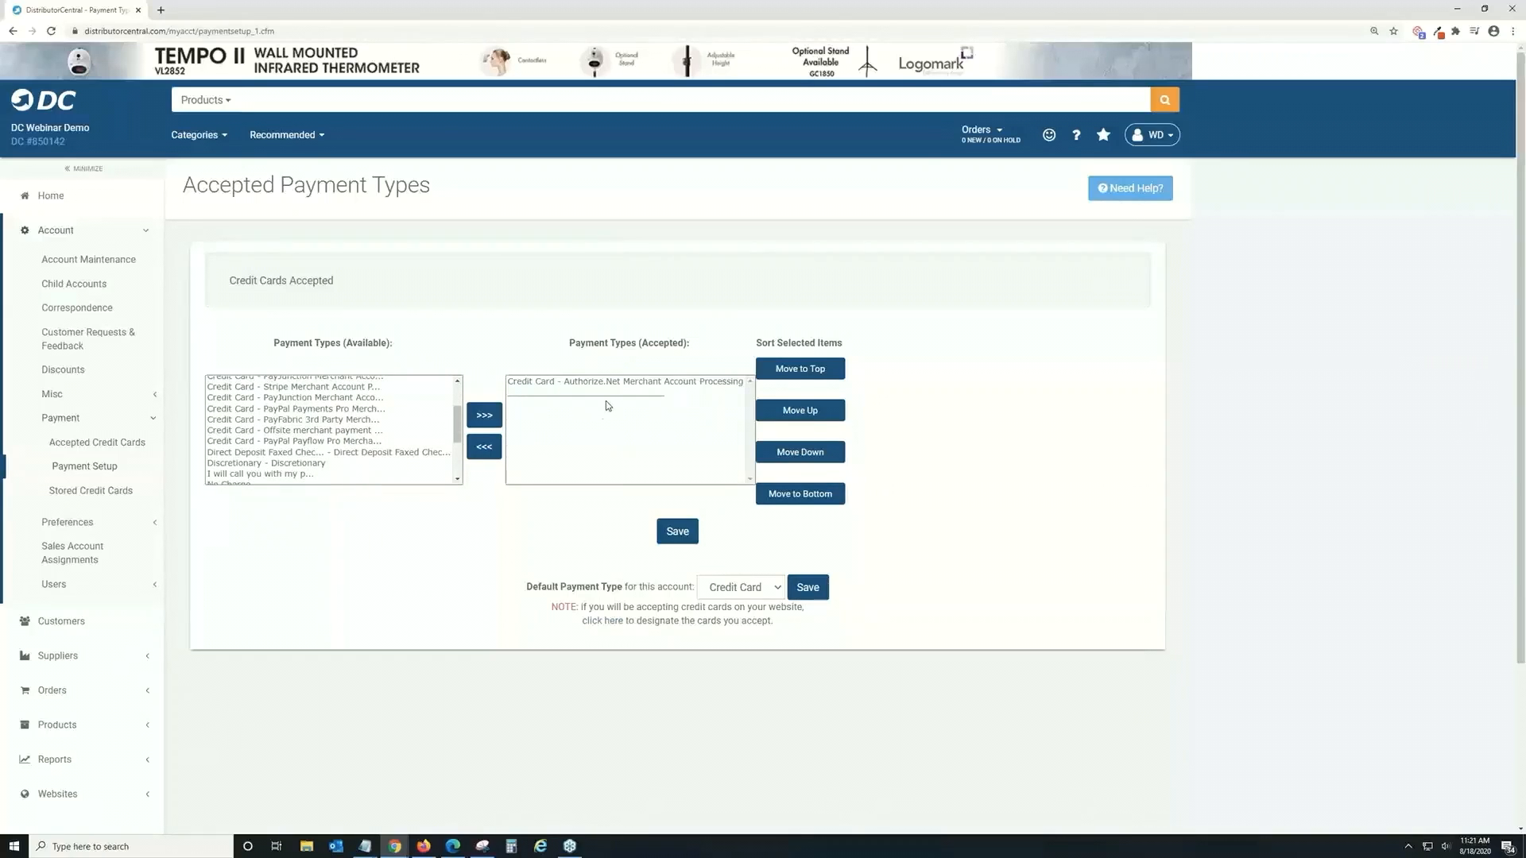
{"action": "scroll", "coordinate": [324, 419], "scroll_direction": "up", "scroll_amount": 1}
{"action": "scroll", "coordinate": [324, 419], "scroll_direction": "down", "scroll_amount": 1}
{"action": "left_click", "coordinate": [682, 532]}
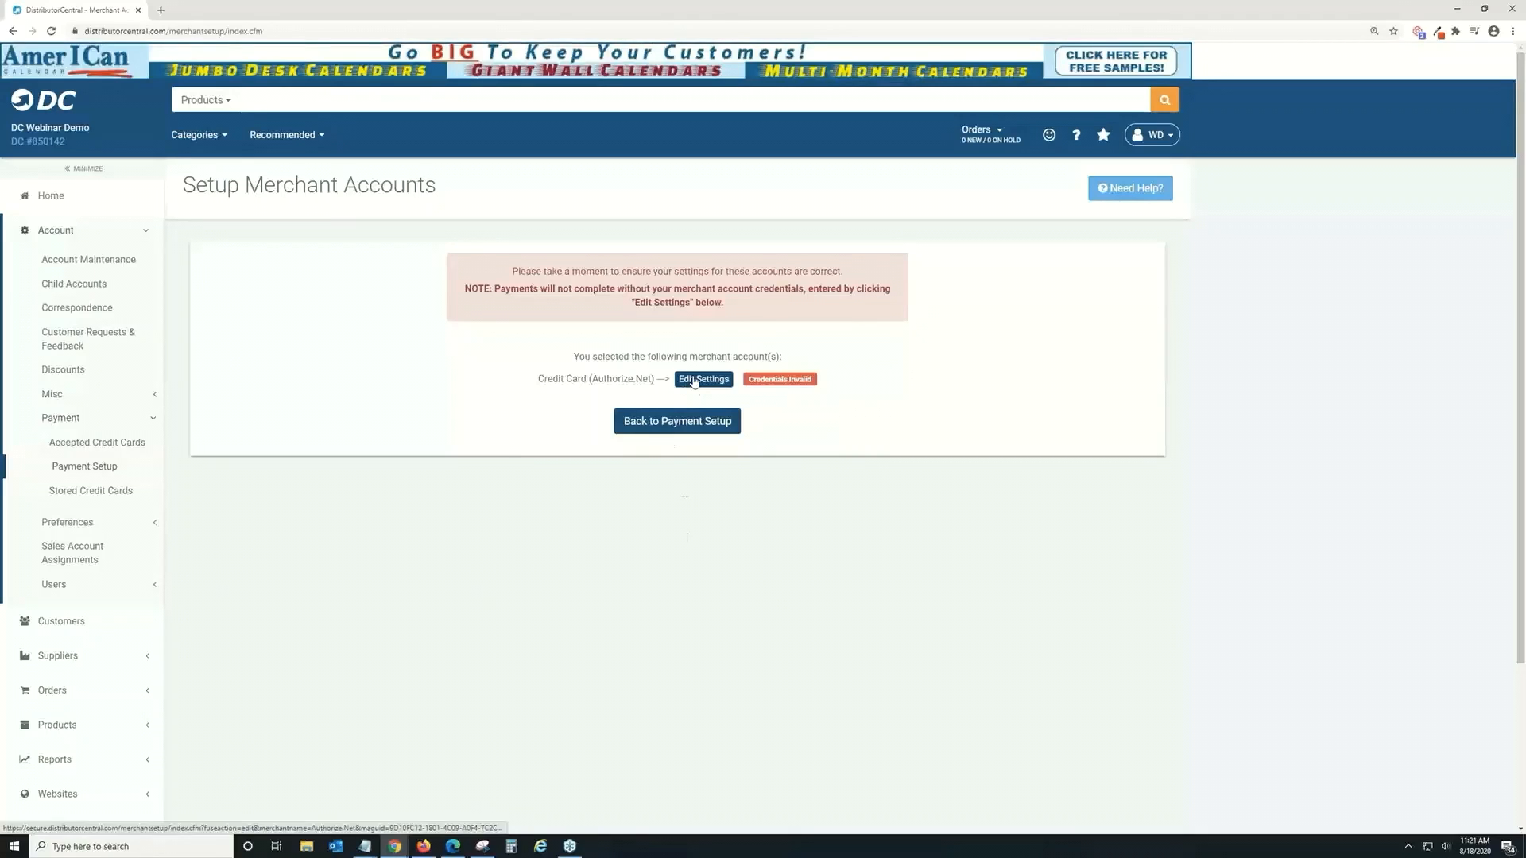
{"action": "left_click", "coordinate": [693, 380]}
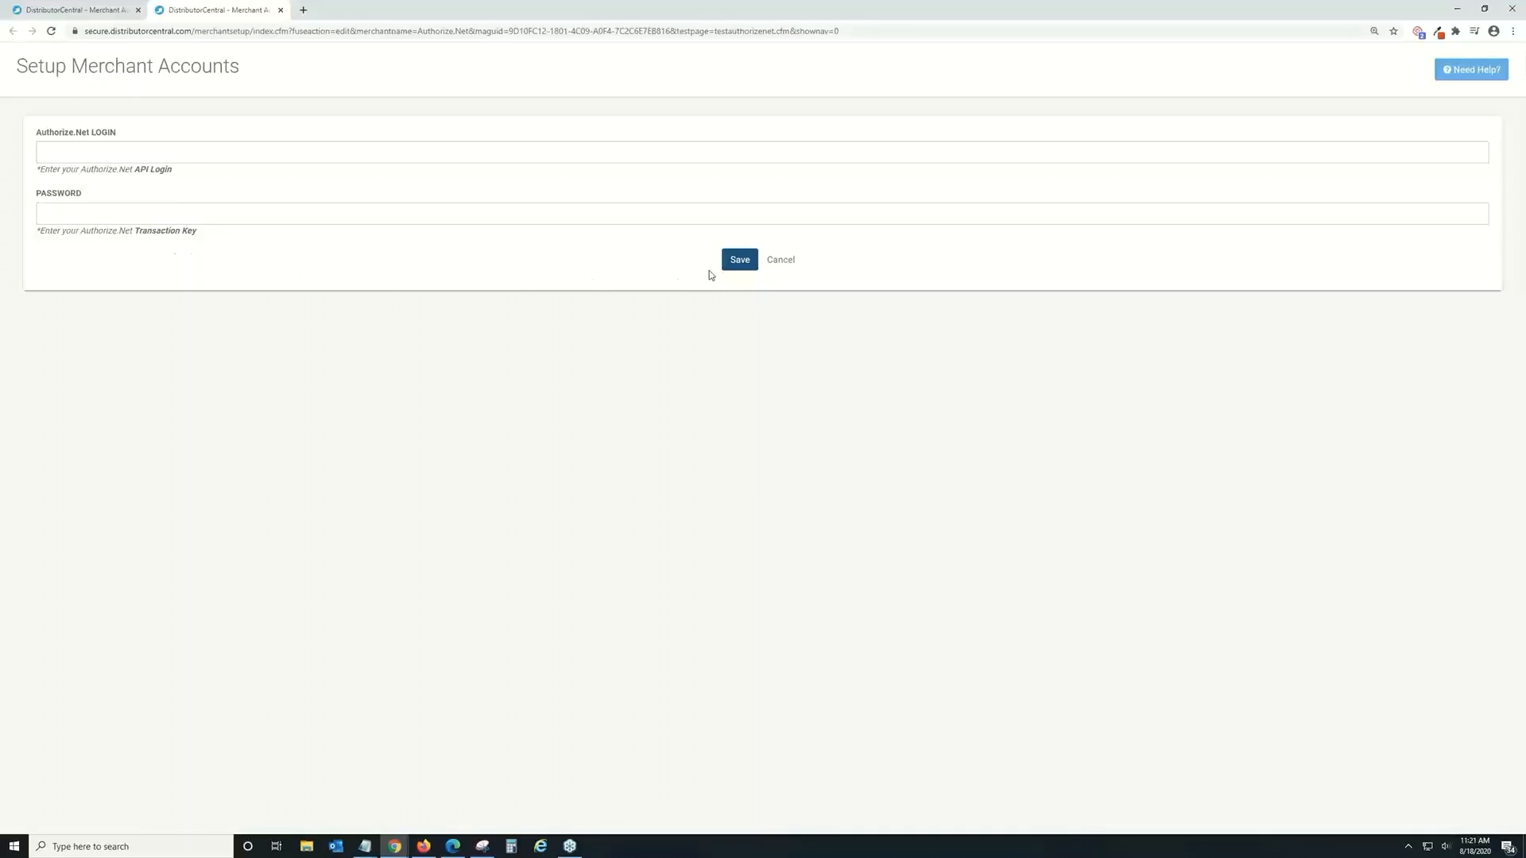
Step: Return to the main account pages, examine the Payments section of the account preferences, and go back to the home page
{"action": "left_click", "coordinate": [92, 9]}
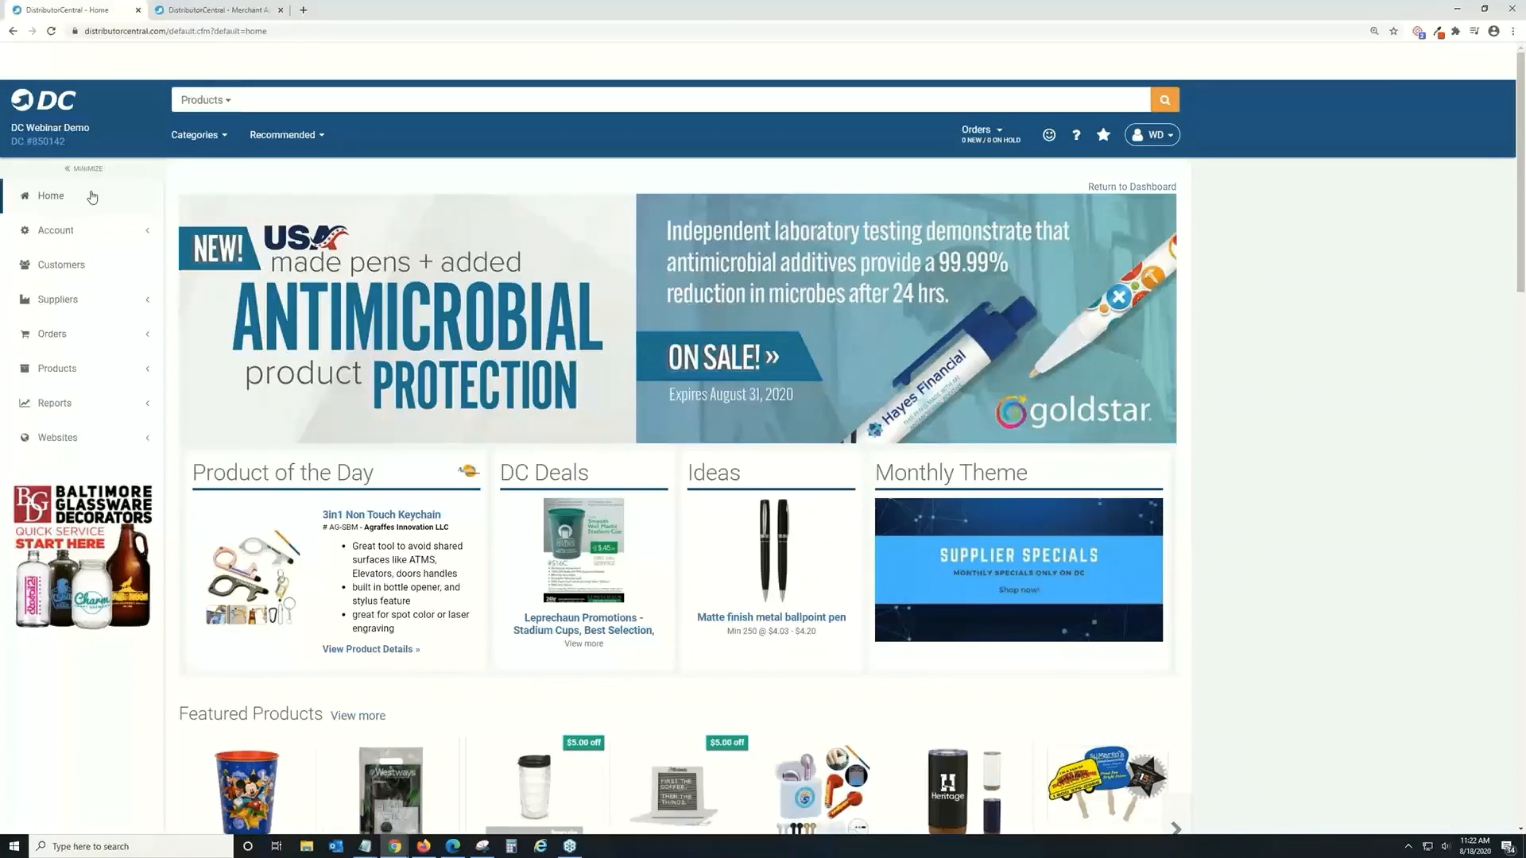
{"action": "left_click", "coordinate": [96, 234]}
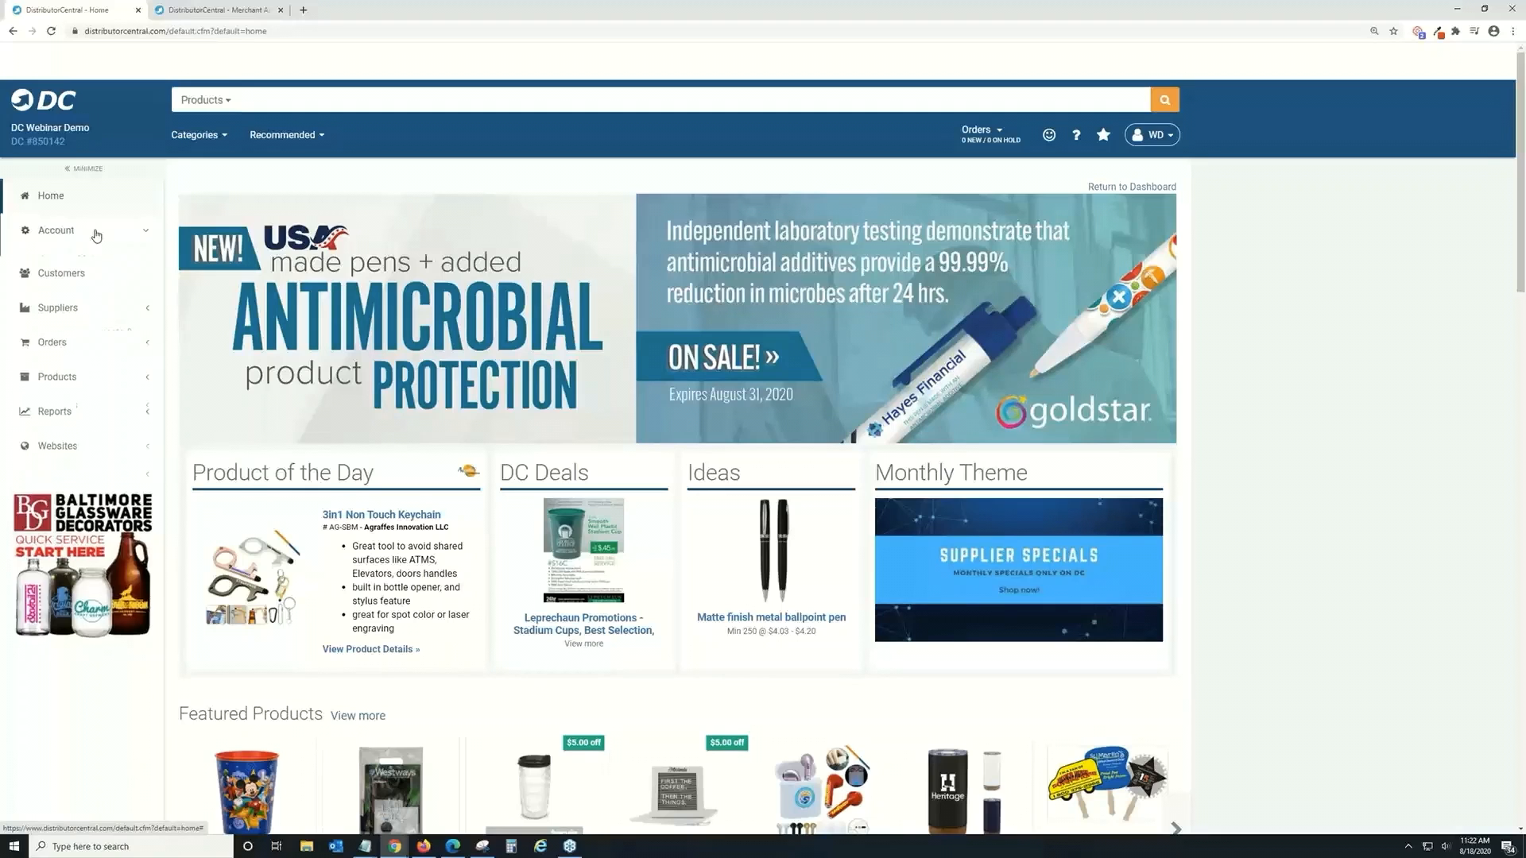
{"action": "left_click", "coordinate": [102, 444]}
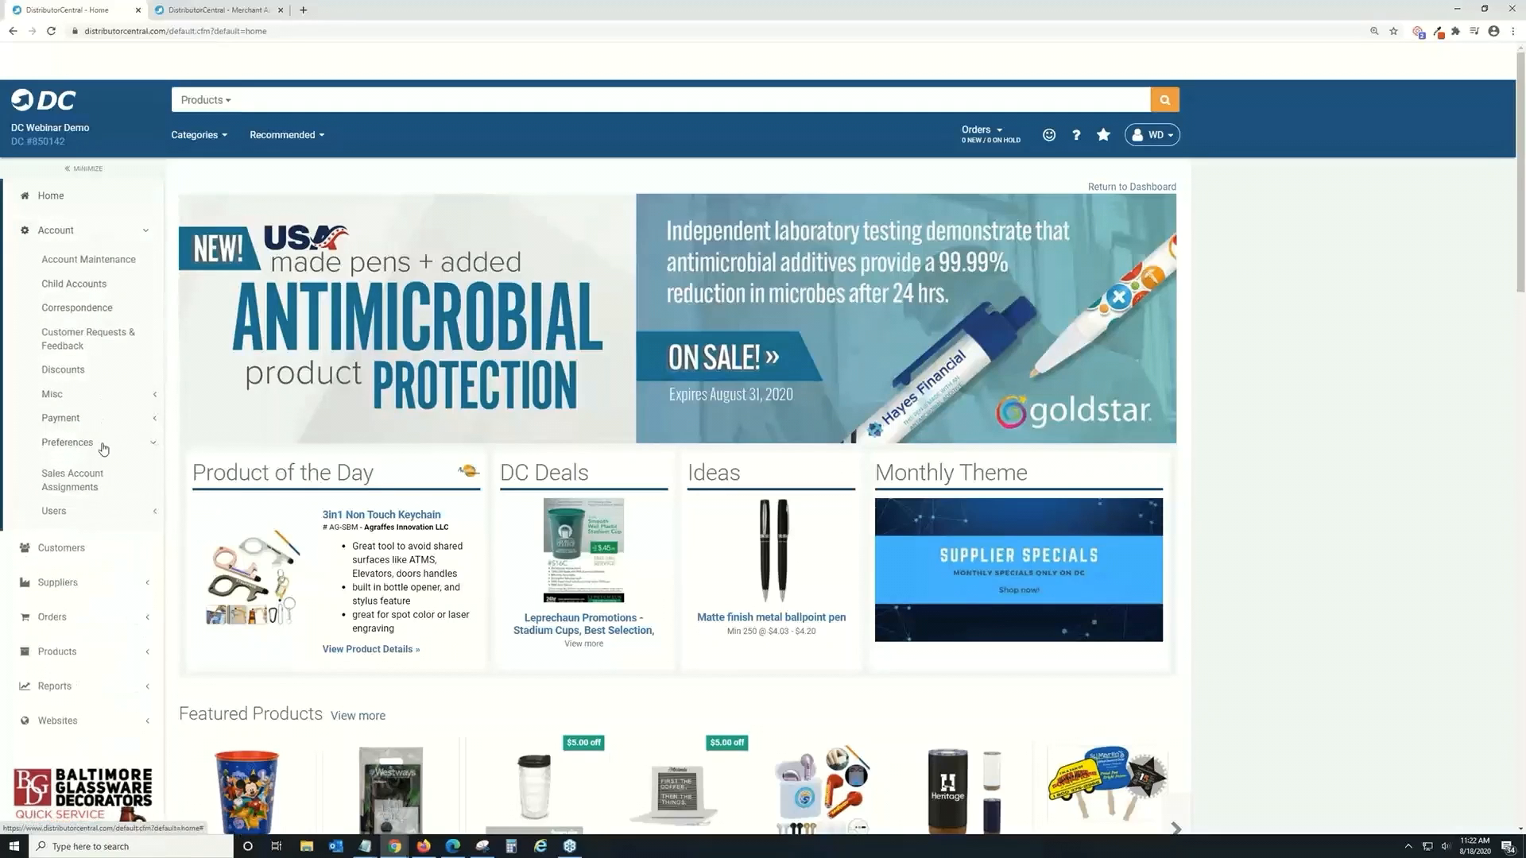
{"action": "left_click", "coordinate": [111, 472]}
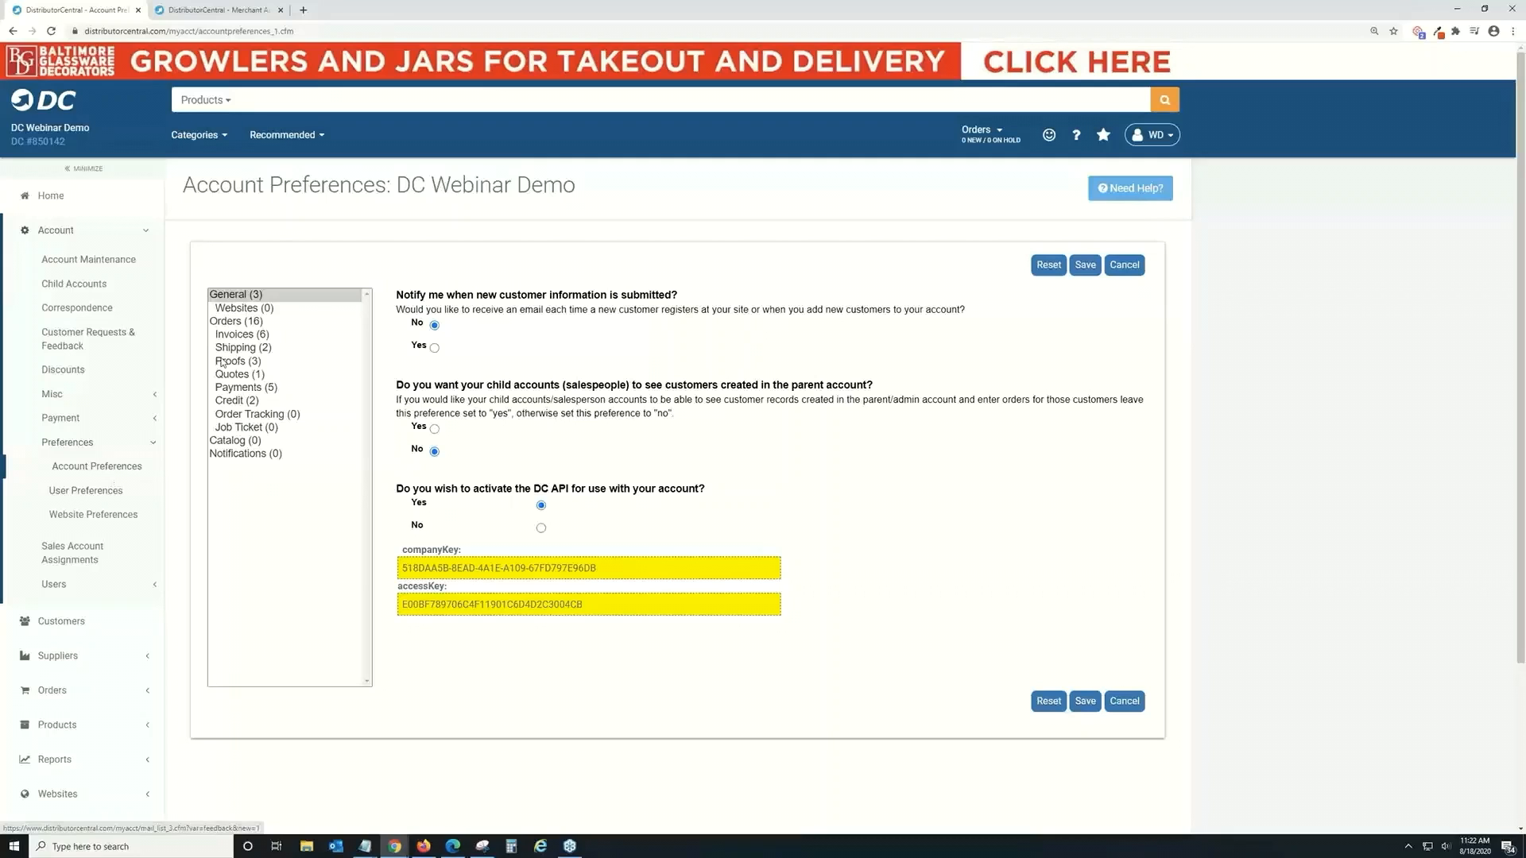
{"action": "left_click", "coordinate": [239, 390]}
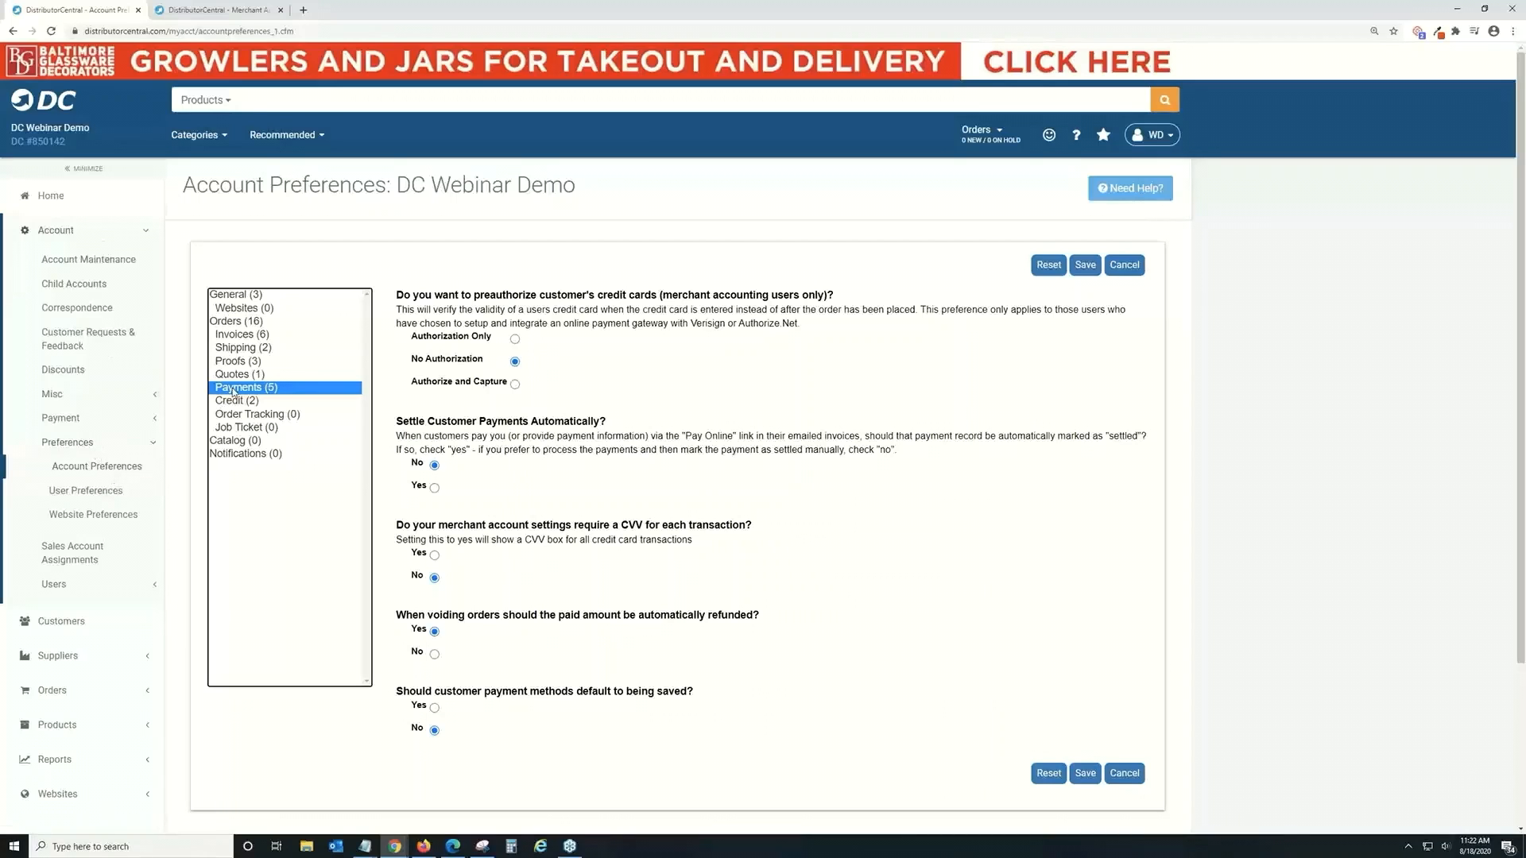
{"action": "left_click", "coordinate": [89, 202]}
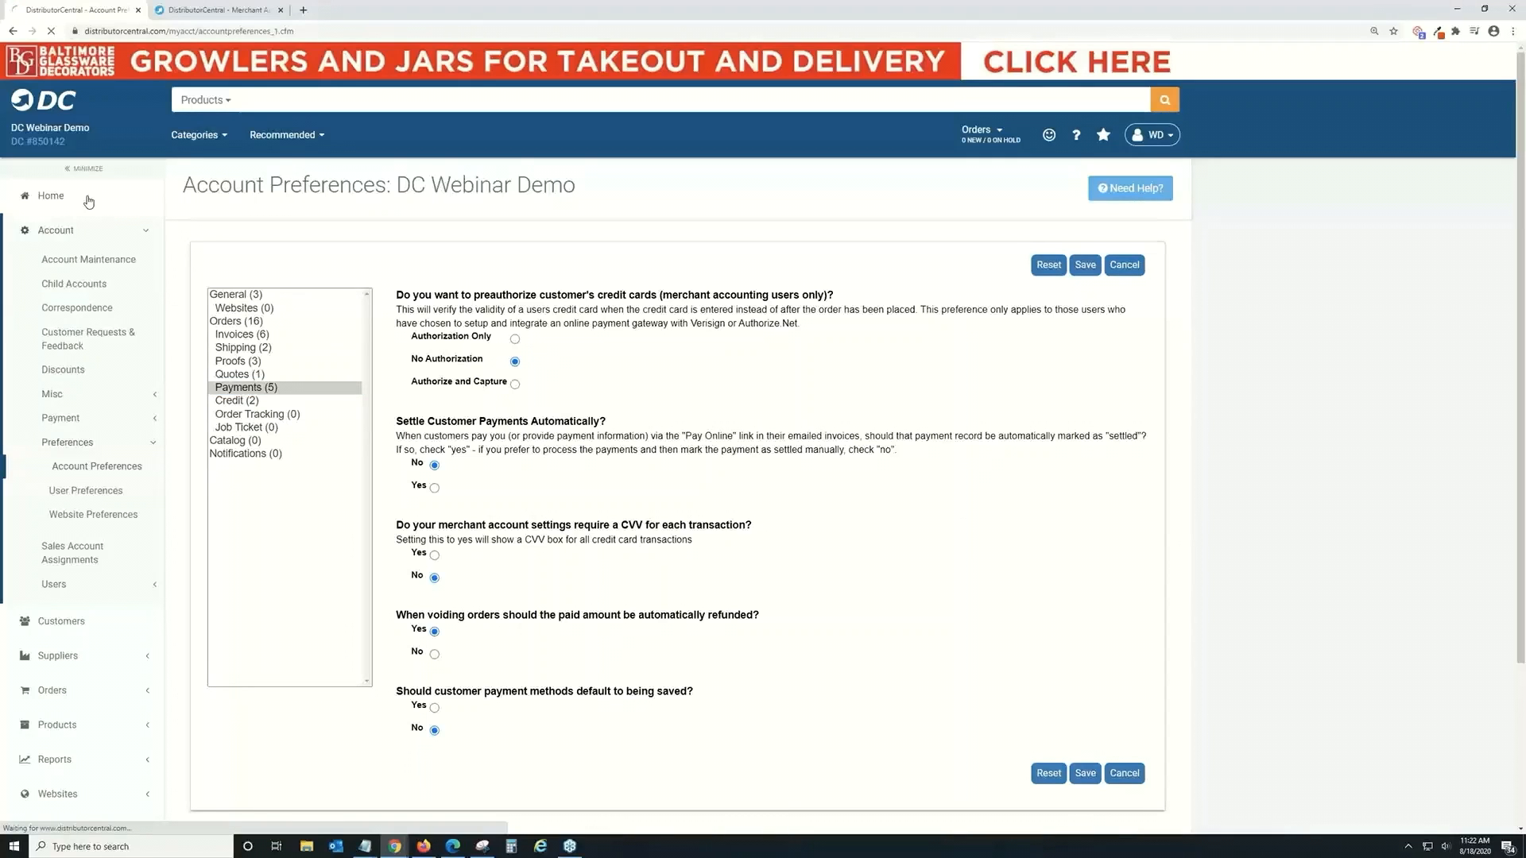